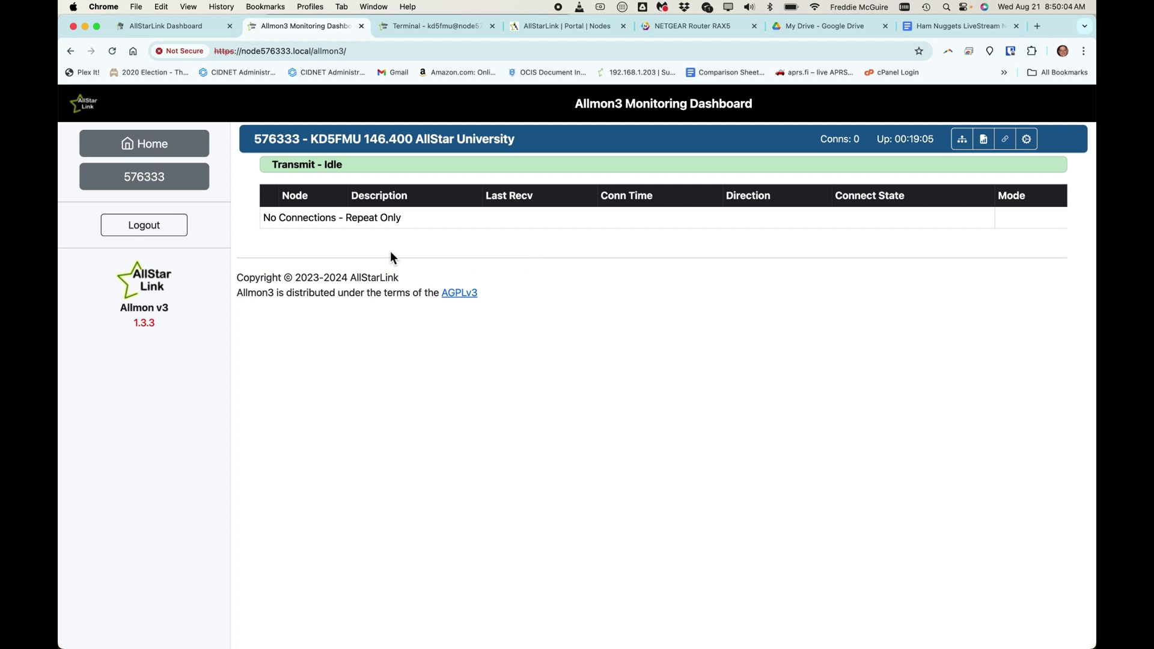
Log out of the Allmon3 dashboard and return to the AllStarLink Dashboard page.
{"action": "left_click", "coordinate": [168, 228]}
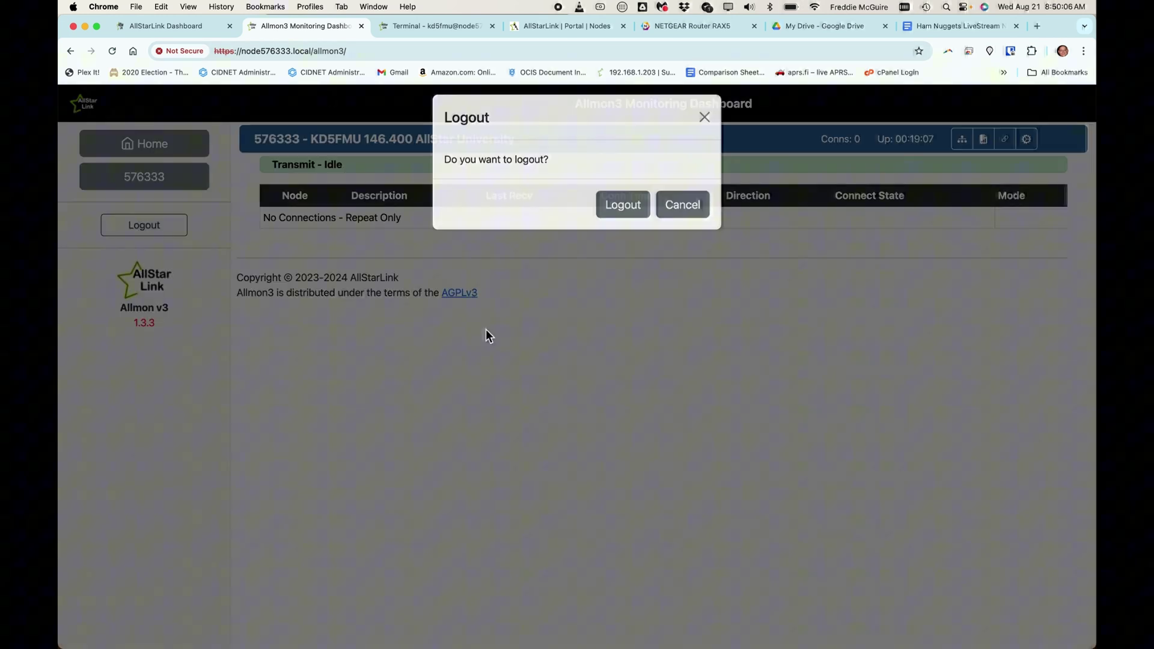
{"action": "left_click", "coordinate": [621, 219]}
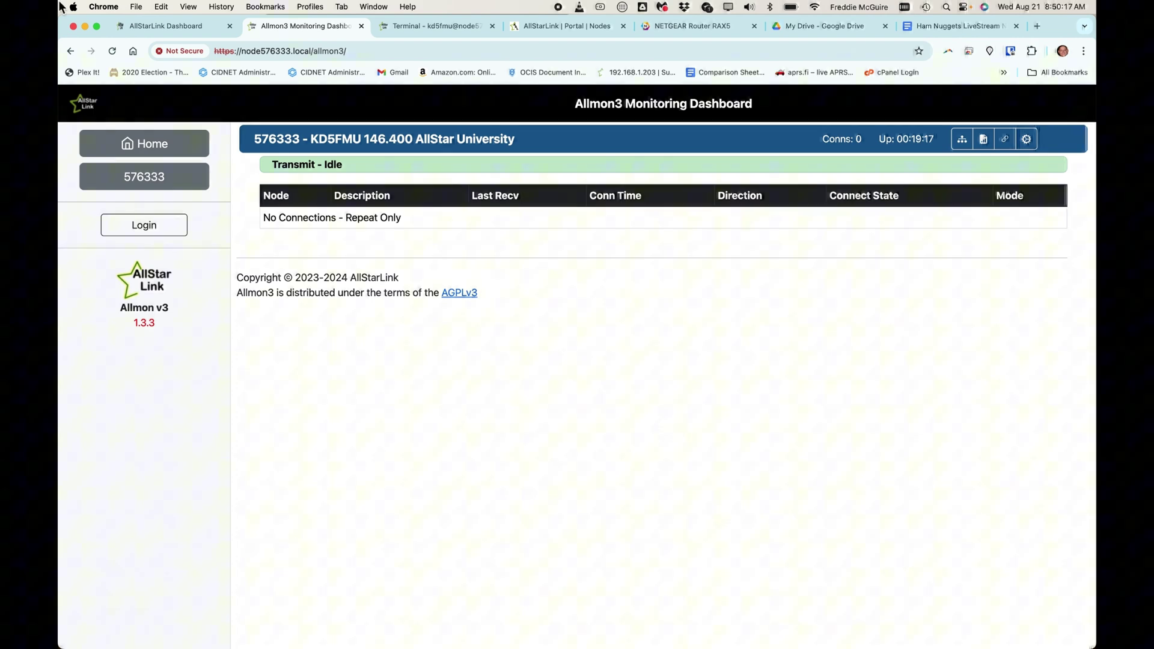
{"action": "left_click", "coordinate": [179, 30]}
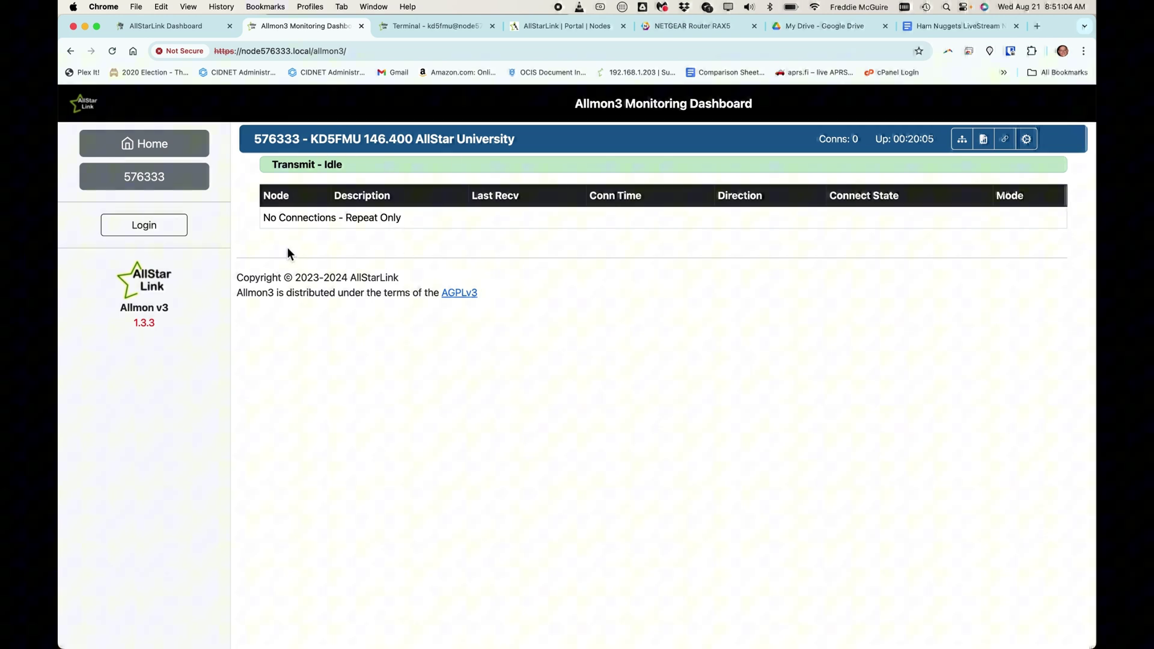
In the web terminal, run sudo asl-menu and go to Node Settings > AllStar Node Setup.
{"action": "left_click", "coordinate": [417, 26]}
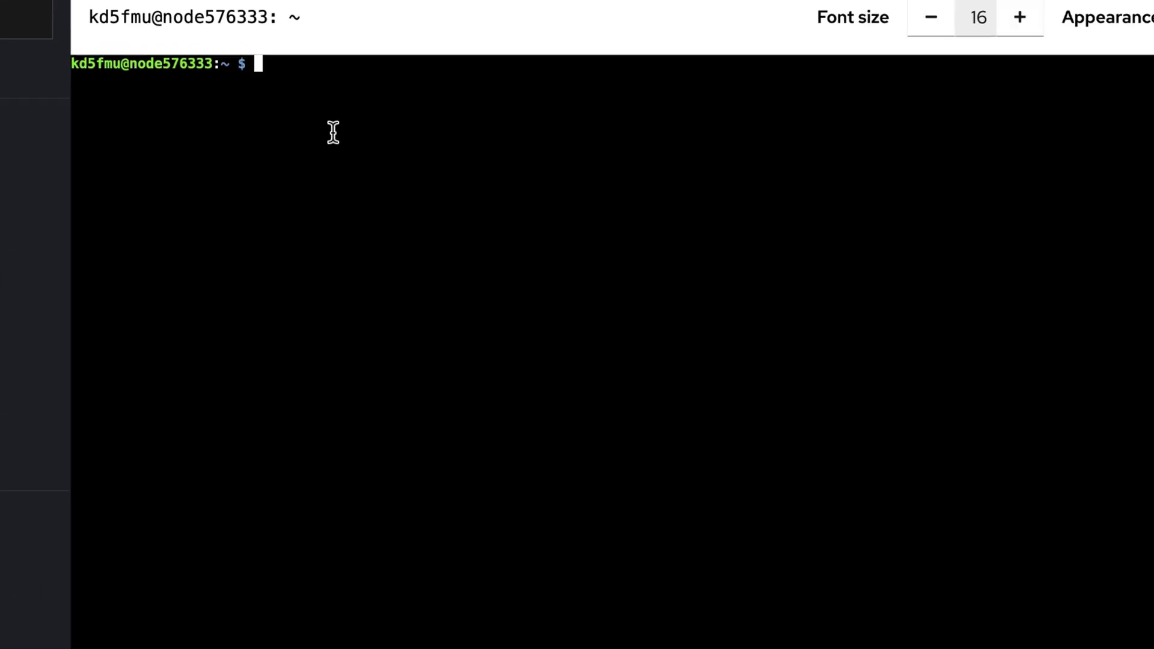
{"action": "type", "text": "sudo asl"}
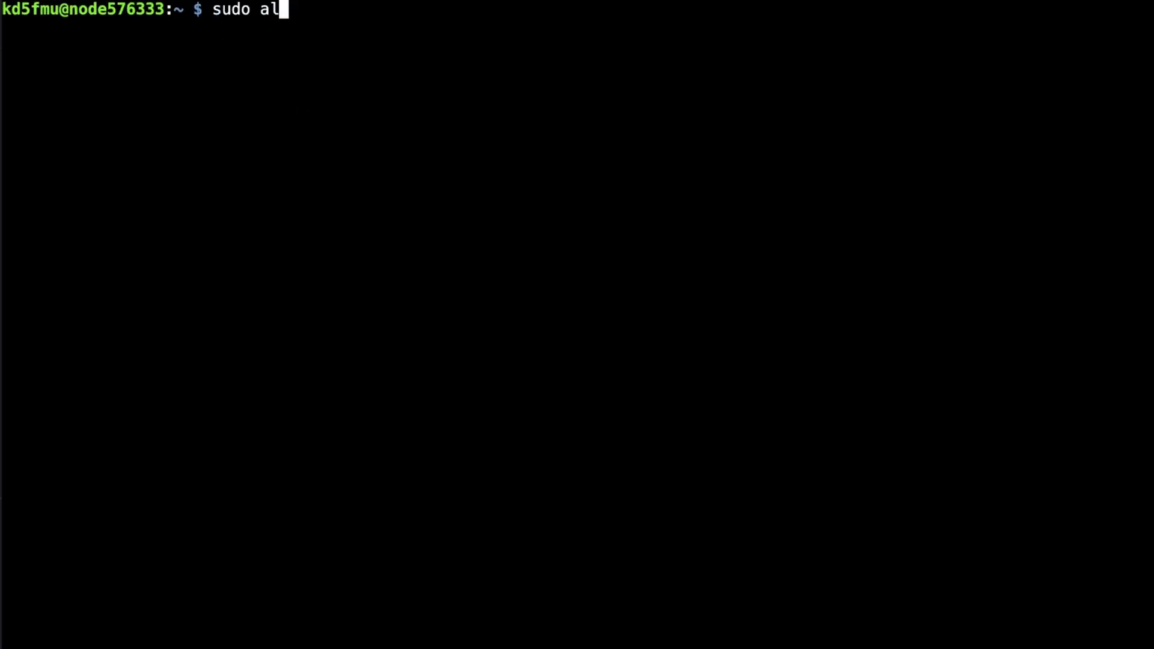
{"action": "type", "text": "-menu"}
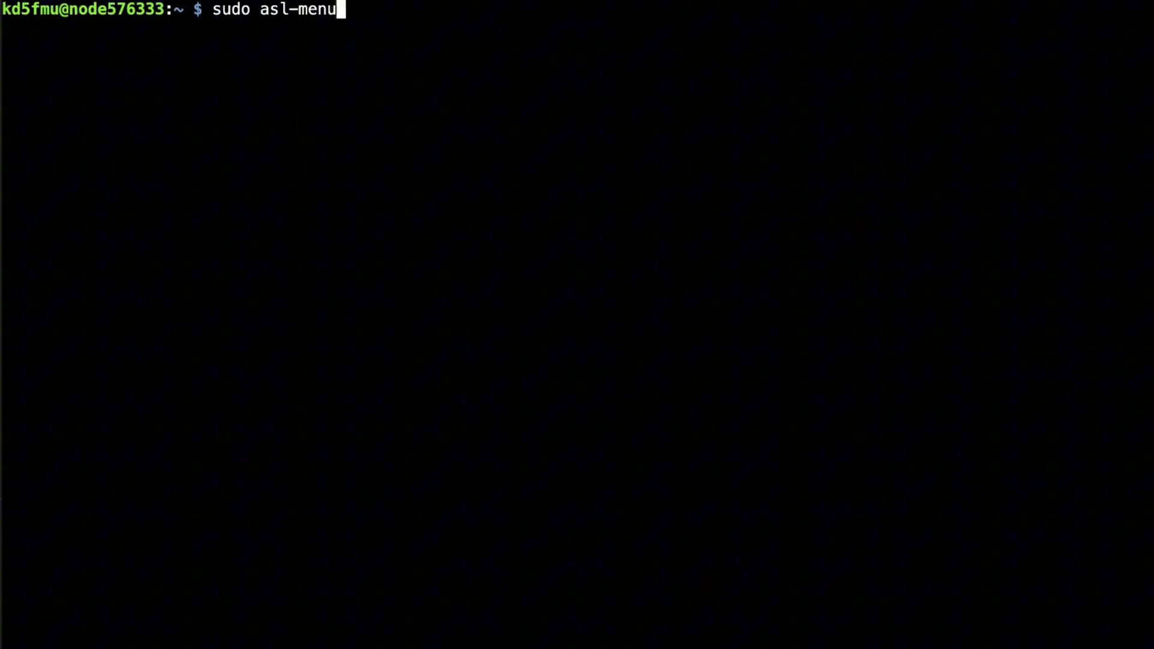
{"action": "key", "text": "Return"}
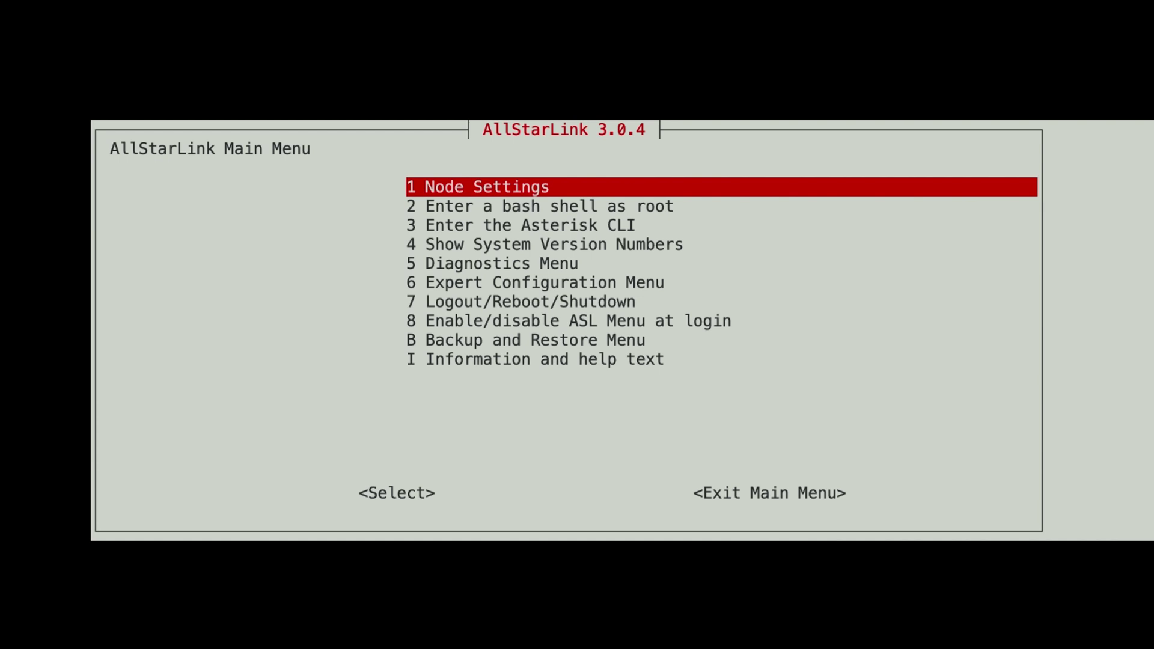
{"action": "key", "text": "Return"}
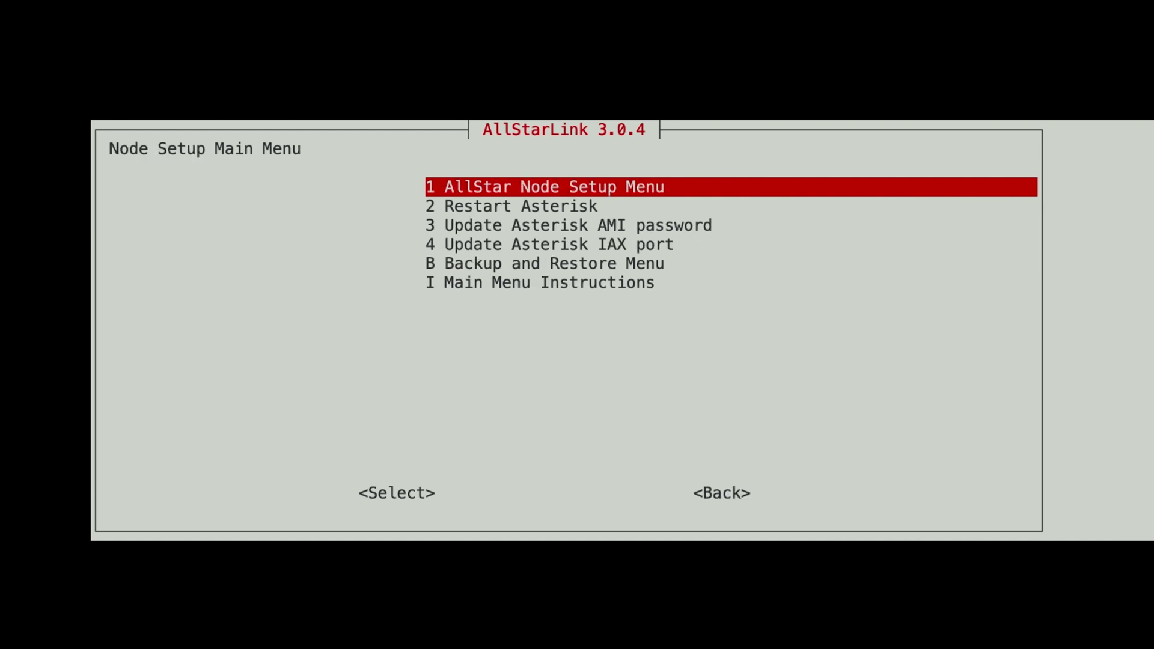
{"action": "key", "text": "Return"}
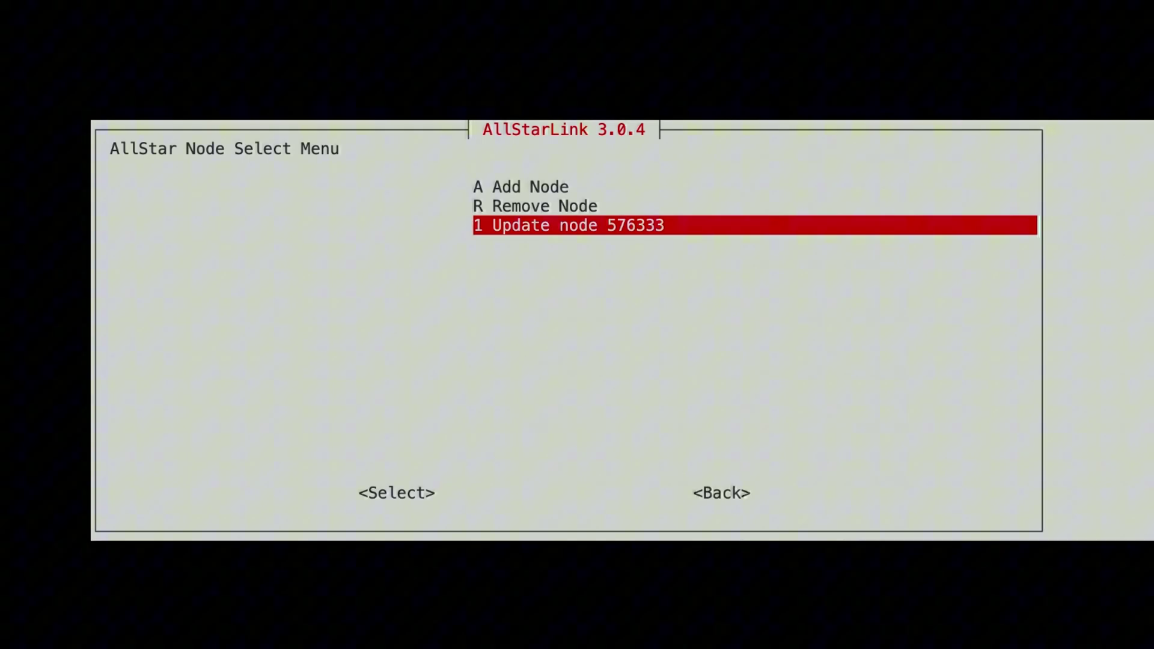
Add node 1883, choose None of the above, and display all its settings.
{"action": "key", "text": "Up"}
{"action": "key", "text": "Up"}
{"action": "key", "text": "Return"}
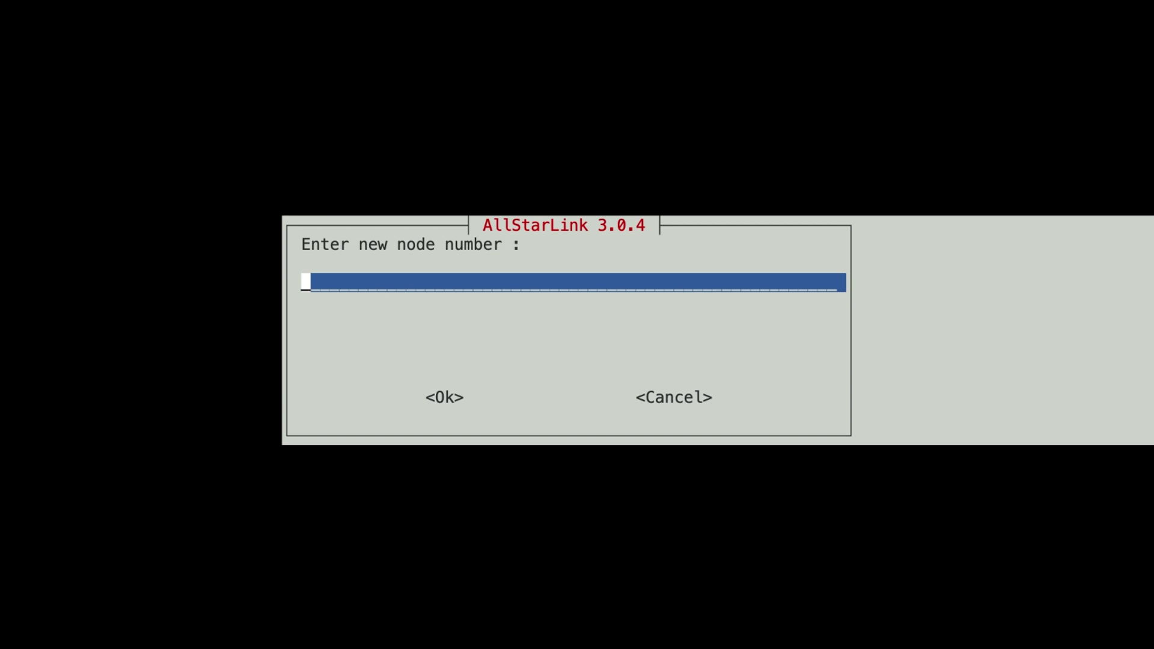
{"action": "type", "text": "1883"}
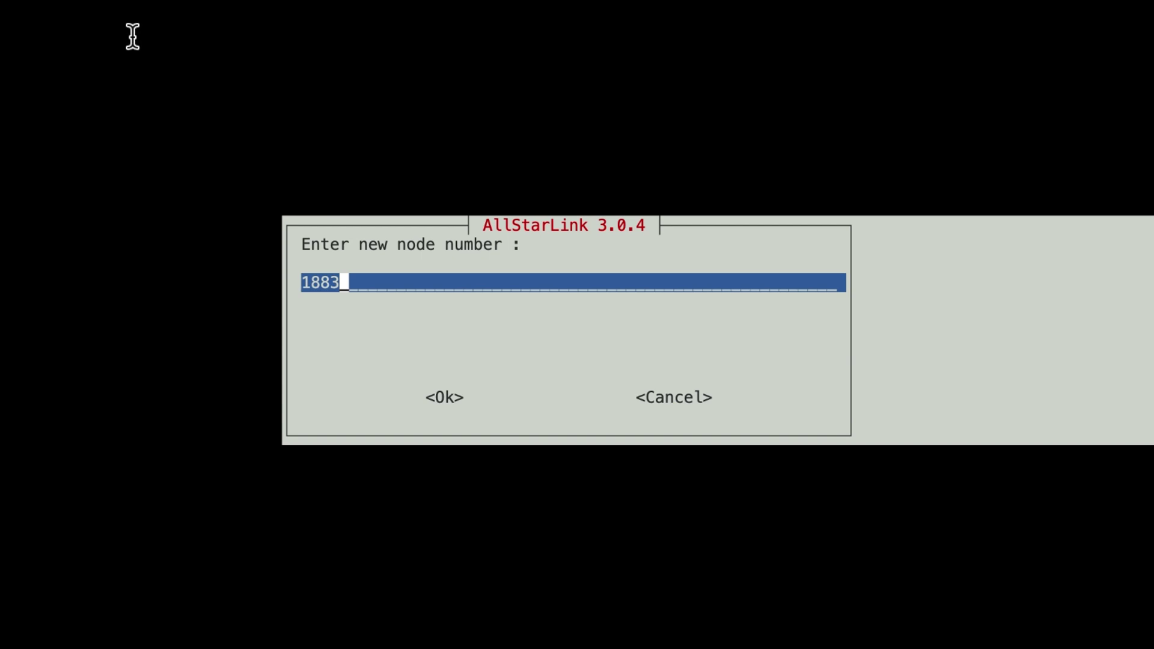
{"action": "key", "text": "Return"}
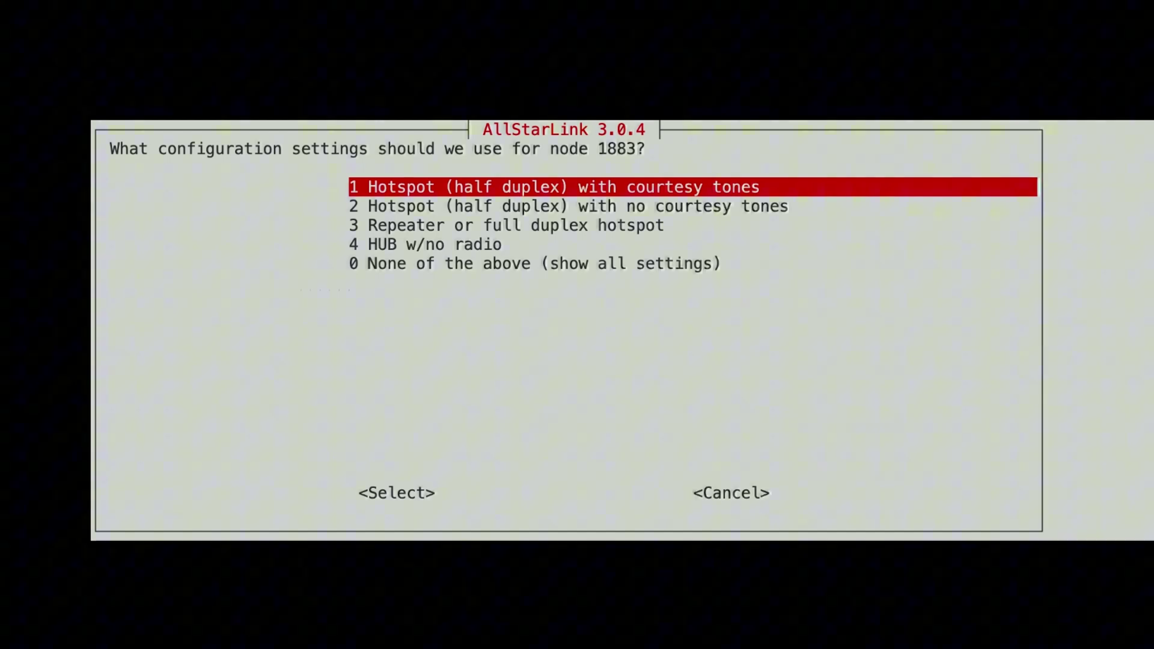
{"action": "key", "text": "Down"}
{"action": "key", "text": "Down"}
{"action": "key", "text": "Down"}
{"action": "key", "text": "Down"}
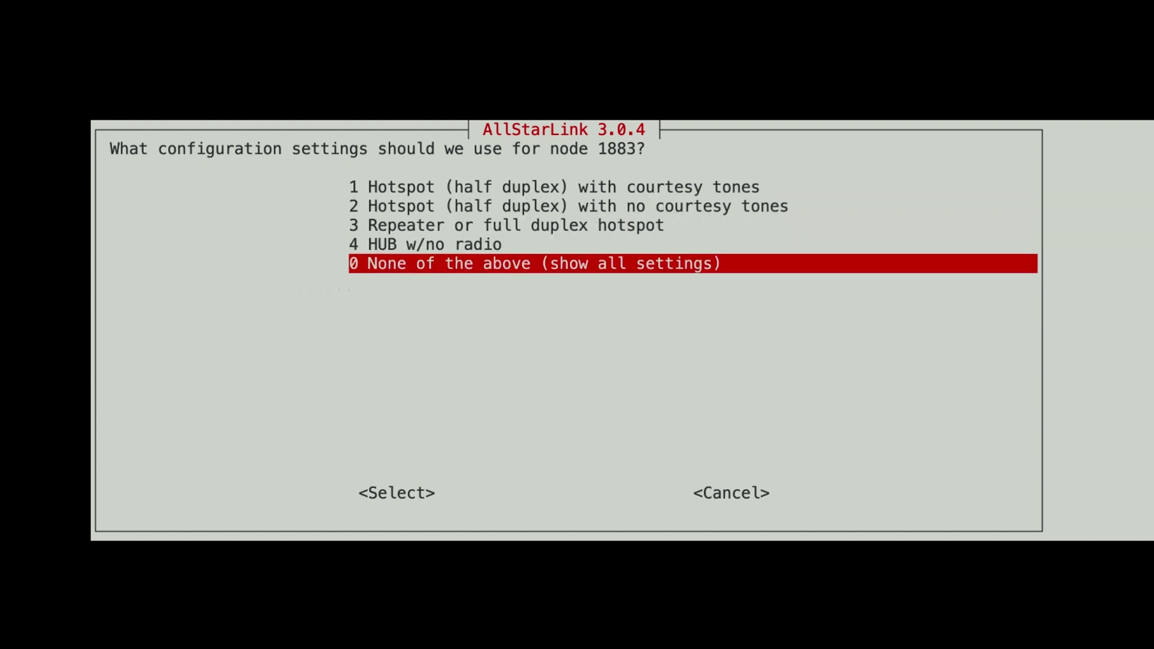
{"action": "key", "text": "Return"}
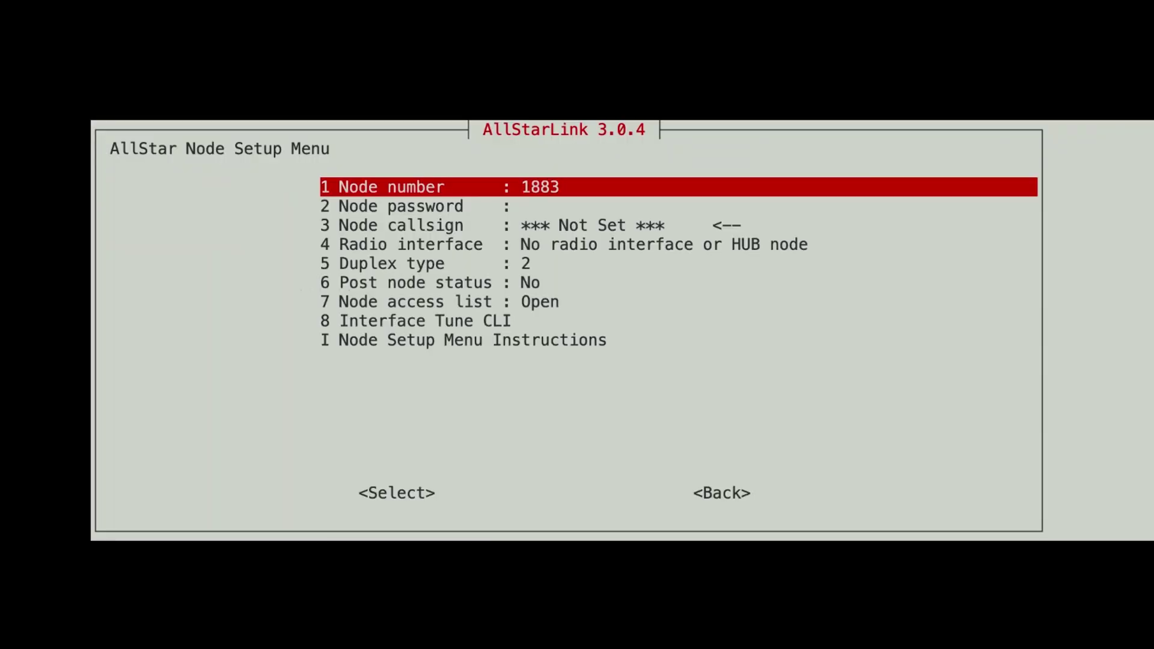
Enter the node's callsign for node 1883.
{"action": "key", "text": "Down"}
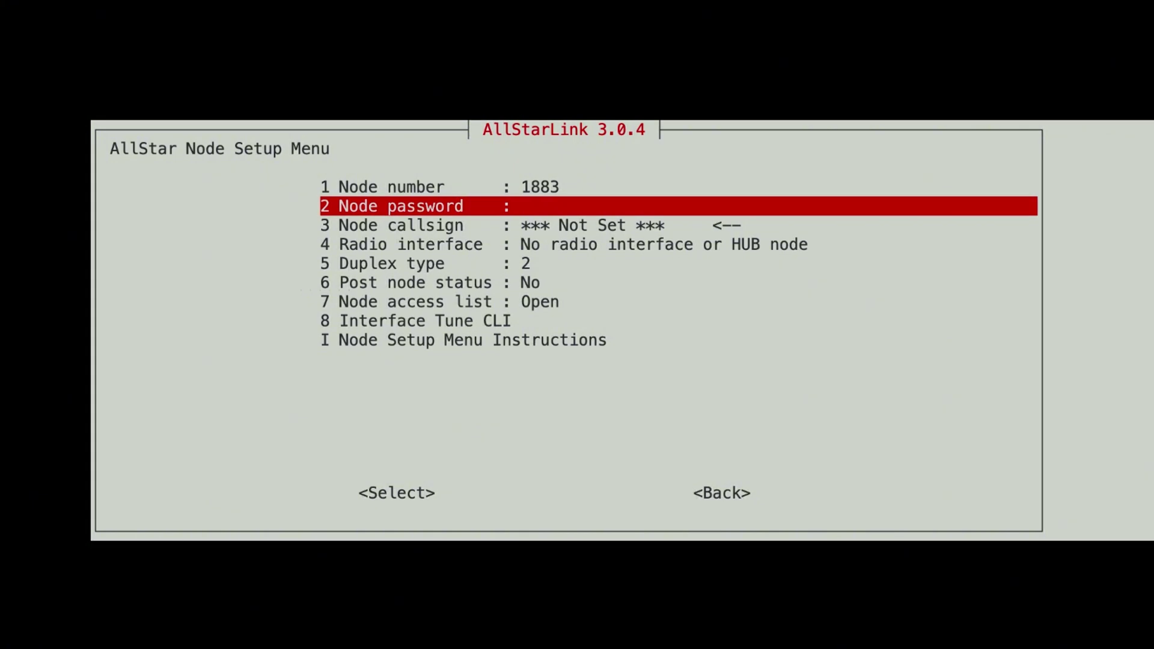
{"action": "key", "text": "Down"}
{"action": "key", "text": "Return"}
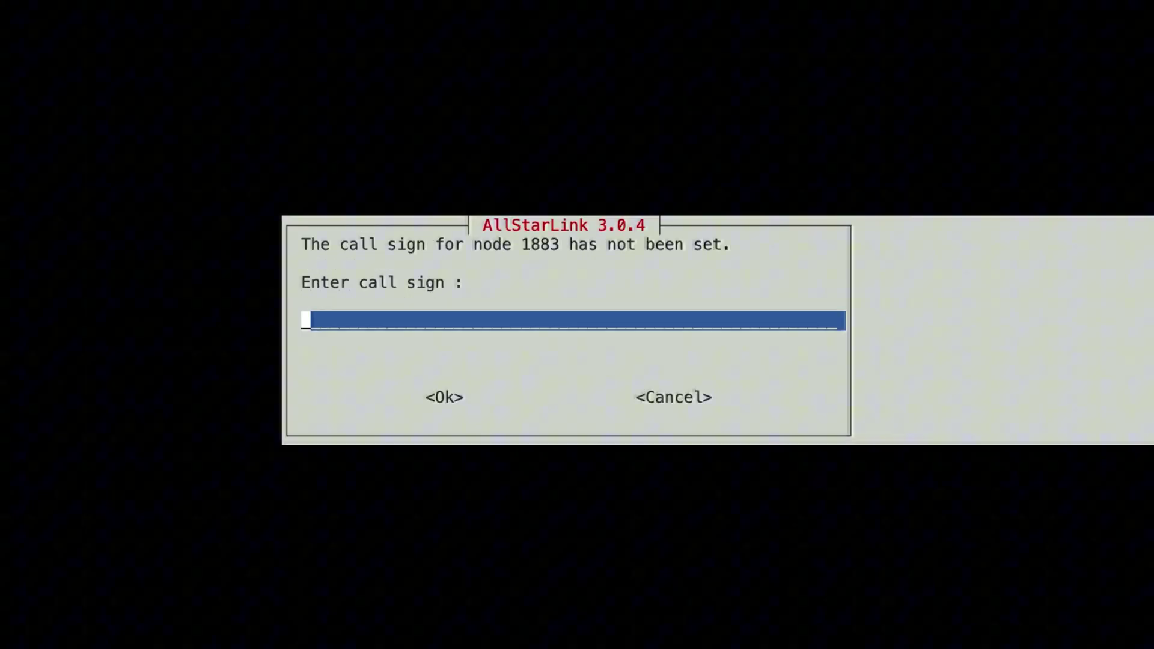
{"action": "type", "text": "KD5FMU"}
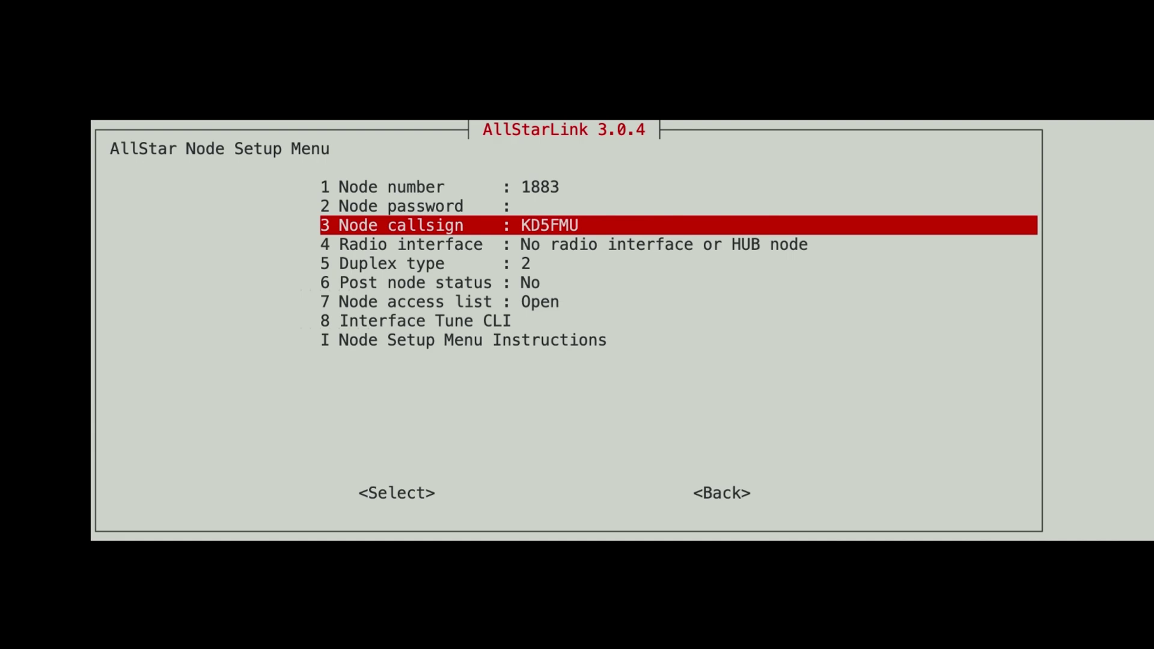
Set node 1883's radio interface to 5 USRP.
{"action": "key", "text": "Down"}
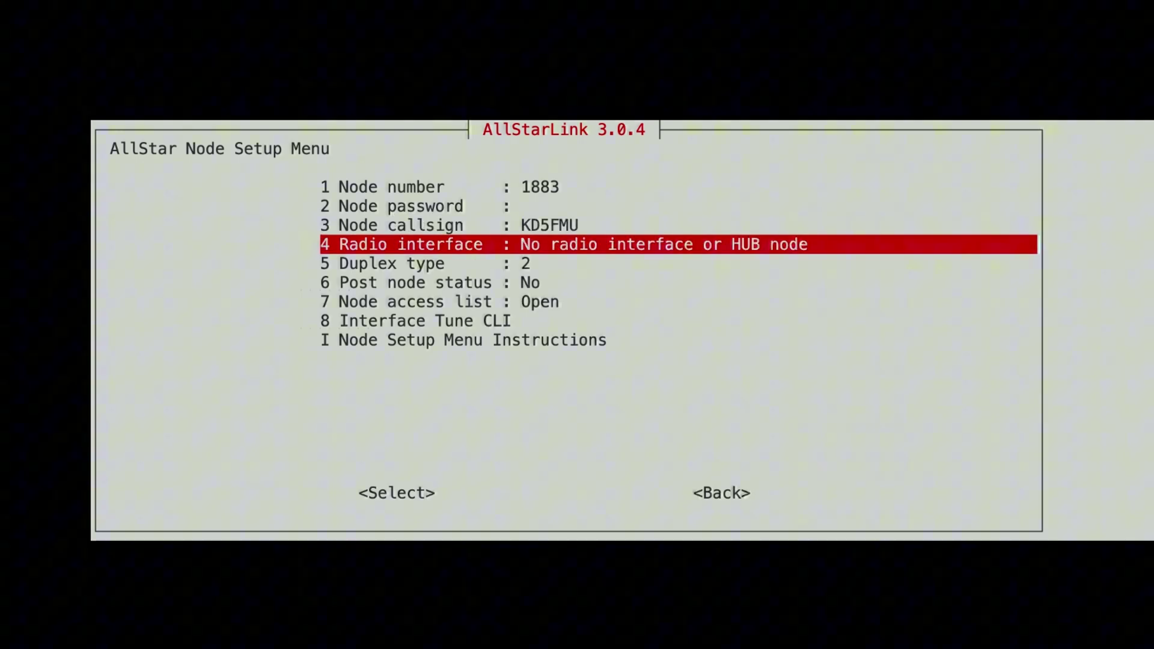
{"action": "key", "text": "Return"}
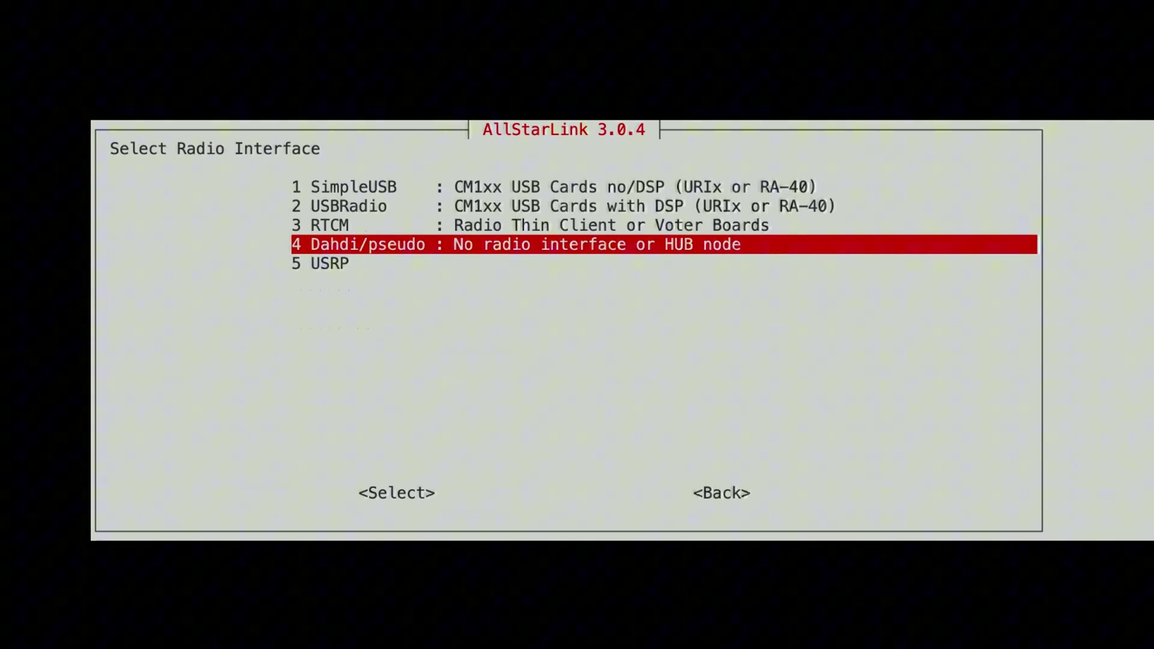
{"action": "key", "text": "Down"}
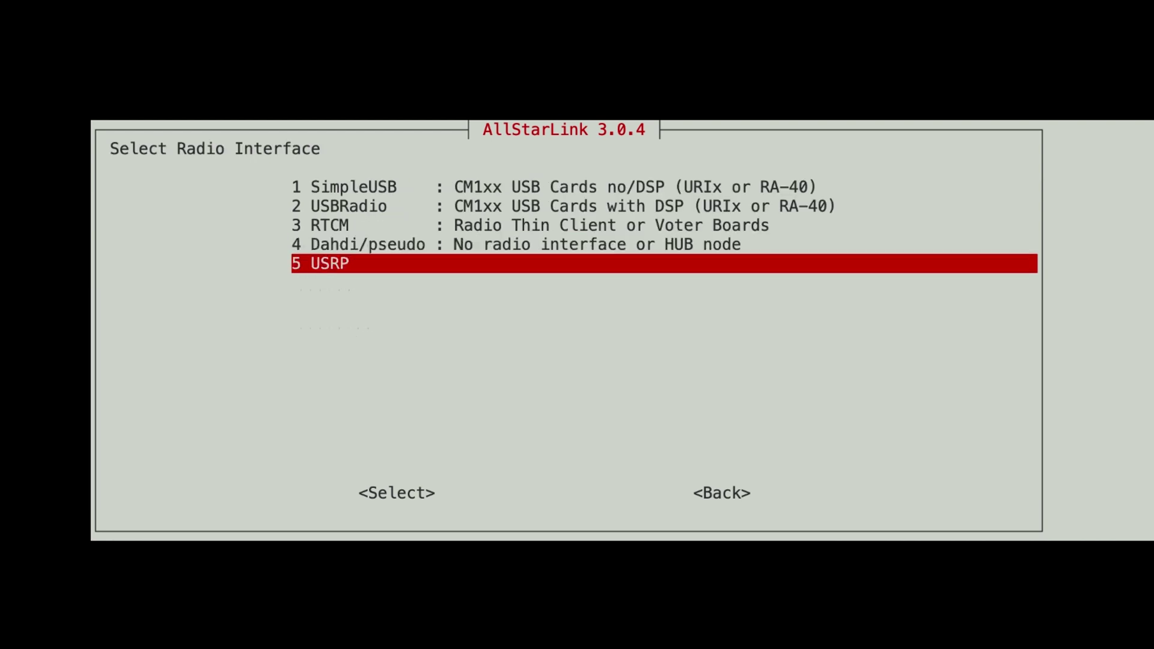
{"action": "key", "text": "Return"}
Set node 1883's duplex type to 0, half duplex with no telemetry.
{"action": "key", "text": "Return"}
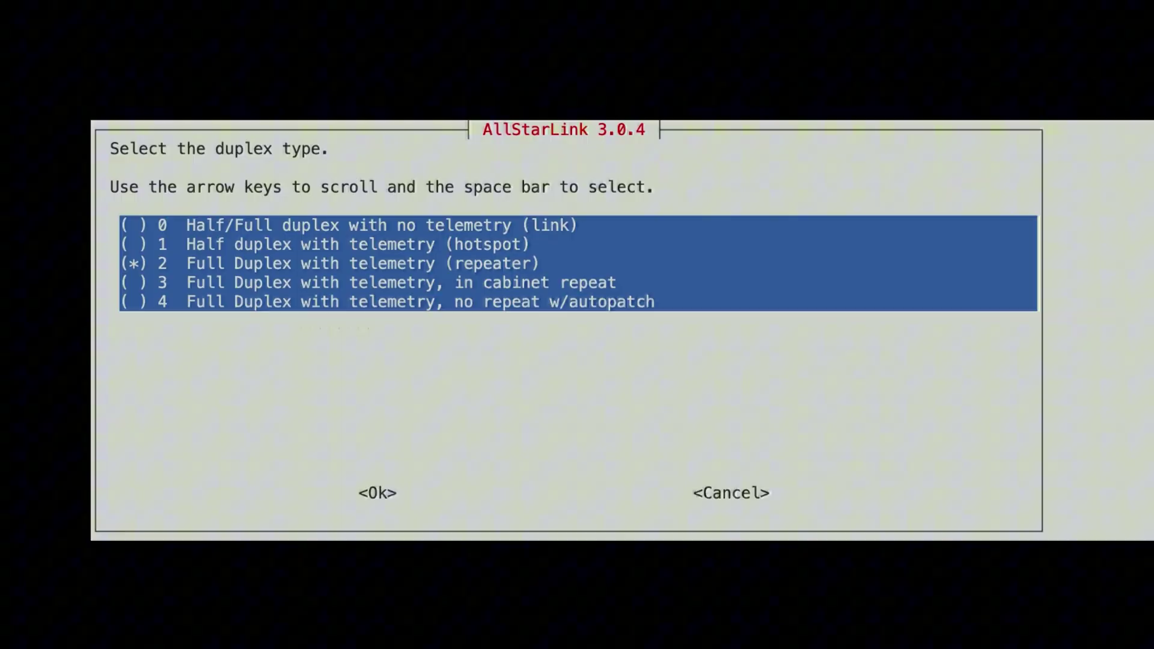
{"action": "key", "text": "space"}
{"action": "key", "text": "Return"}
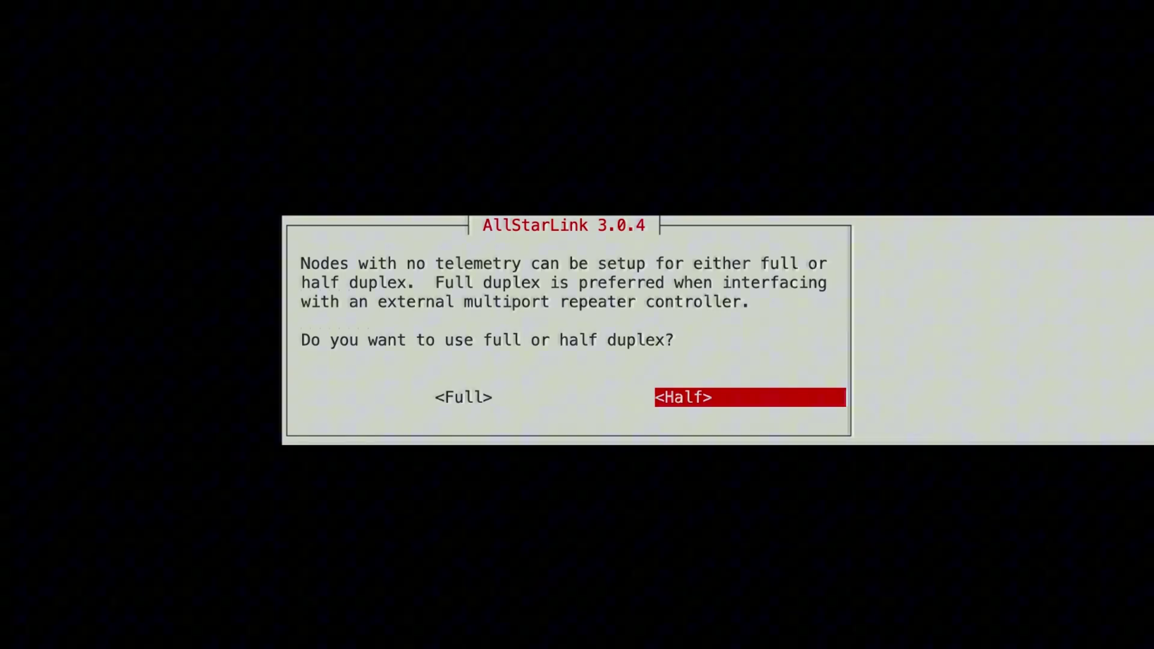
{"action": "key", "text": "Return"}
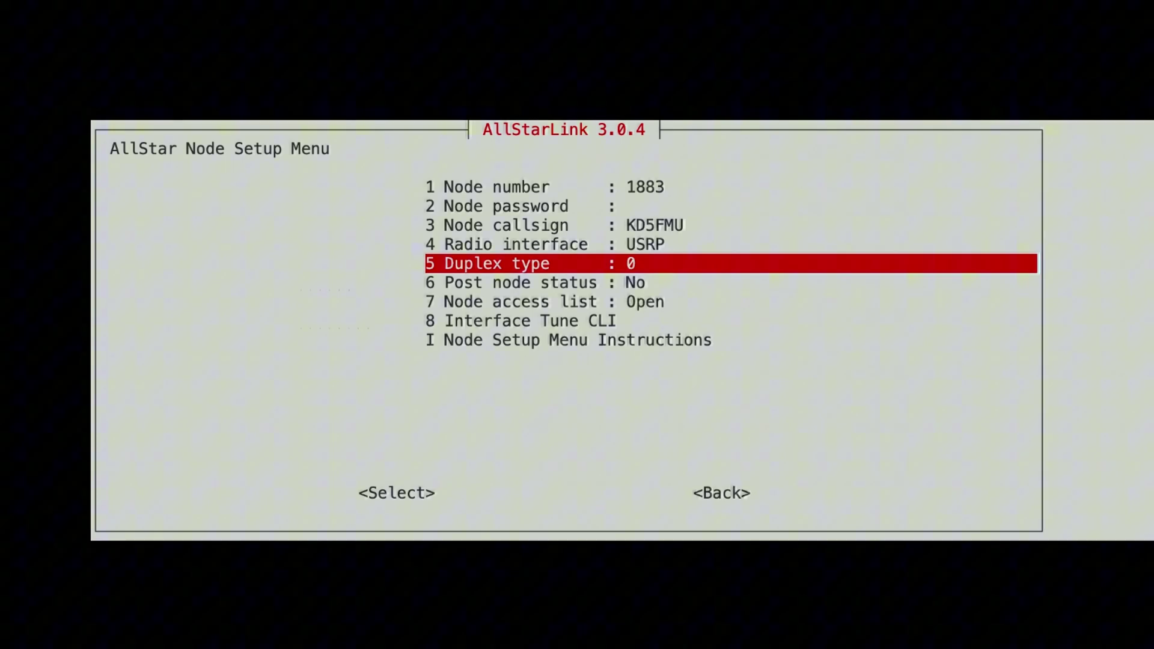
{"action": "key", "text": "Down"}
{"action": "key", "text": "Down"}
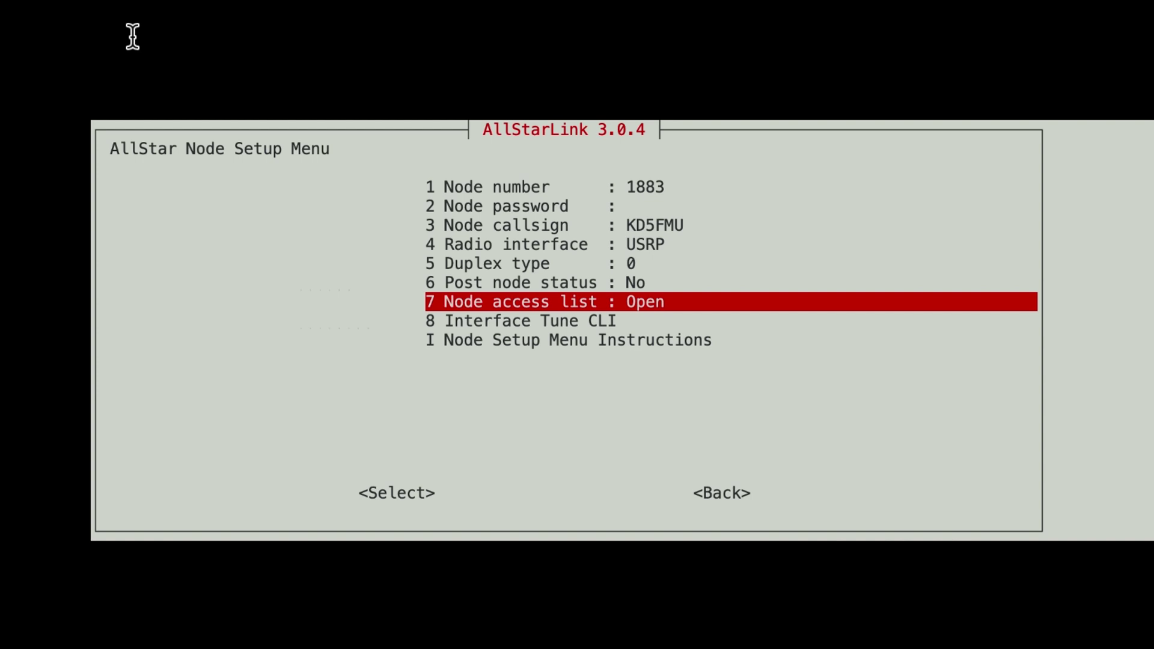
Back out to the node setup main menu and restart Asterisk.
{"action": "key", "text": "Tab"}
{"action": "key", "text": "Tab"}
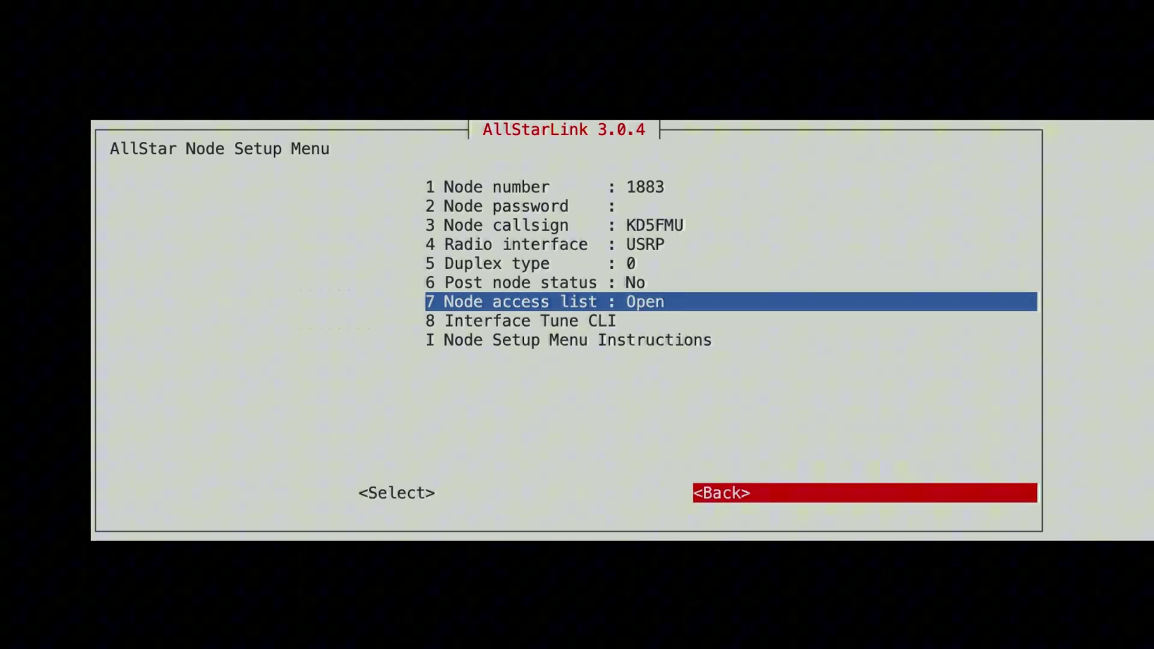
{"action": "key", "text": "Return"}
{"action": "key", "text": "Tab"}
{"action": "key", "text": "Tab"}
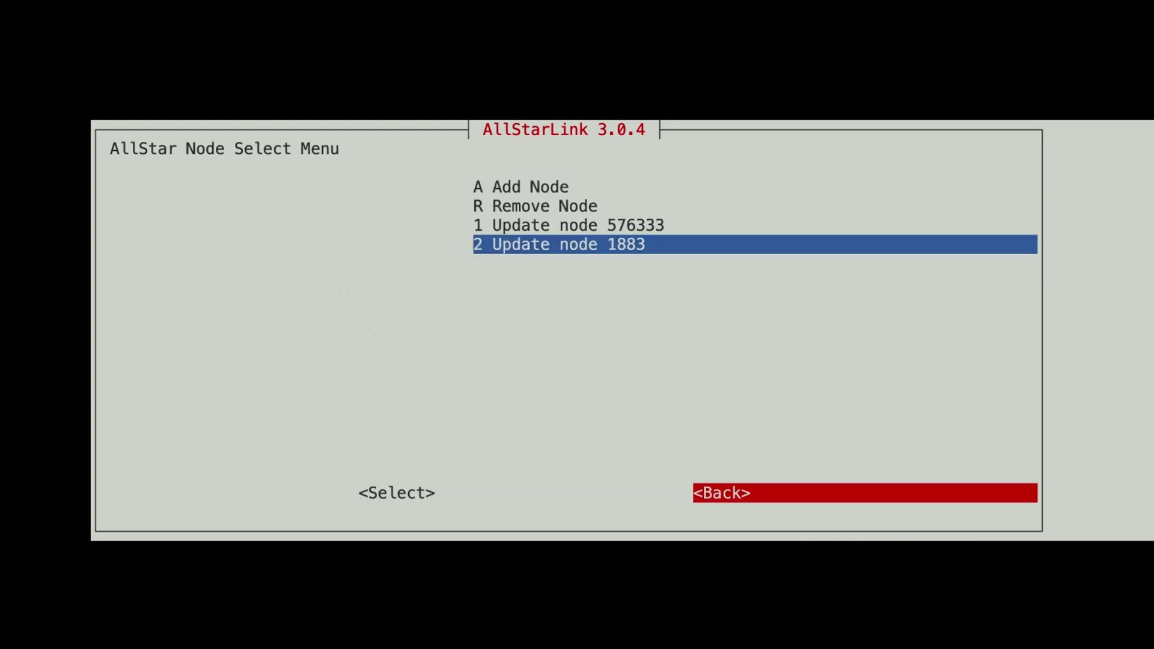
{"action": "key", "text": "Return"}
{"action": "key", "text": "Down"}
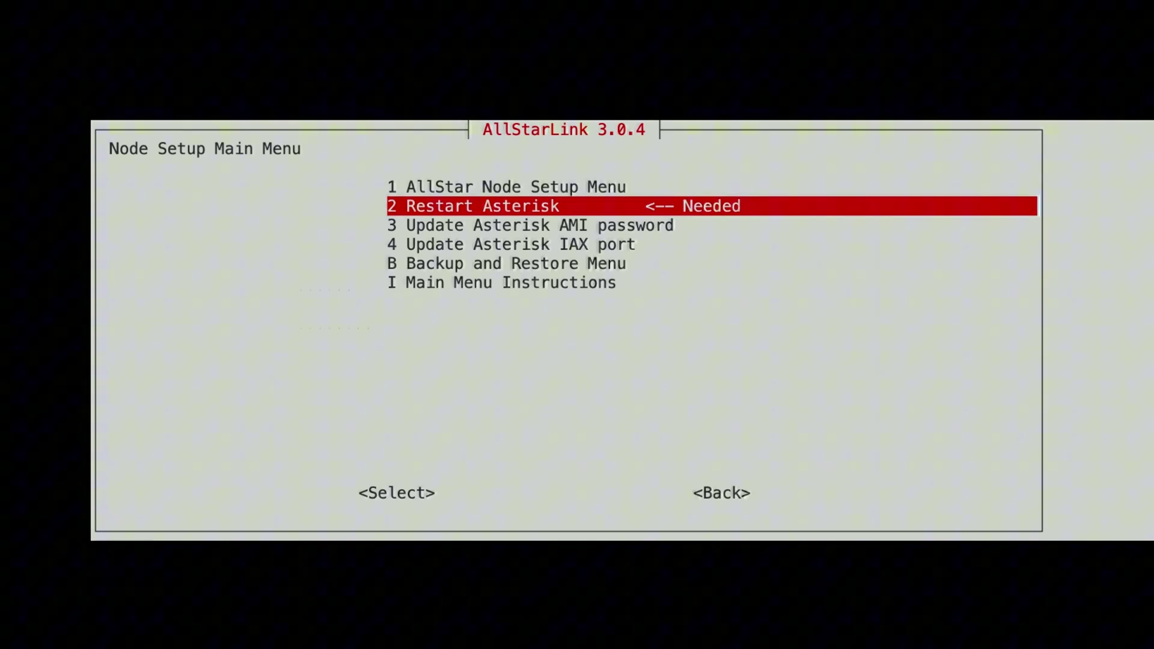
{"action": "key", "text": "Return"}
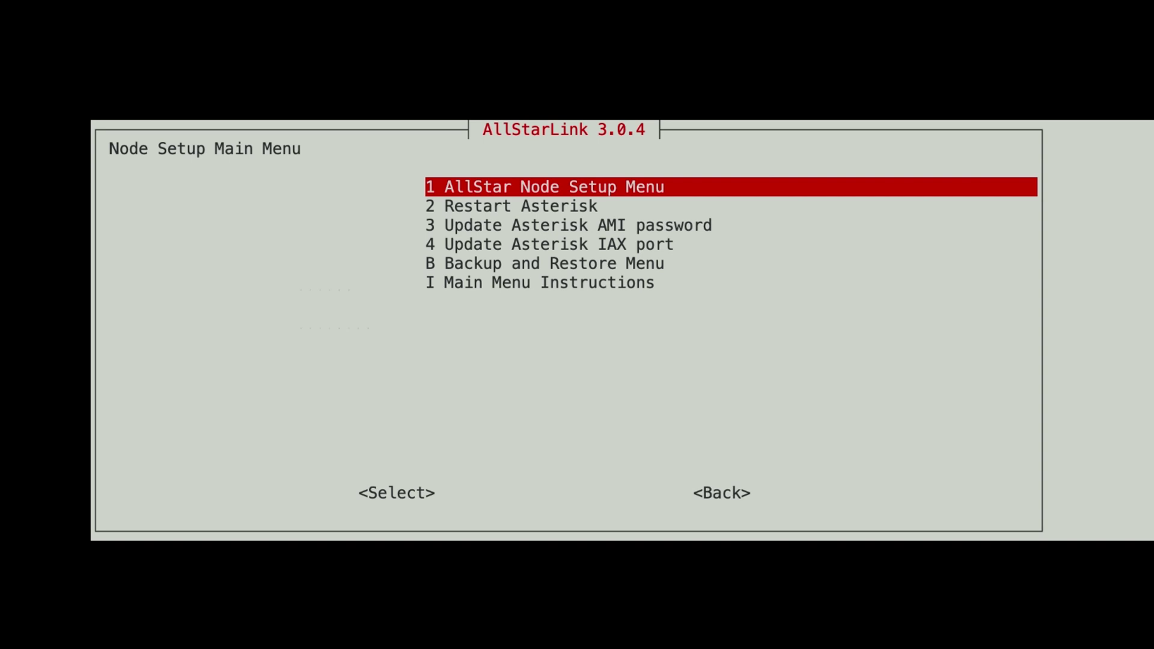
Review the AMI secret and IAX port 4562, leaving both unchanged.
{"action": "key", "text": "Down"}
{"action": "key", "text": "Down"}
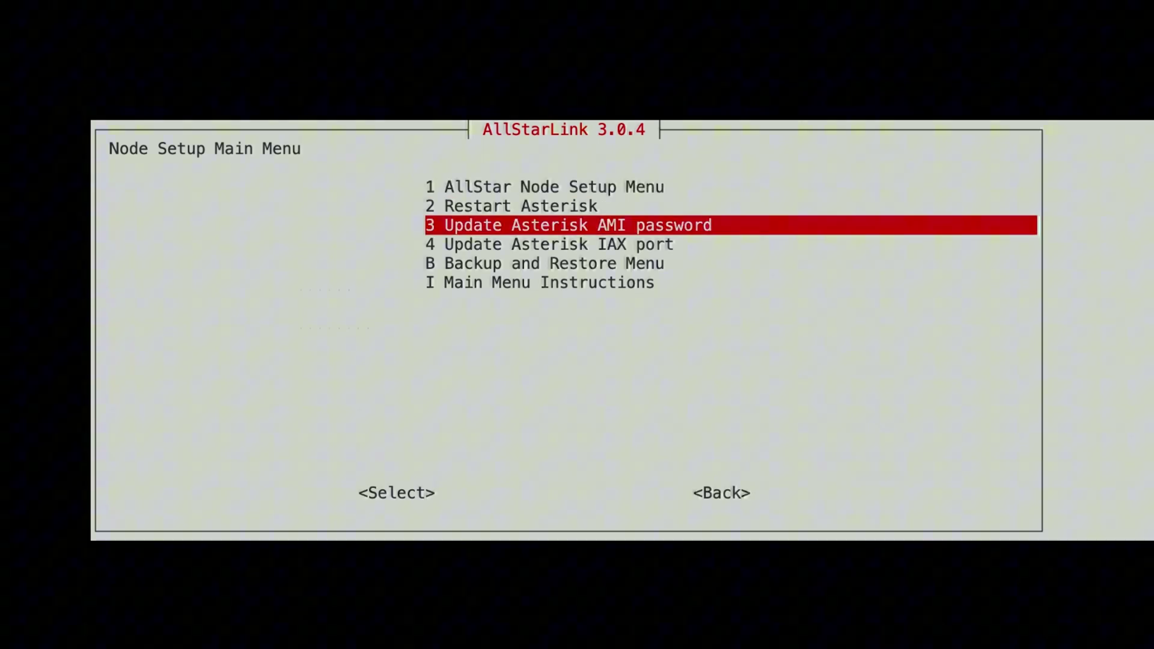
{"action": "key", "text": "Return"}
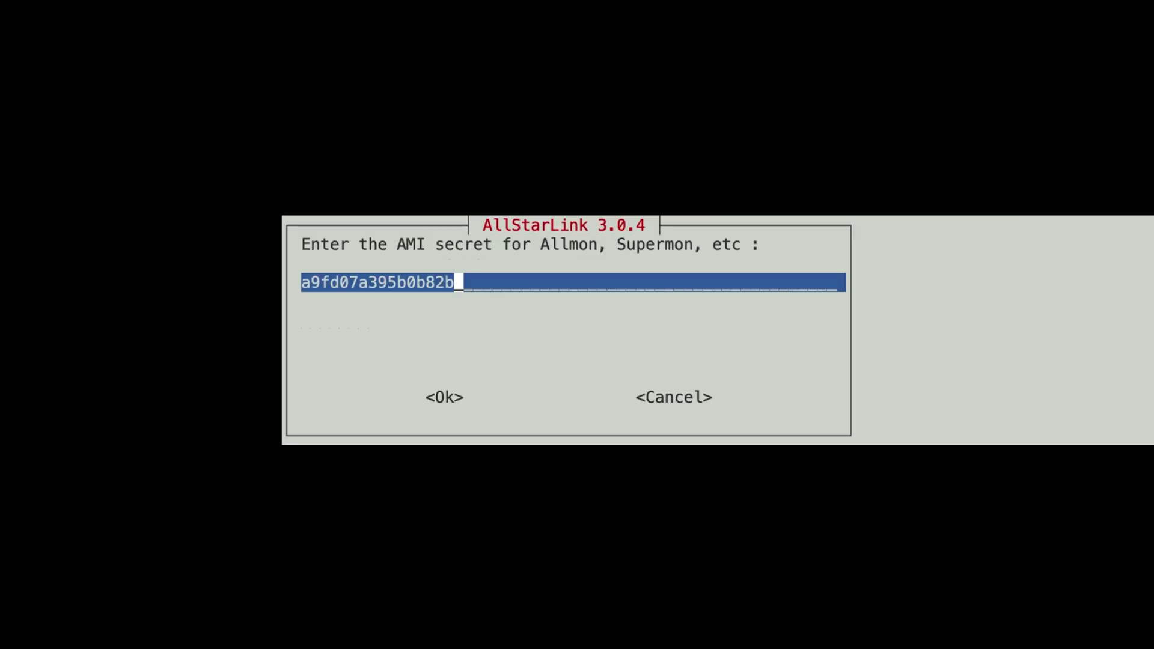
{"action": "key", "text": "Return"}
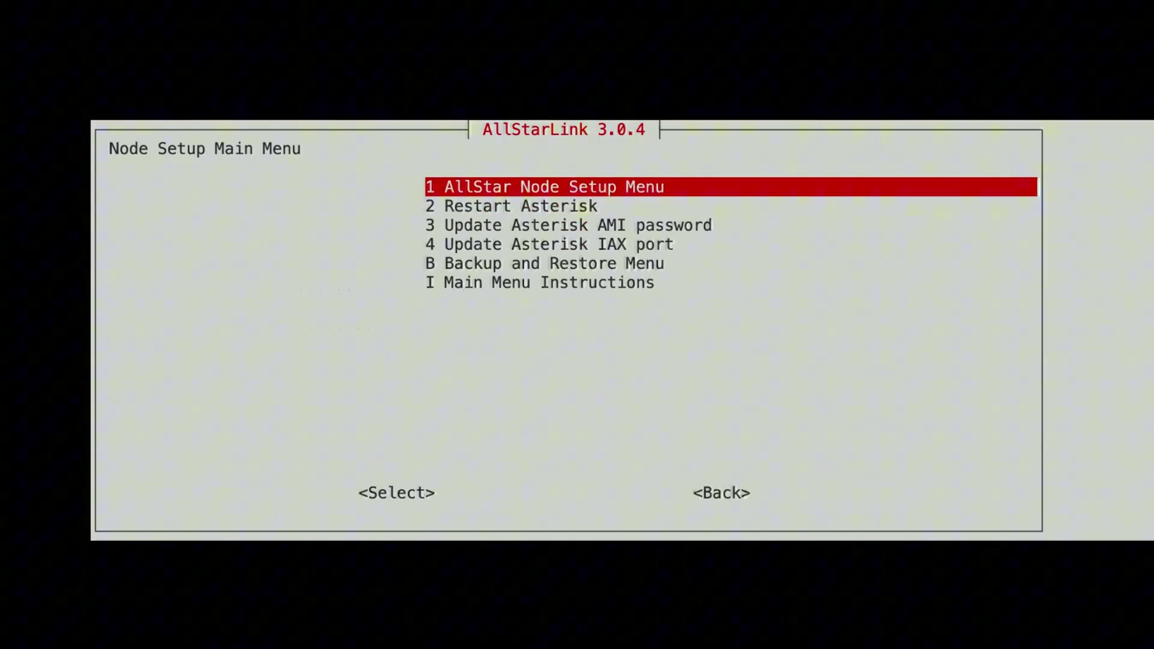
{"action": "key", "text": "Down"}
{"action": "key", "text": "Down"}
{"action": "key", "text": "Down"}
{"action": "key", "text": "Return"}
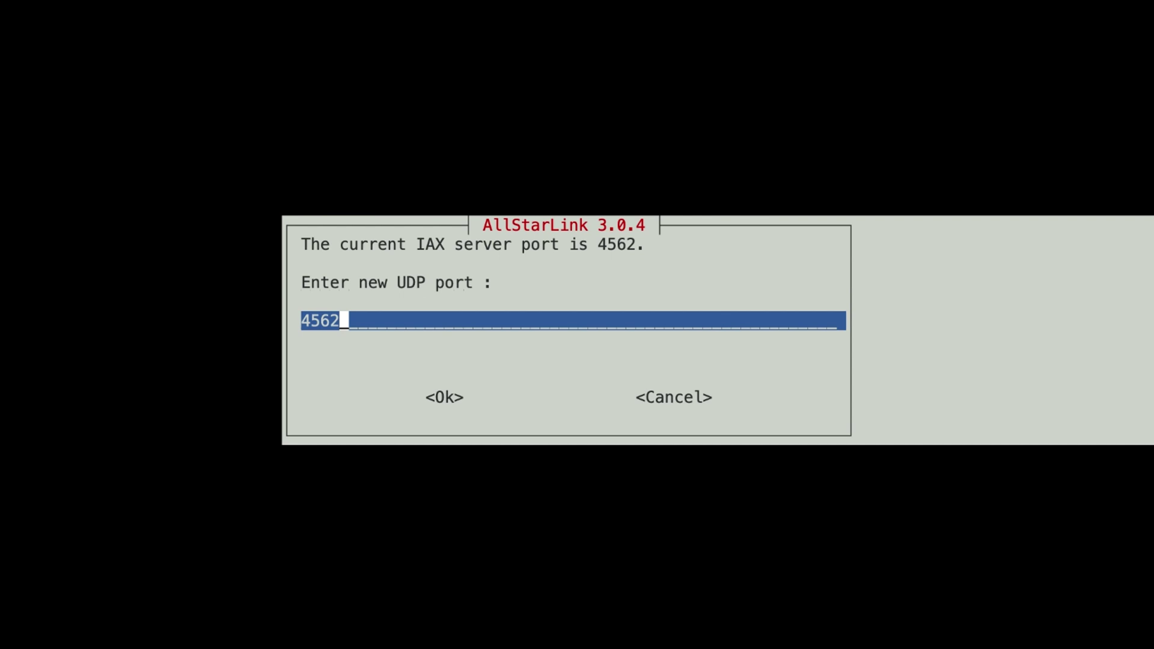
{"action": "key", "text": "Tab"}
{"action": "key", "text": "Tab"}
{"action": "key", "text": "Return"}
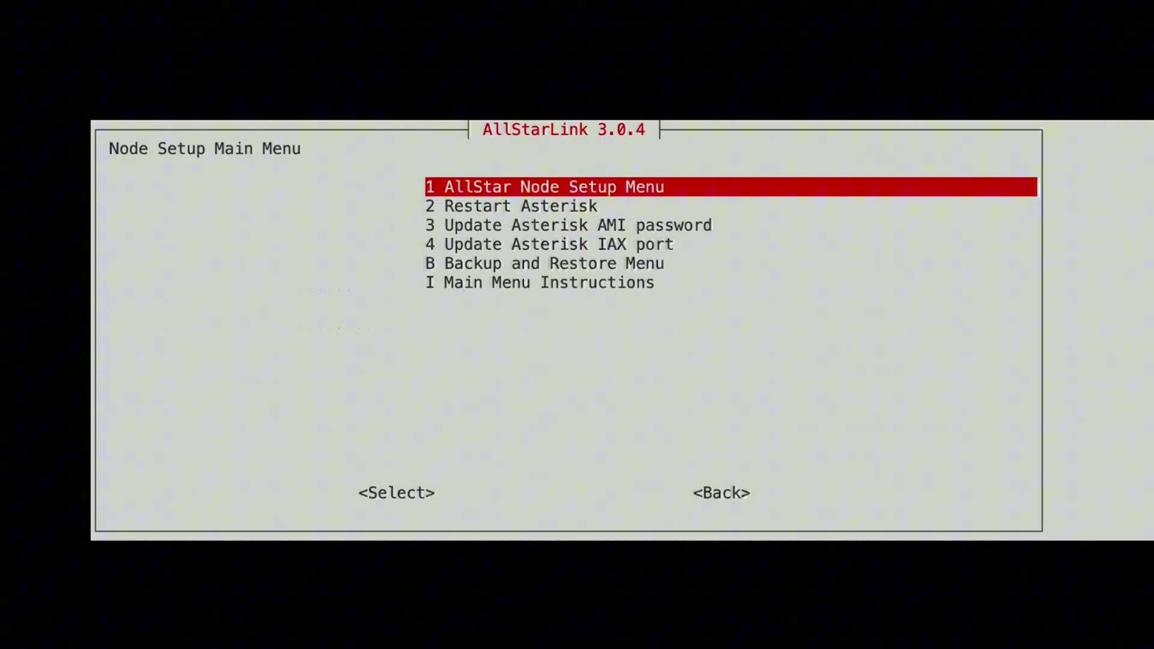
Exit the AllStarLink main menu to the shell, confirming with Yes.
{"action": "key", "text": "Down"}
{"action": "key", "text": "Down"}
{"action": "key", "text": "Down"}
{"action": "key", "text": "Down"}
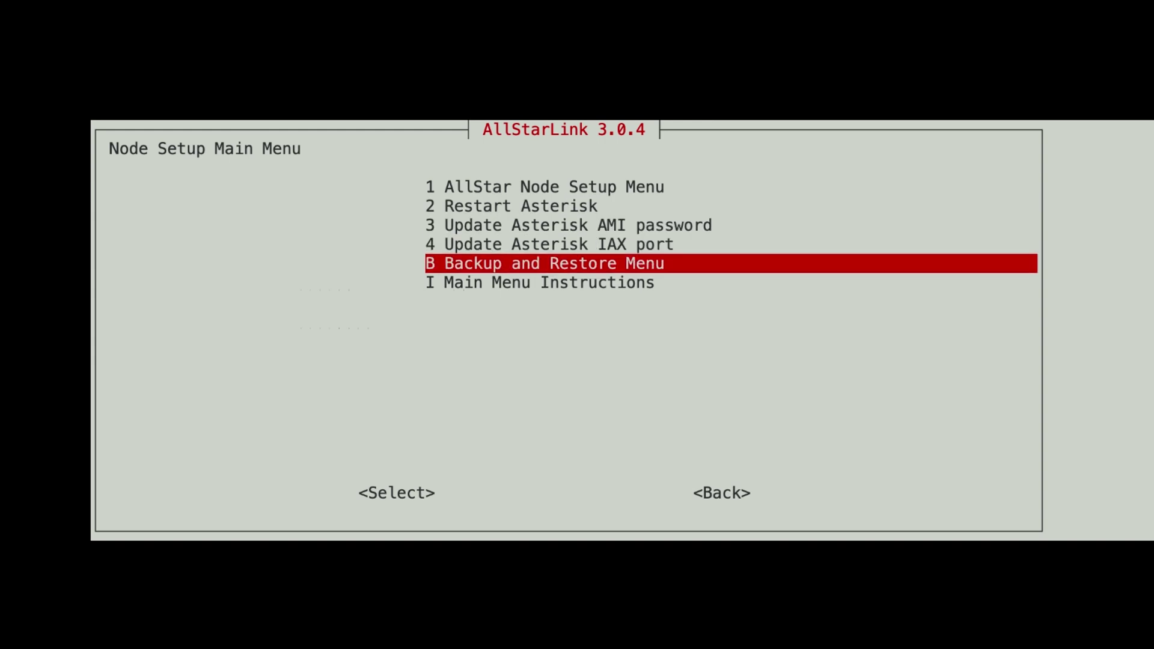
{"action": "key", "text": "Tab"}
{"action": "key", "text": "Return"}
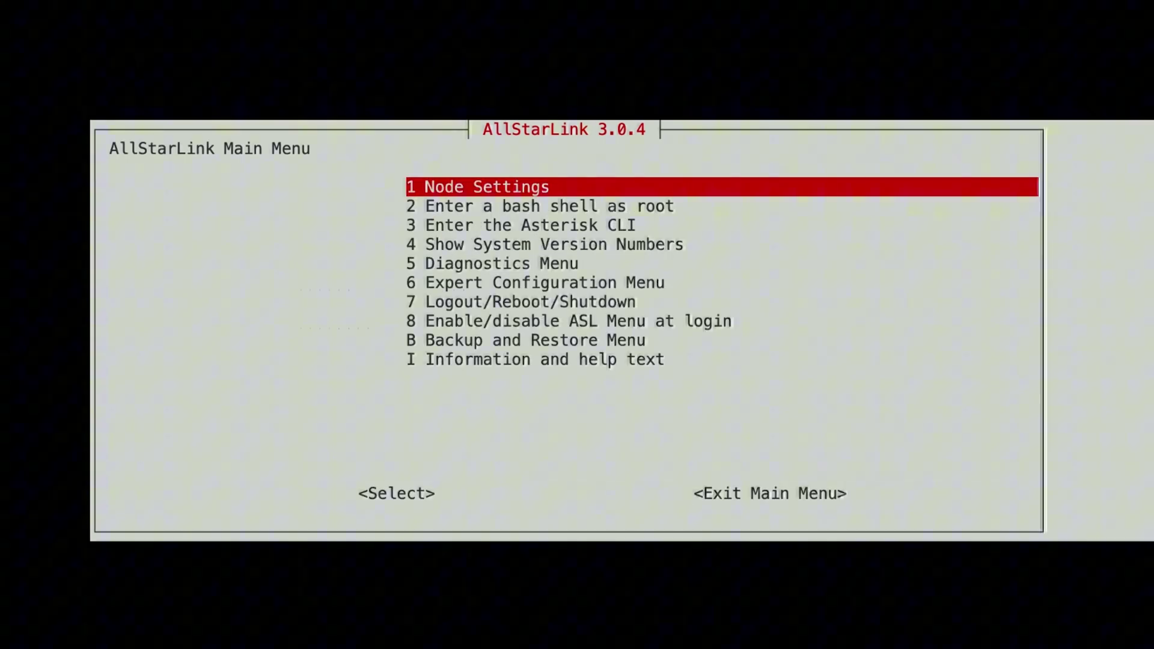
{"action": "key", "text": "Tab"}
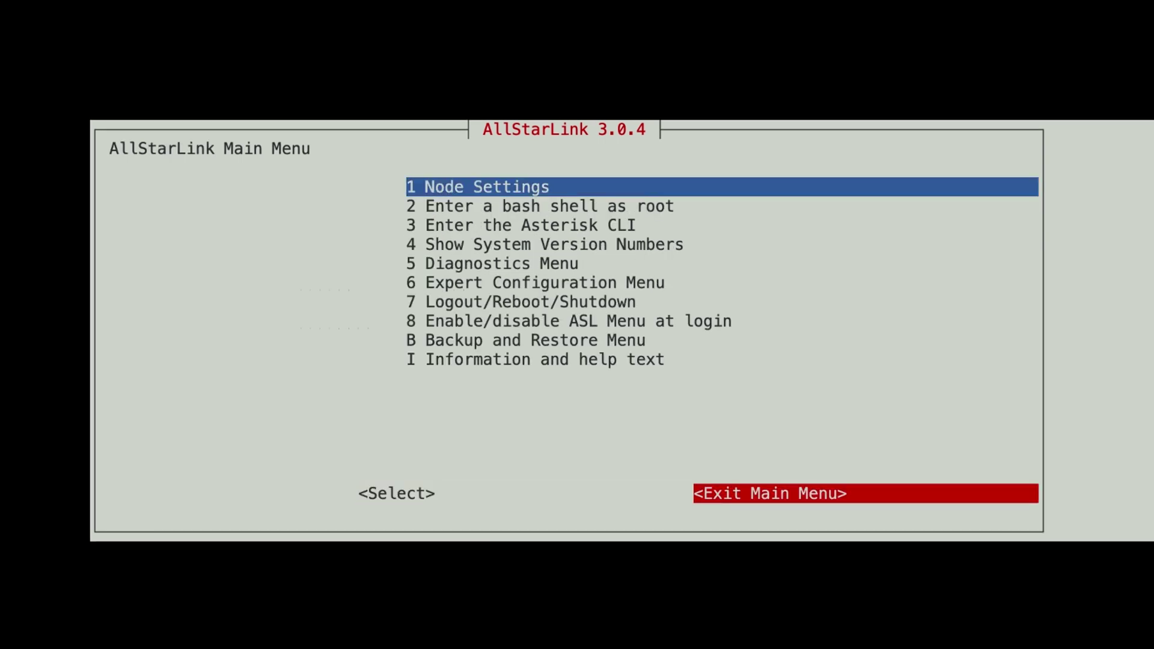
{"action": "key", "text": "Return"}
{"action": "key", "text": "Tab"}
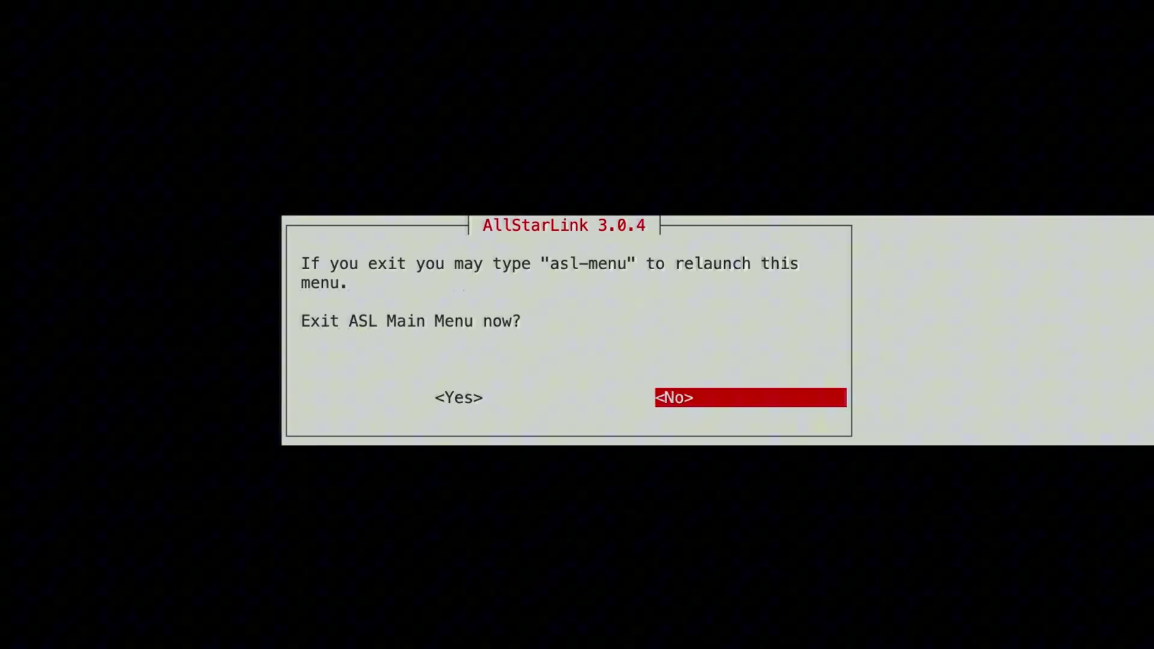
{"action": "key", "text": "Tab"}
{"action": "key", "text": "Return"}
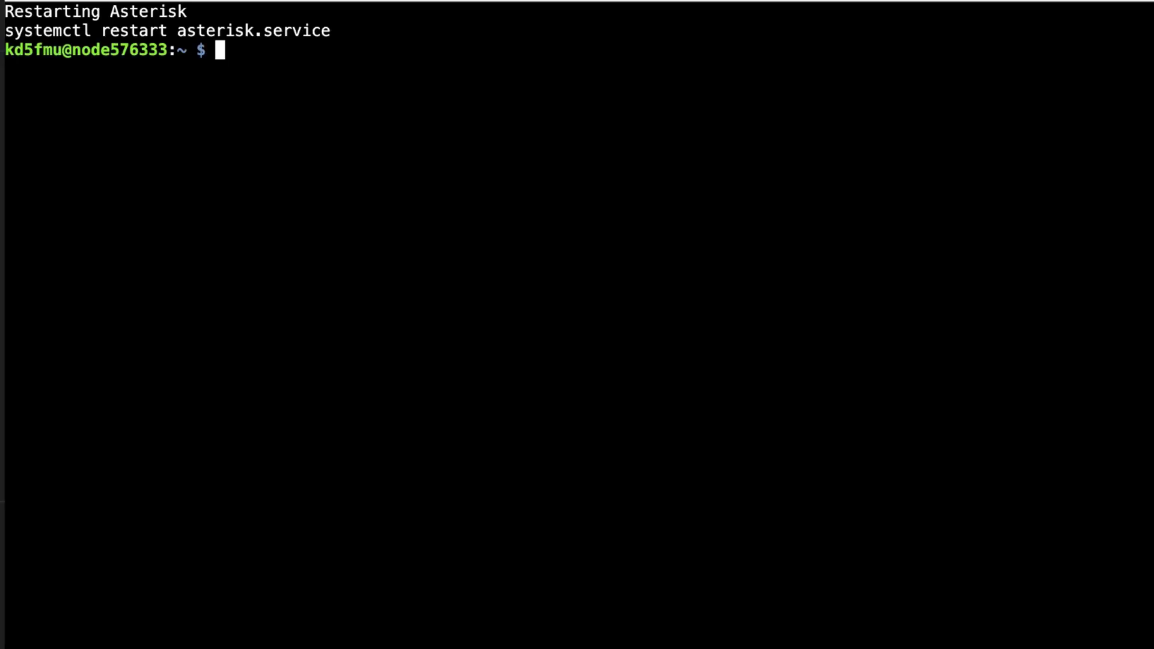
Clear the screen, change to /etc/allmon3, and open allmon3.ini in nano with sudo.
{"action": "key", "text": "ctrl+l"}
{"action": "type", "text": "cd /etc"}
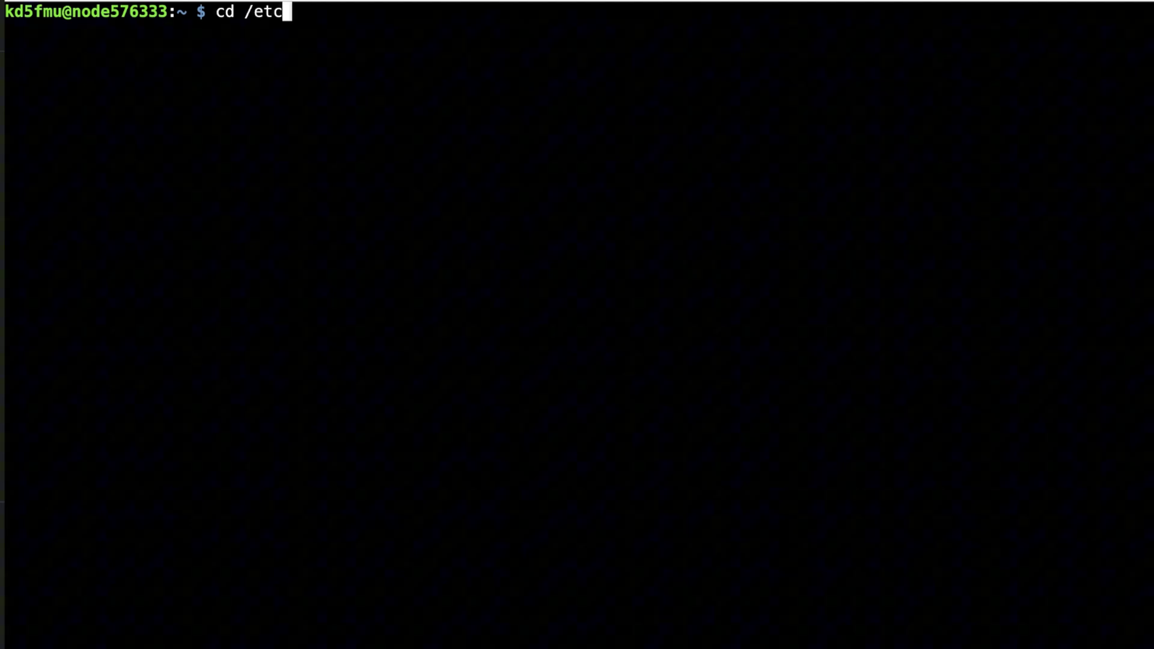
{"action": "type", "text": "/allmon"}
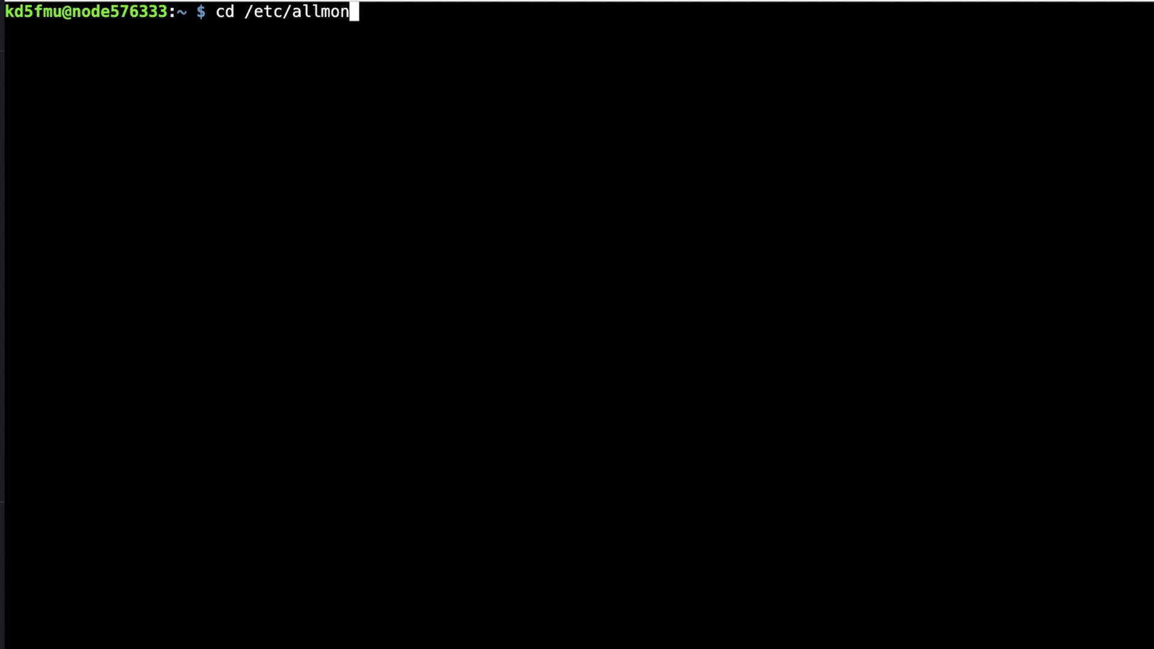
{"action": "type", "text": "3"}
{"action": "key", "text": "Return"}
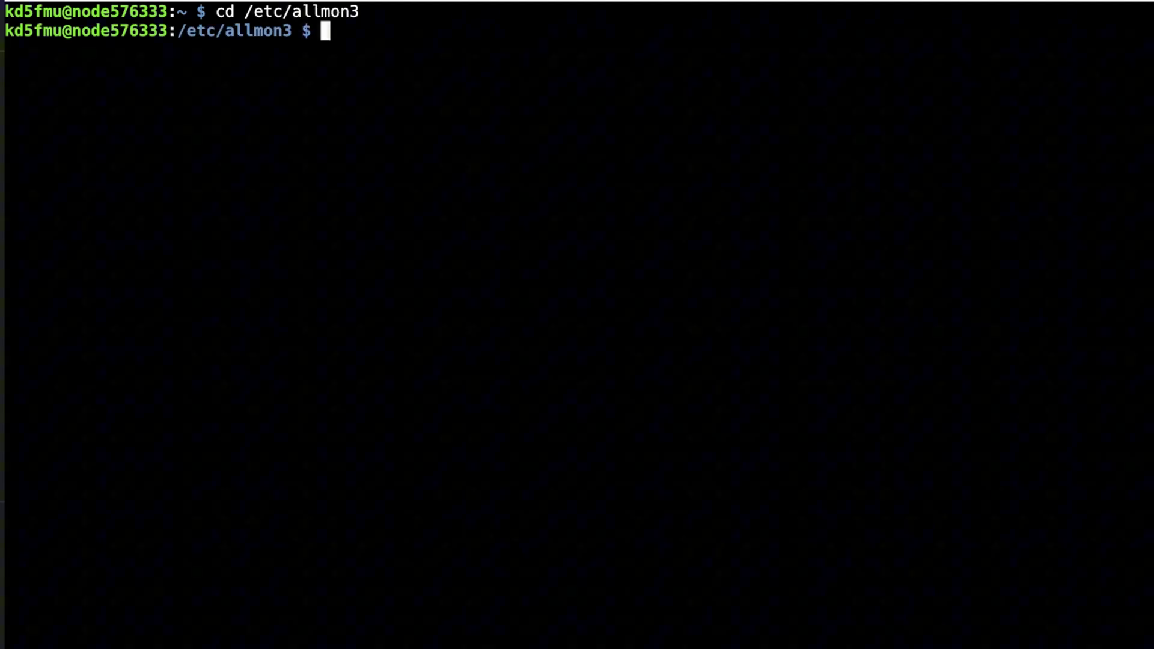
{"action": "type", "text": "sudo nano "}
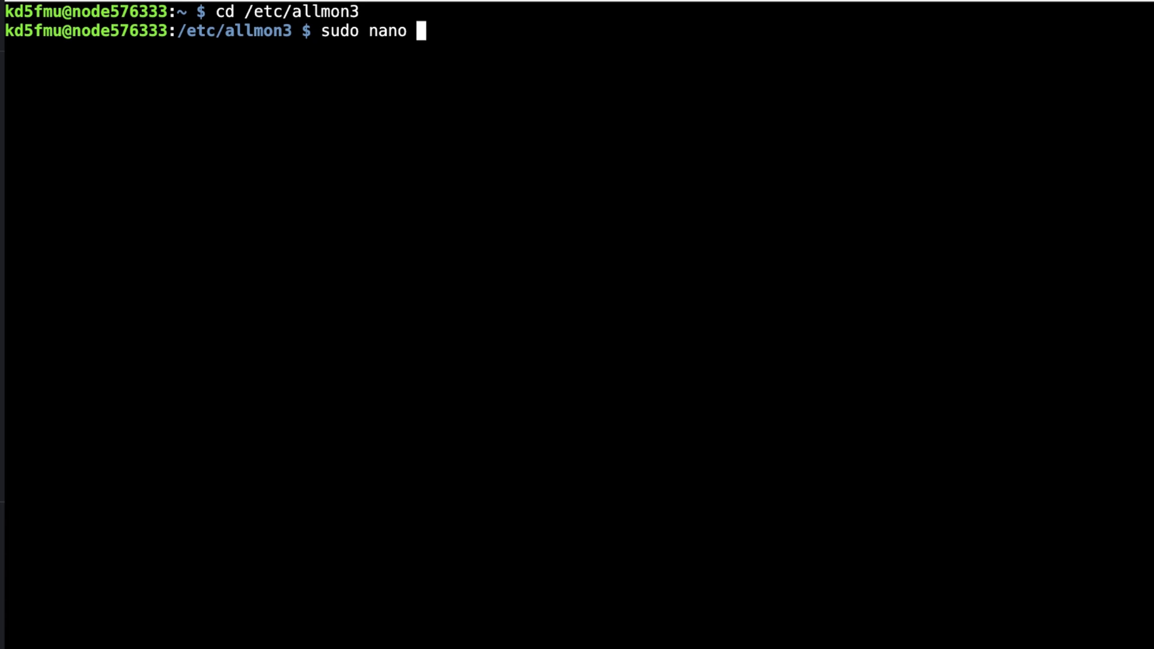
{"action": "type", "text": "allmon3.i"}
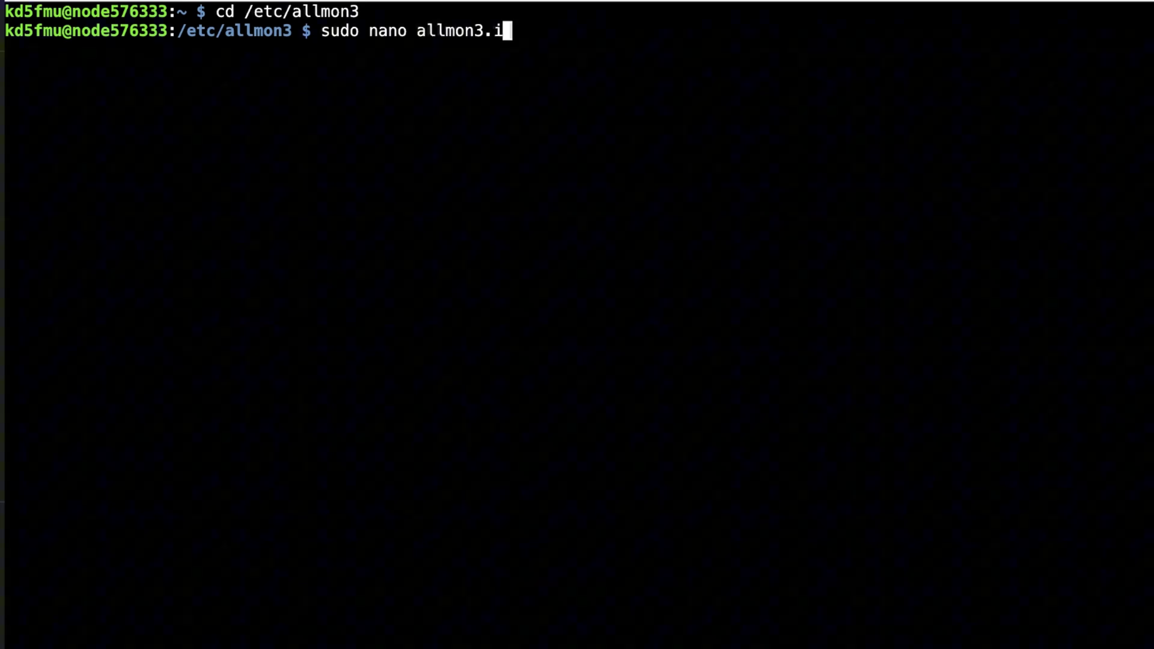
{"action": "type", "text": "ni"}
{"action": "key", "text": "Return"}
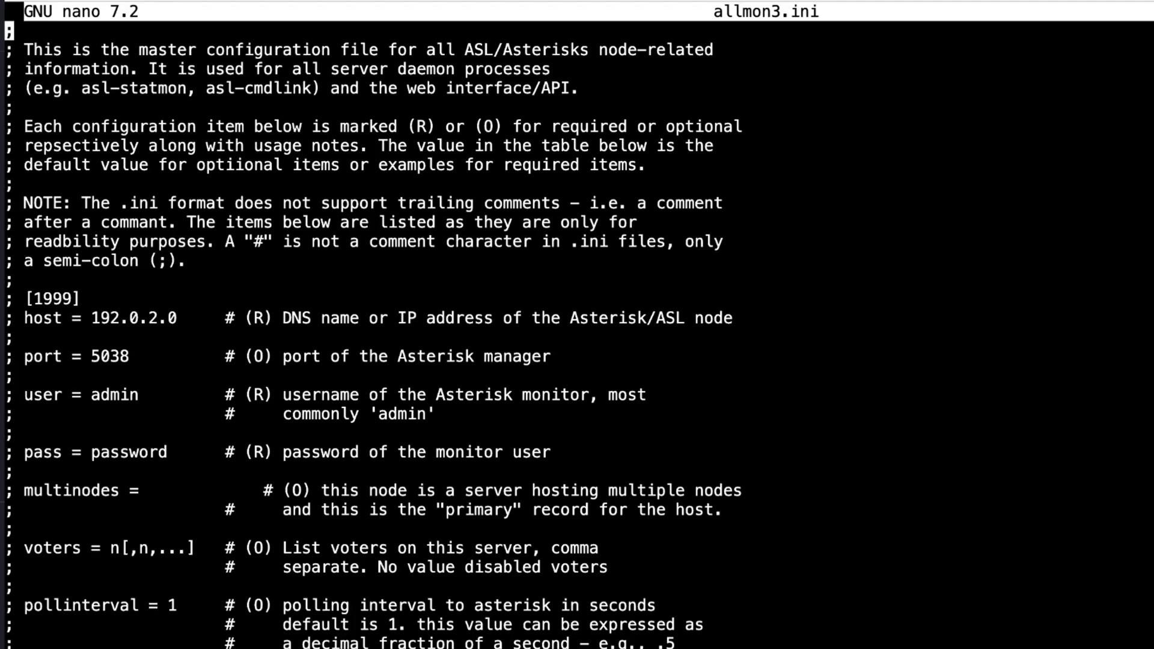
Append a [1883] section with host=127.0.0.1 at the end of the file.
{"action": "key", "text": "Down"}
{"action": "key", "text": "Down"}
{"action": "key", "text": "Down"}
{"action": "key", "text": "Down"}
{"action": "key", "text": "Down"}
{"action": "key", "text": "Down"}
{"action": "key", "text": "Down"}
{"action": "key", "text": "Down"}
{"action": "key", "text": "Down"}
{"action": "key", "text": "Down"}
{"action": "key", "text": "Down"}
{"action": "key", "text": "Down"}
{"action": "key", "text": "Down"}
{"action": "key", "text": "Down"}
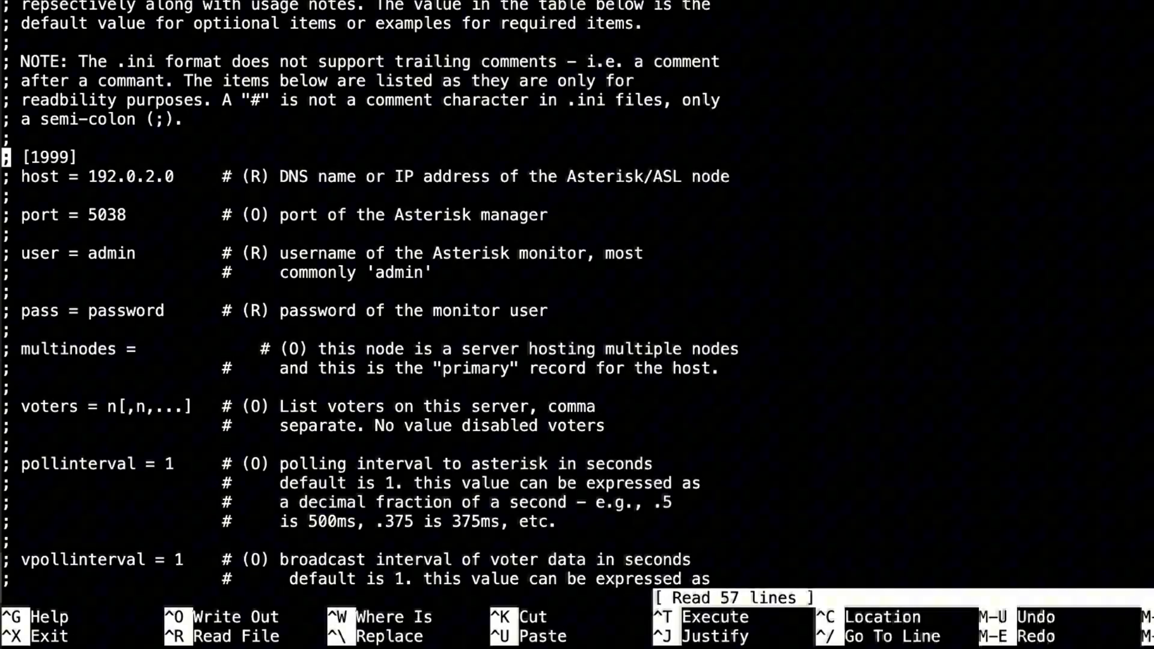
{"action": "key", "text": "Down"}
{"action": "key", "text": "Down"}
{"action": "key", "text": "Down"}
{"action": "key", "text": "Down"}
{"action": "key", "text": "Down"}
{"action": "key", "text": "Down"}
{"action": "key", "text": "Down"}
{"action": "key", "text": "Down"}
{"action": "key", "text": "Down"}
{"action": "key", "text": "Down"}
{"action": "key", "text": "Down"}
{"action": "key", "text": "Down"}
{"action": "key", "text": "Down"}
{"action": "key", "text": "Down"}
{"action": "key", "text": "Down"}
{"action": "key", "text": "Down"}
{"action": "key", "text": "Down"}
{"action": "key", "text": "Down"}
{"action": "key", "text": "Down"}
{"action": "key", "text": "Down"}
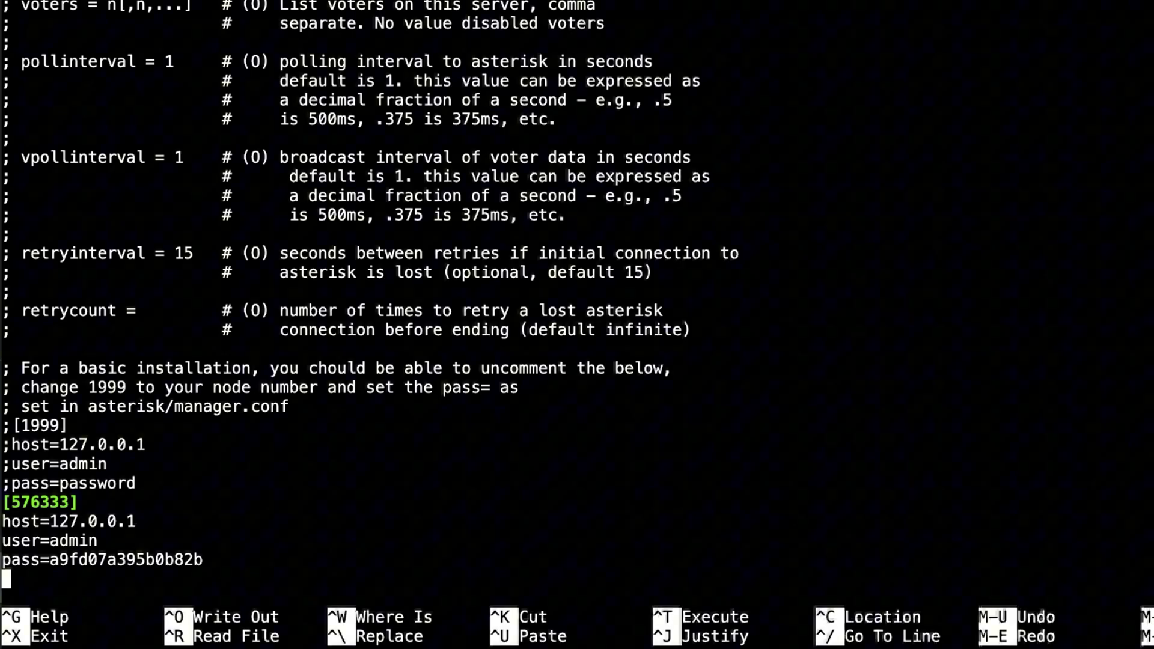
{"action": "type", "text": "["}
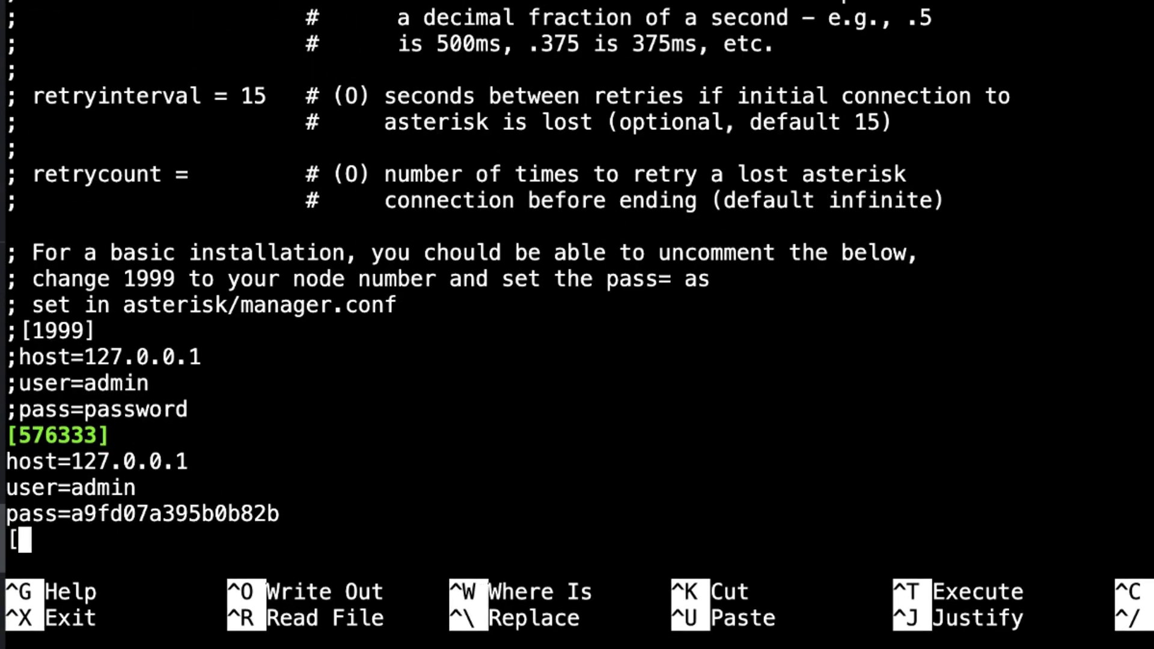
{"action": "type", "text": "1883"}
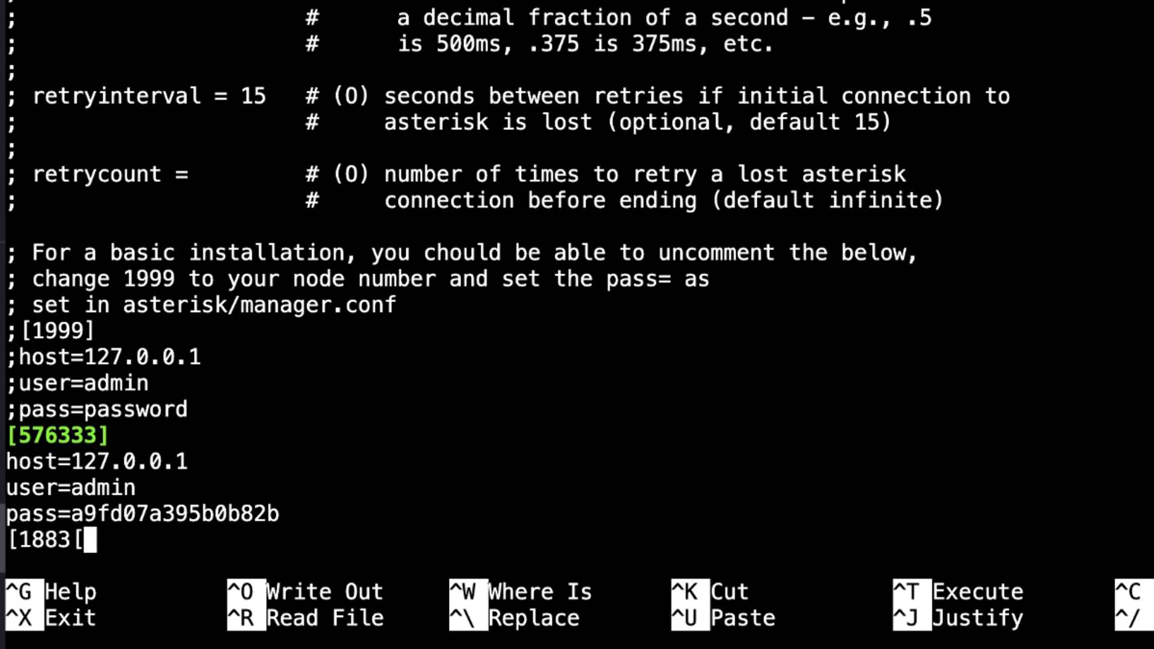
{"action": "type", "text": "]"}
{"action": "key", "text": "Return"}
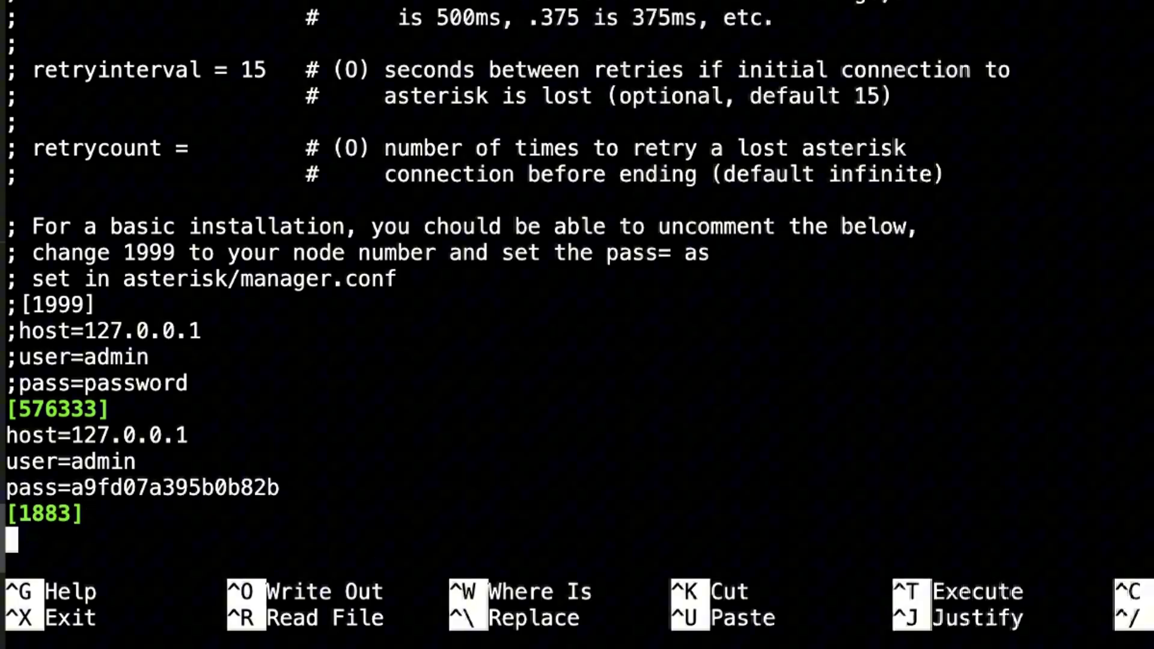
{"action": "type", "text": "host"}
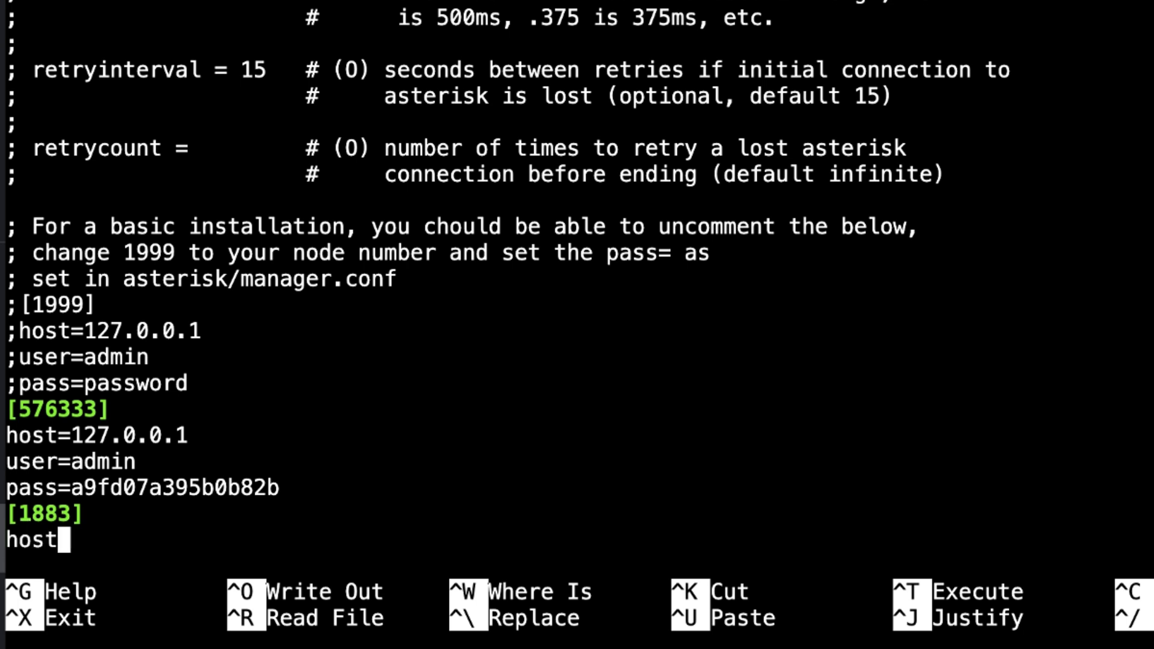
{"action": "type", "text": "=12"}
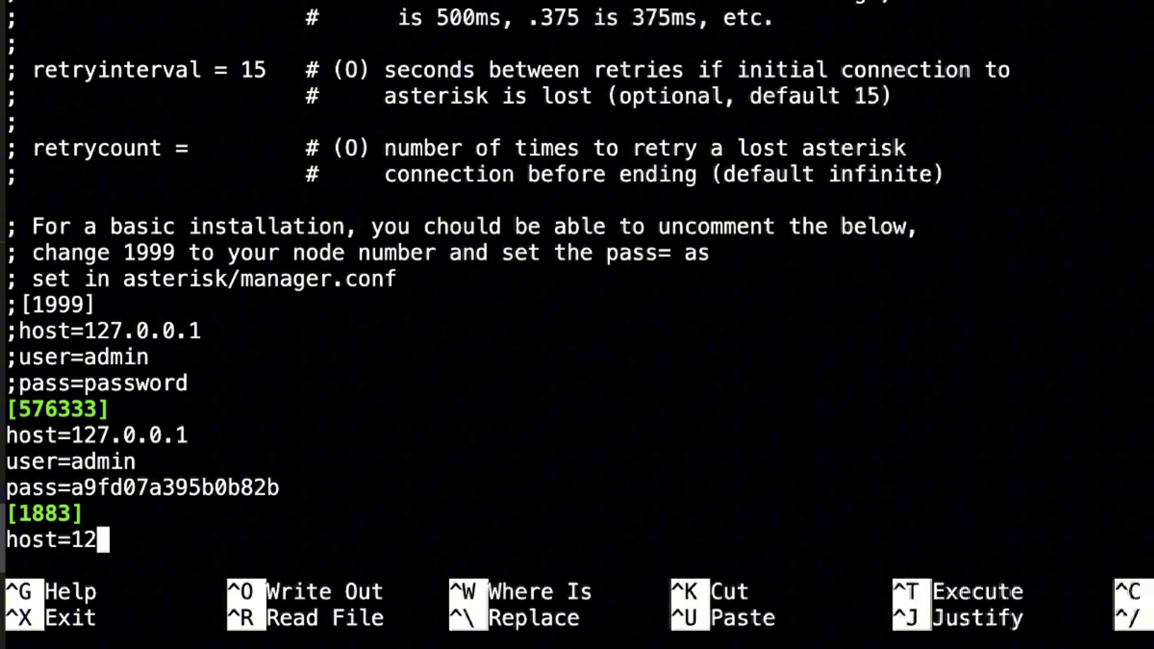
{"action": "type", "text": "7.0.01"}
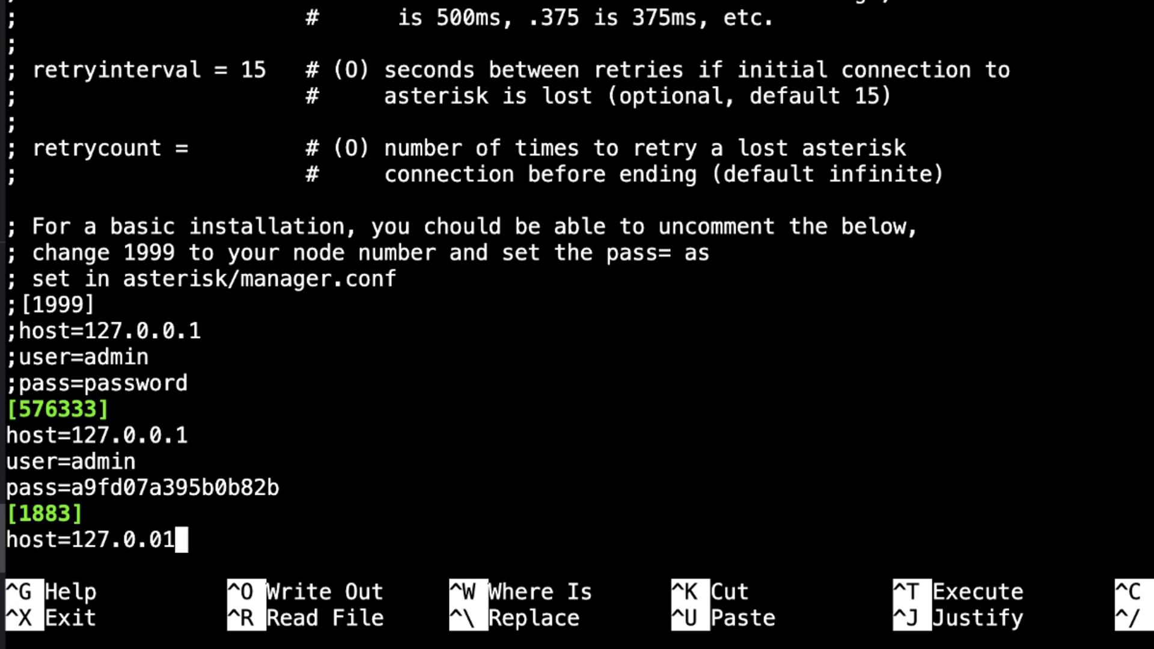
{"action": "key", "text": "BackSpace"}
{"action": "type", "text": ".1"}
{"action": "key", "text": "Return"}
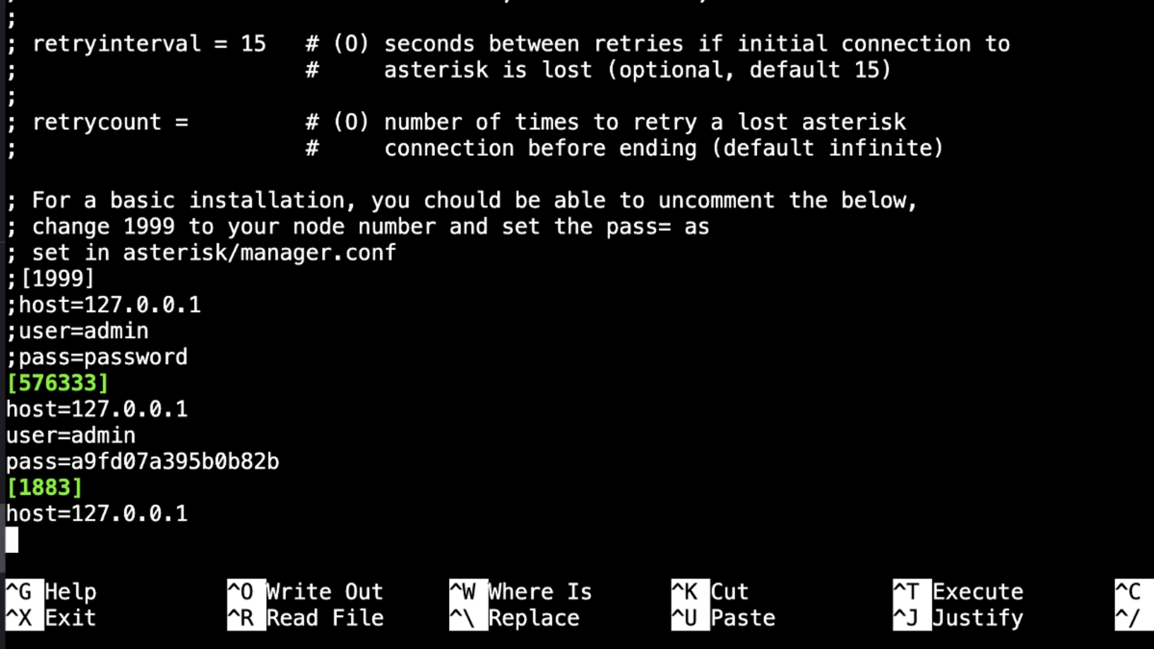
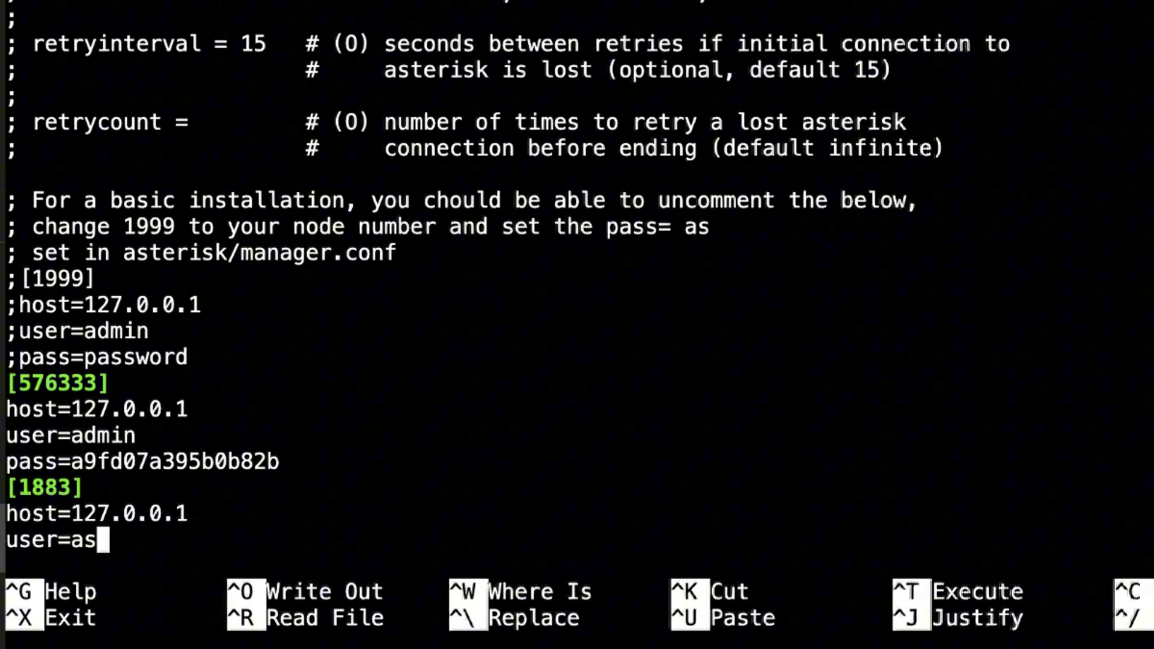
Add user=admin and the manager password line, then exit nano to the save prompt.
{"action": "key", "text": "Return"}
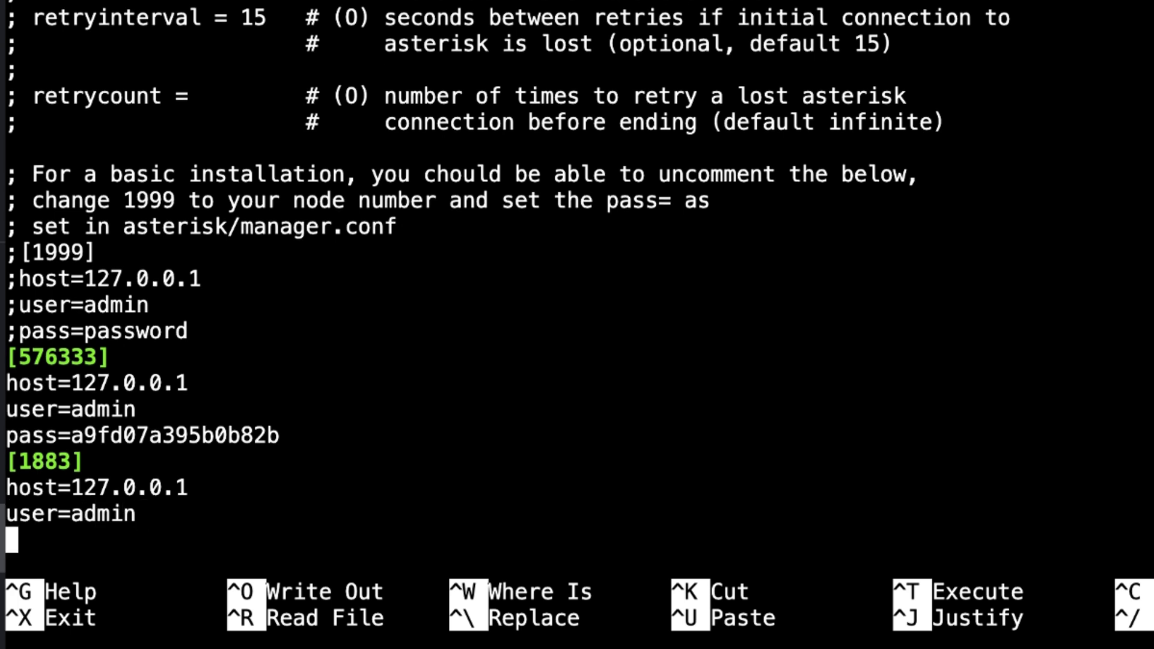
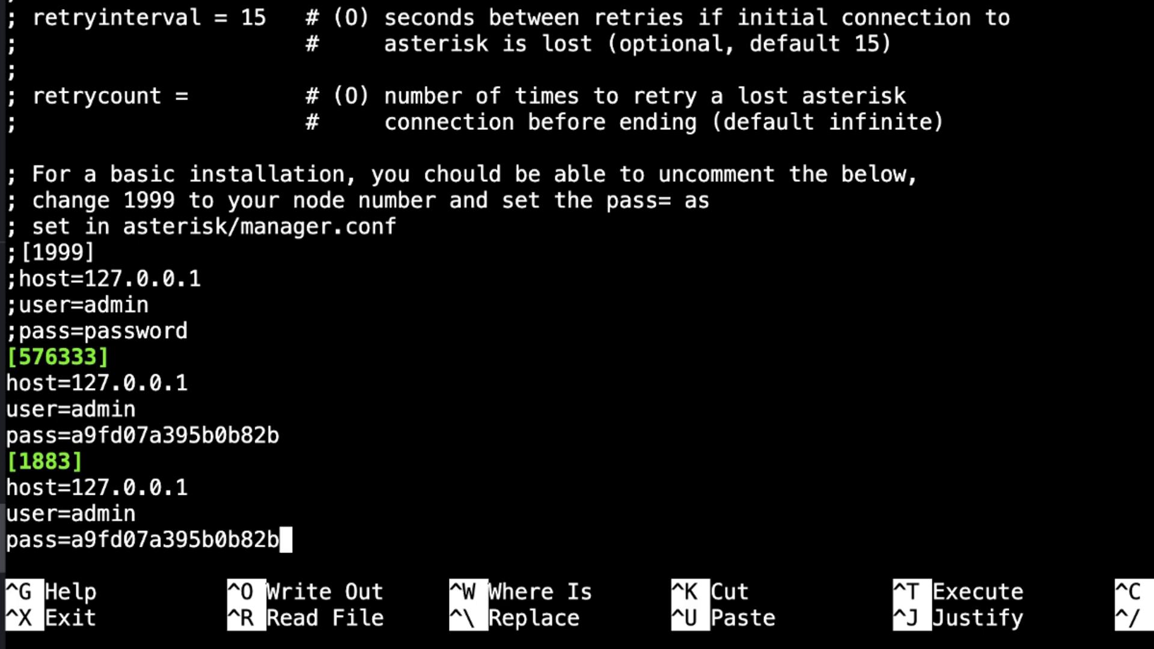
{"action": "key", "text": "Return"}
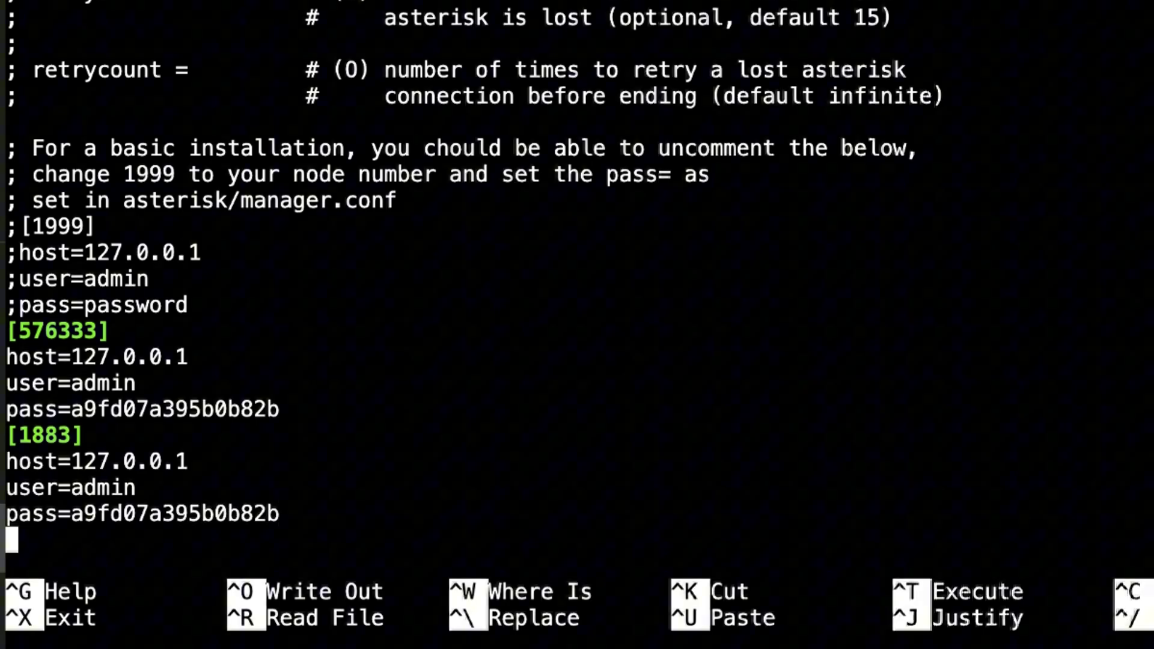
{"action": "key", "text": "ctrl+x"}
Save allmon3.ini and reboot the node with sudo reboot.
{"action": "key", "text": "y"}
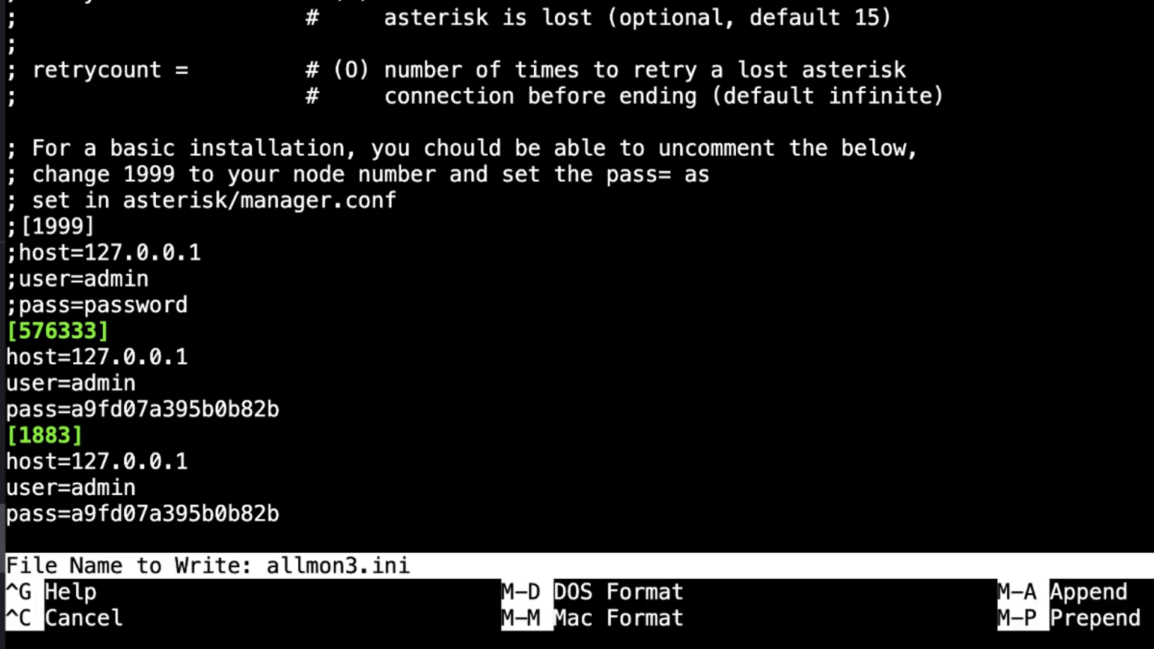
{"action": "key", "text": "Return"}
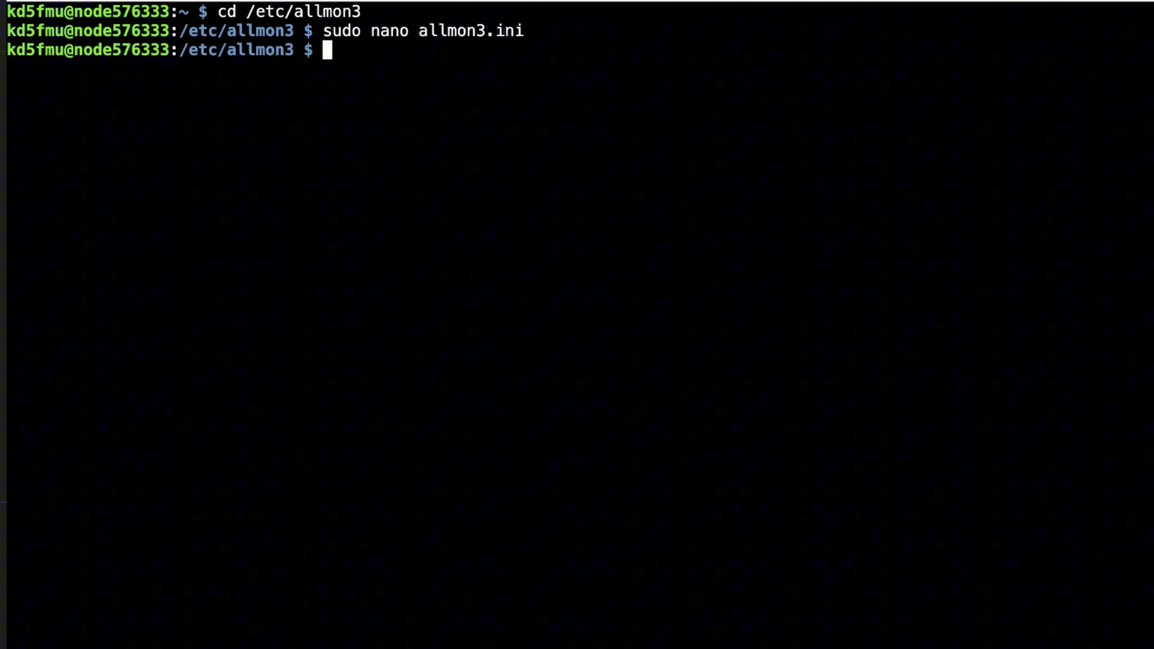
{"action": "type", "text": "sudo reboot"}
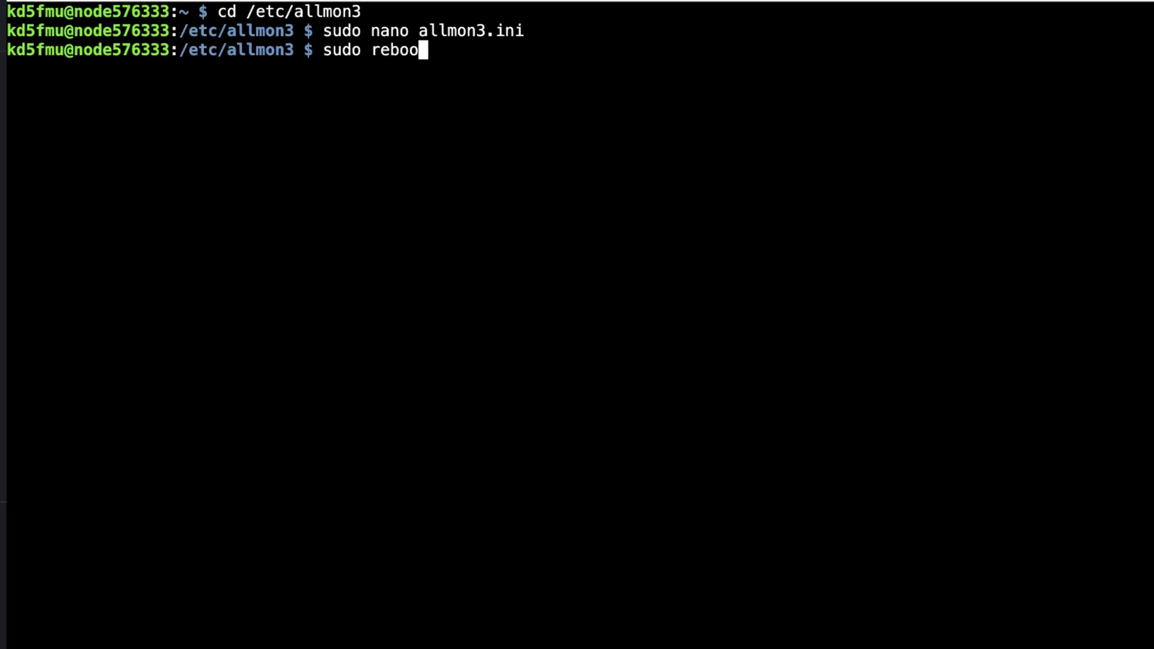
{"action": "key", "text": "Return"}
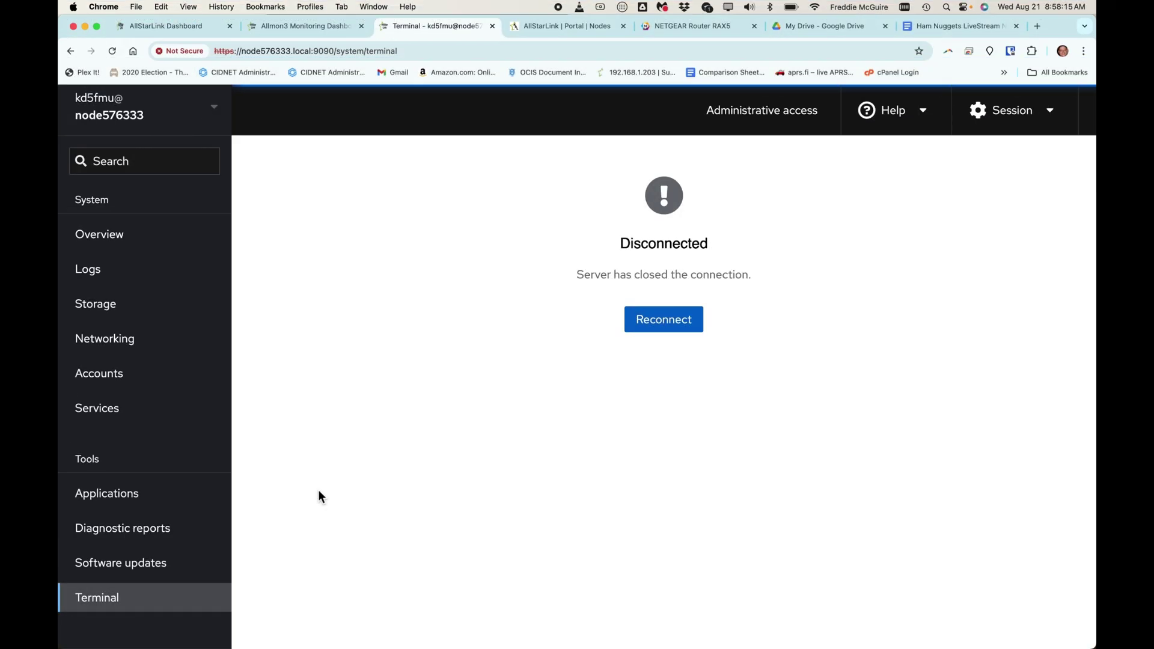
Reconnect and sign back into Cockpit with the node's username and password.
{"action": "left_click", "coordinate": [668, 322]}
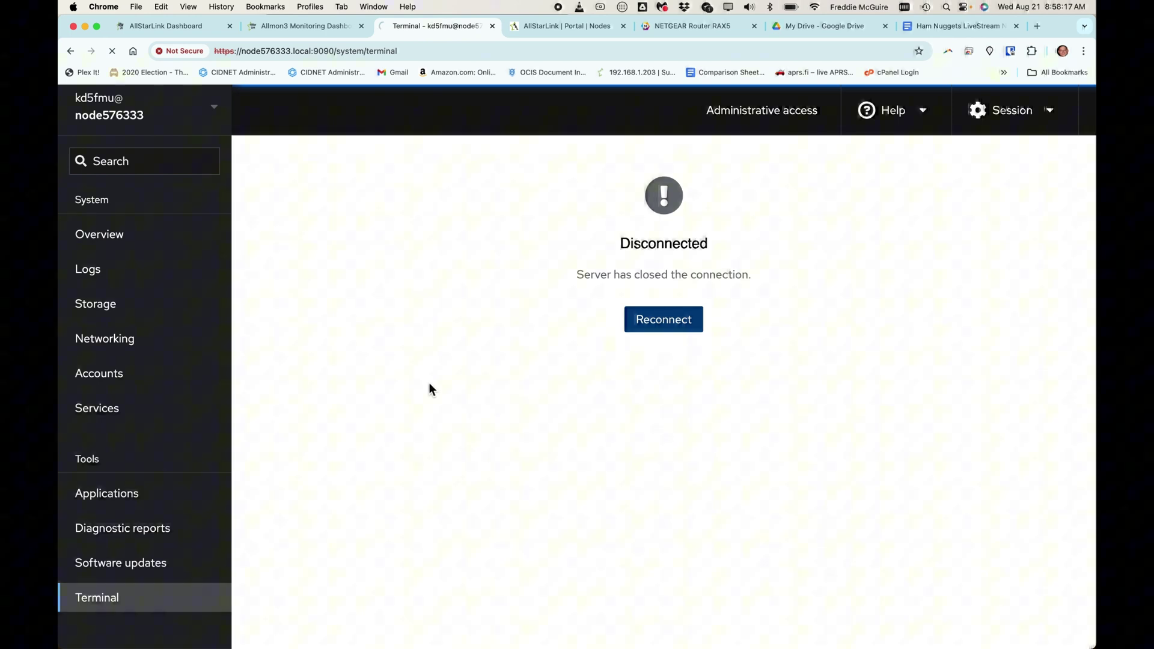
{"action": "type", "text": "k"}
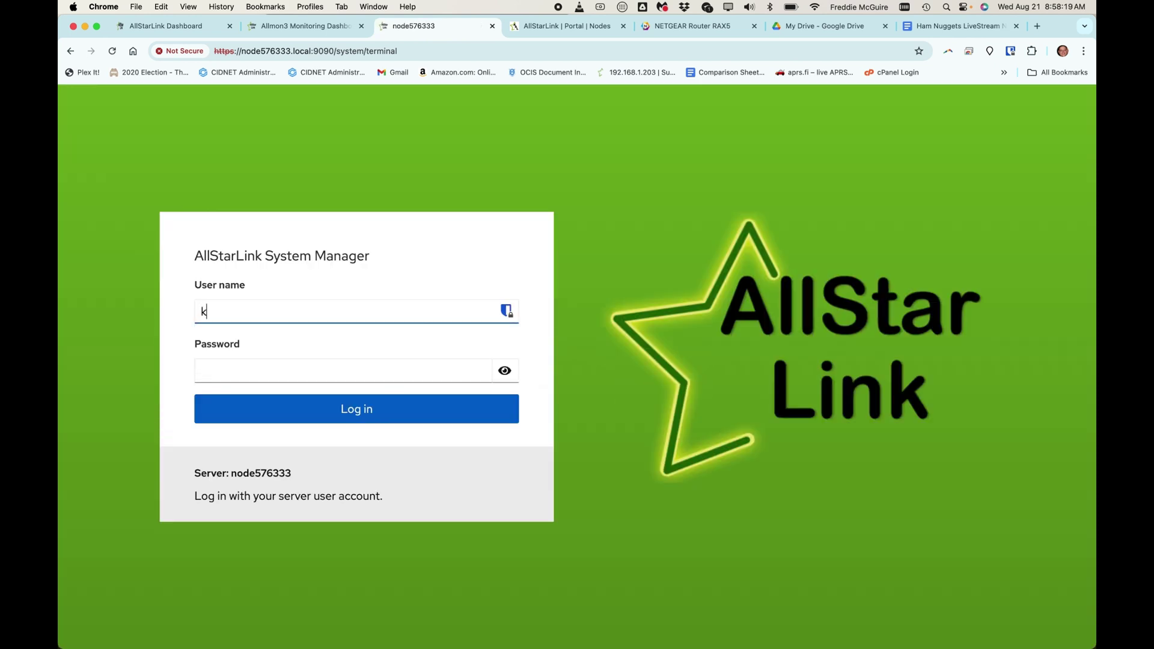
{"action": "type", "text": "d5fmu"}
{"action": "key", "text": "Tab"}
{"action": "type", "text": "••••••••••••"}
{"action": "key", "text": "Return"}
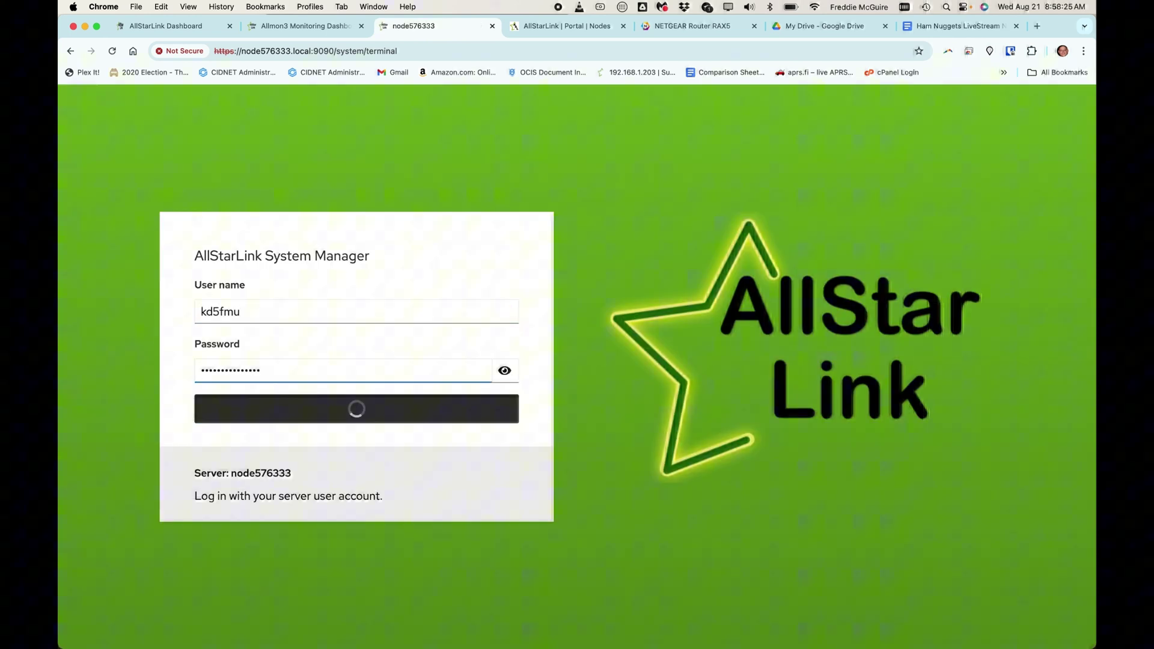
{"action": "left_click", "coordinate": [314, 30]}
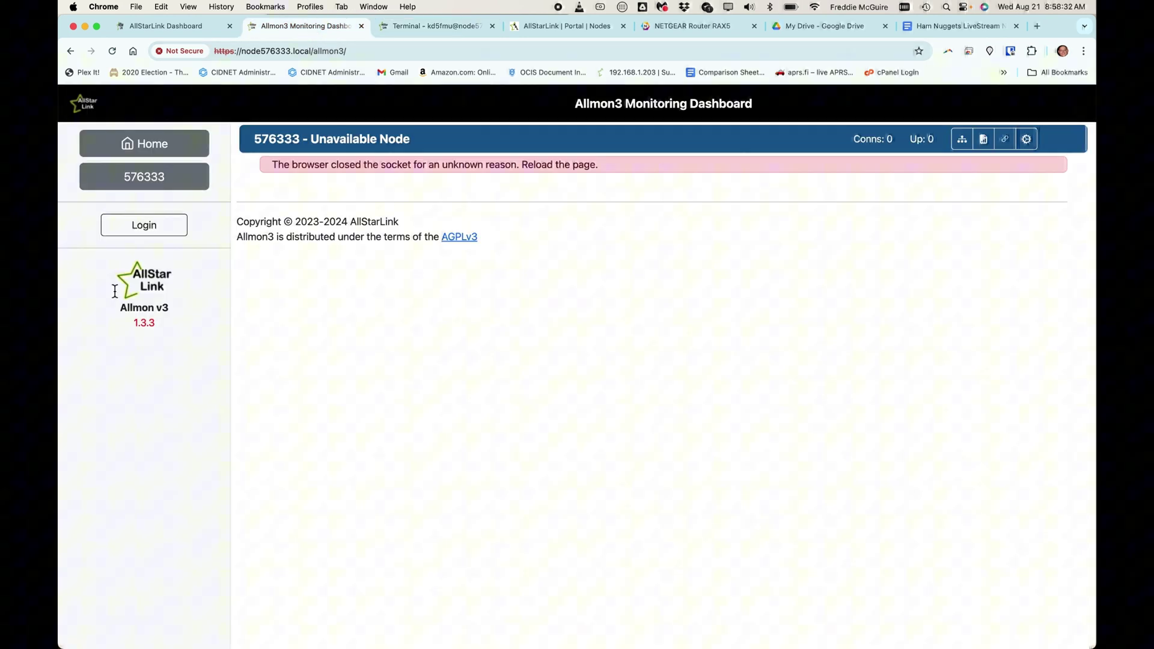
Reload the dashboard to list nodes 576333 and 1883, then sign in with the Allmon3 username and password.
{"action": "left_click", "coordinate": [114, 49]}
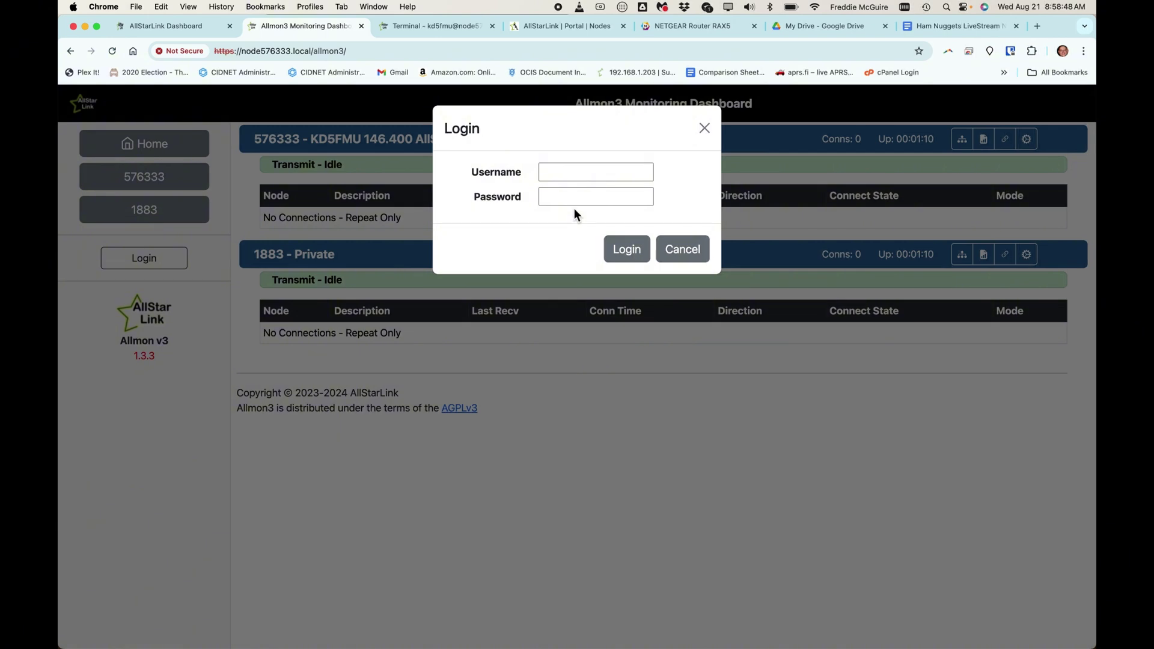
{"action": "left_click", "coordinate": [574, 173]}
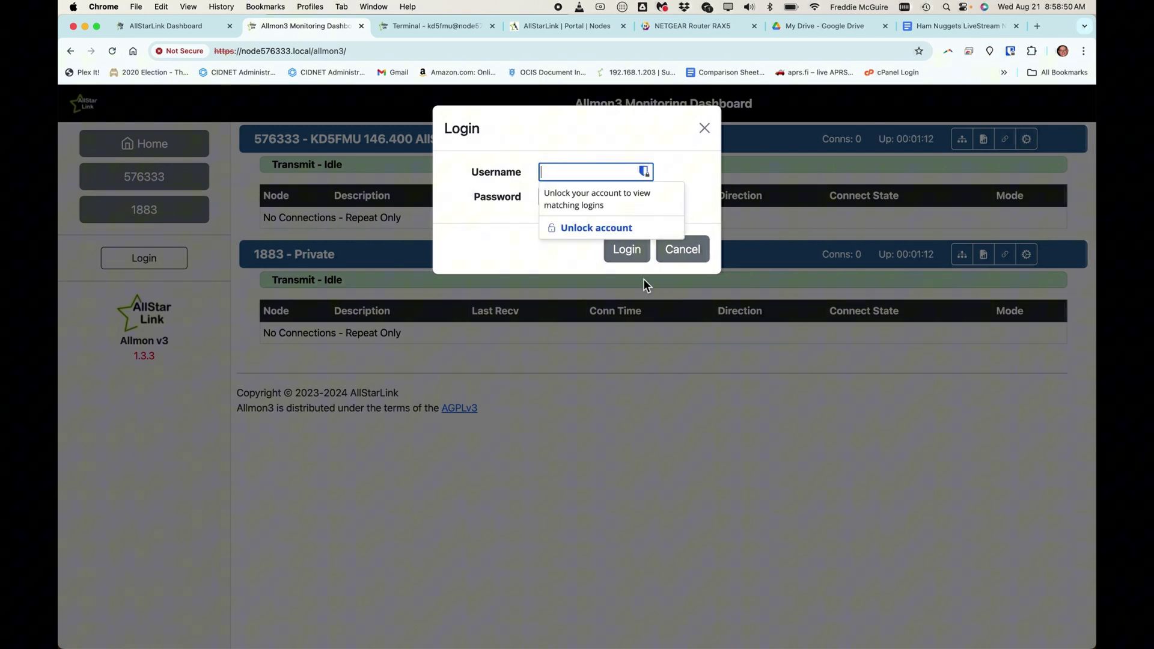
{"action": "type", "text": "allmon"}
{"action": "key", "text": "super+a"}
{"action": "key", "text": "BackSpace"}
{"action": "type", "text": "al"}
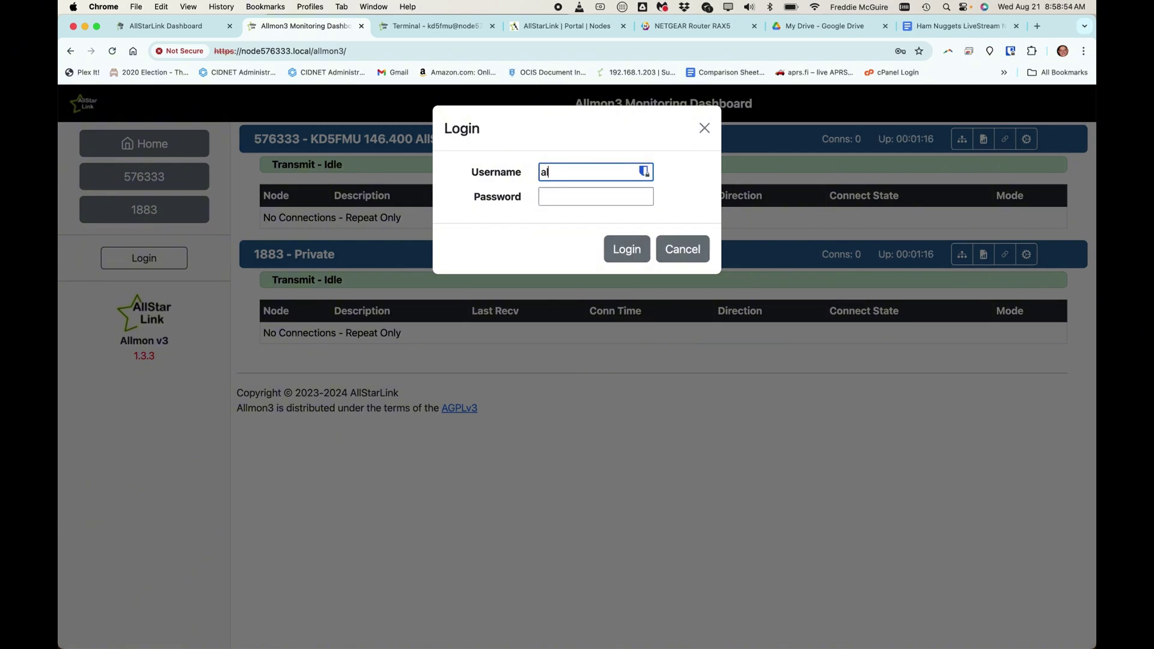
{"action": "type", "text": "lmon3"}
{"action": "key", "text": "Tab"}
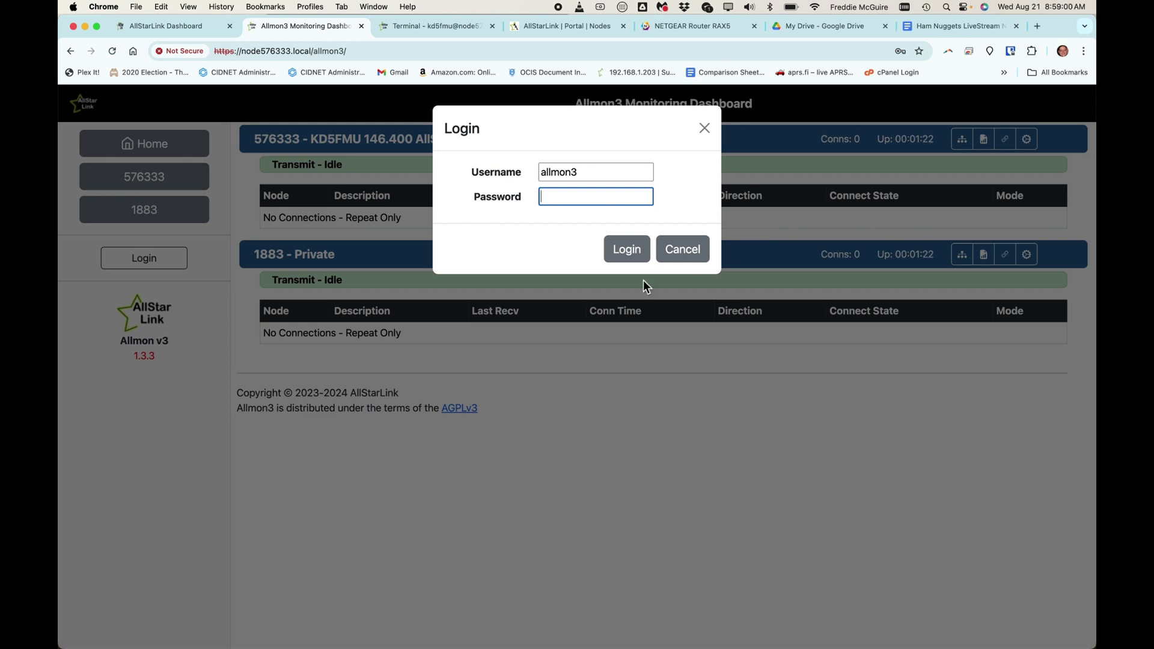
{"action": "type", "text": "••••"}
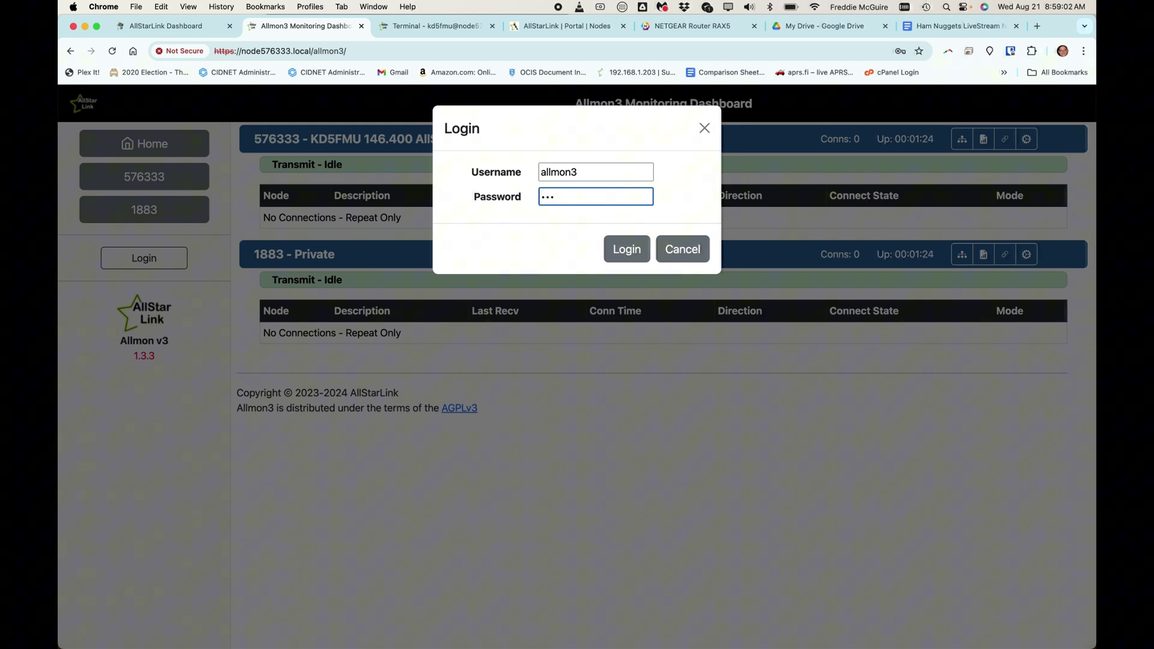
{"action": "key", "text": "BackSpace"}
{"action": "key", "text": "BackSpace"}
{"action": "key", "text": "BackSpace"}
{"action": "type", "text": "*********"}
{"action": "key", "text": "Return"}
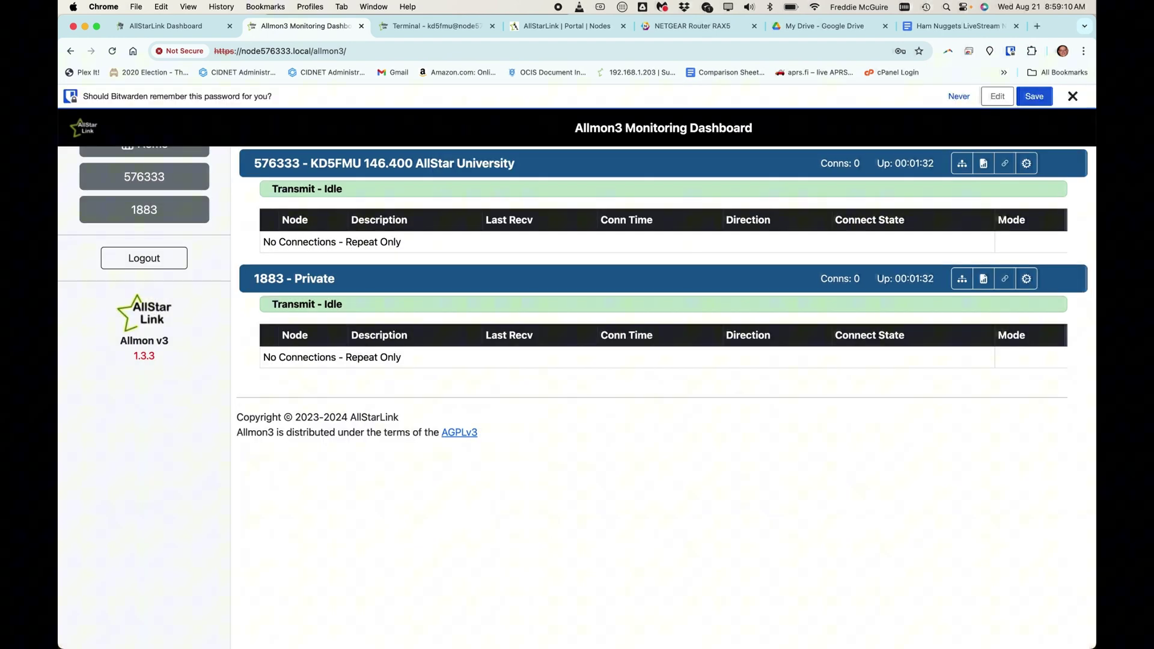
Run the Connect command from node 576333 to node 1883 and close the command dialog.
{"action": "left_click", "coordinate": [1072, 96]}
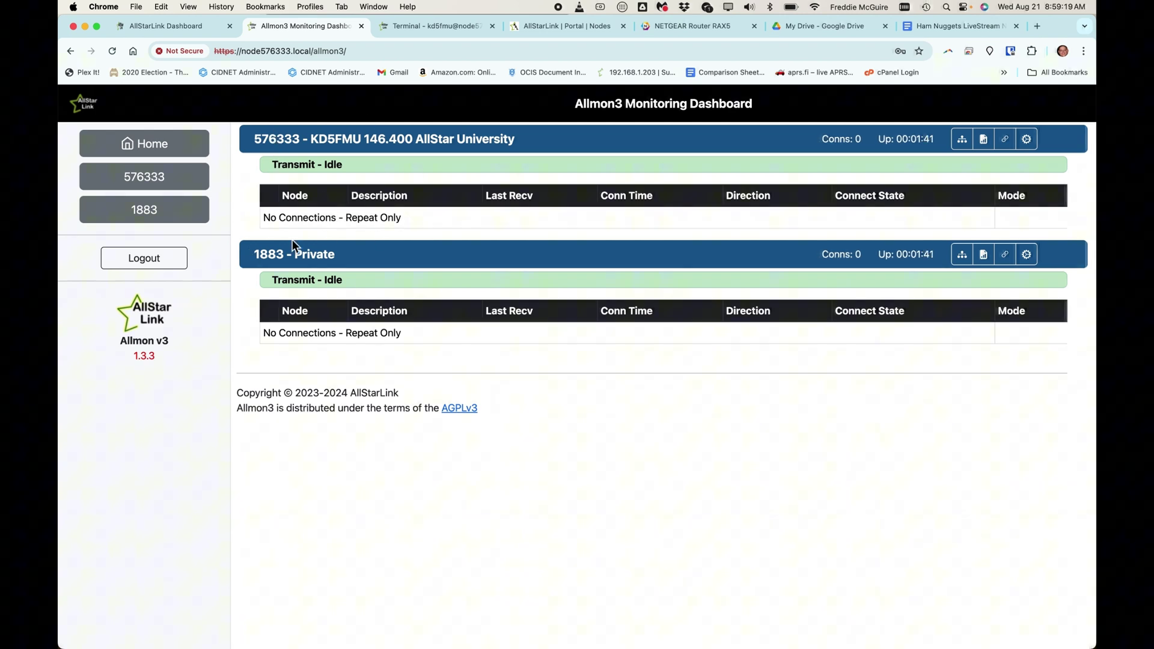
{"action": "left_click", "coordinate": [1004, 139]}
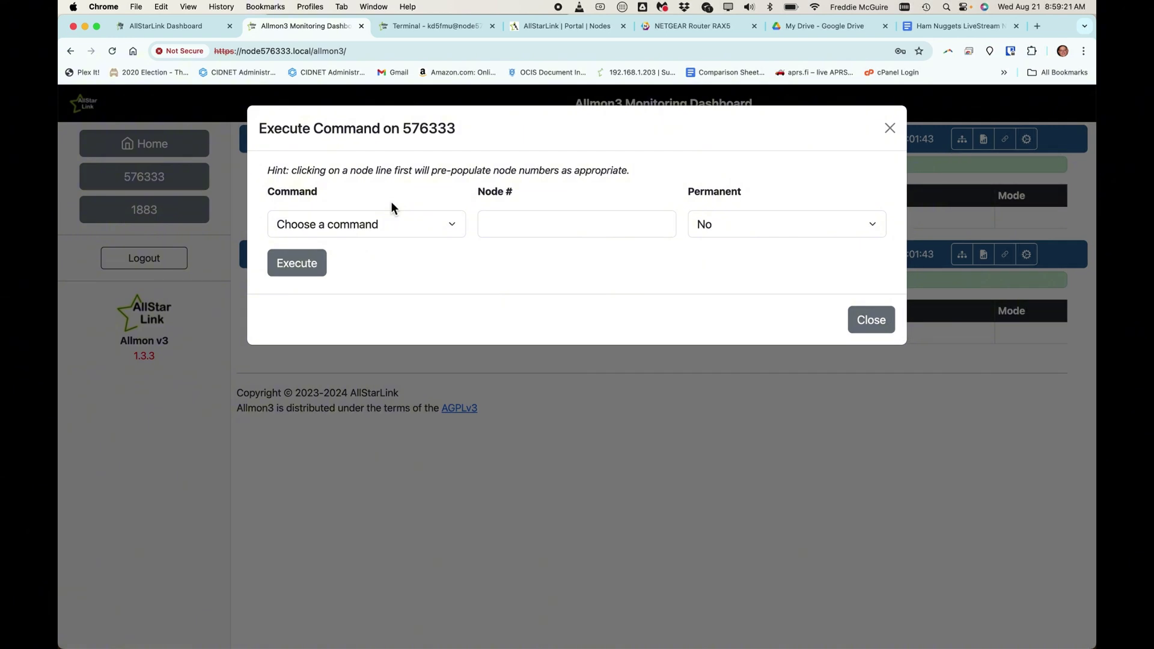
{"action": "left_click", "coordinate": [375, 224]}
{"action": "left_click", "coordinate": [374, 243]}
{"action": "left_click", "coordinate": [510, 231]}
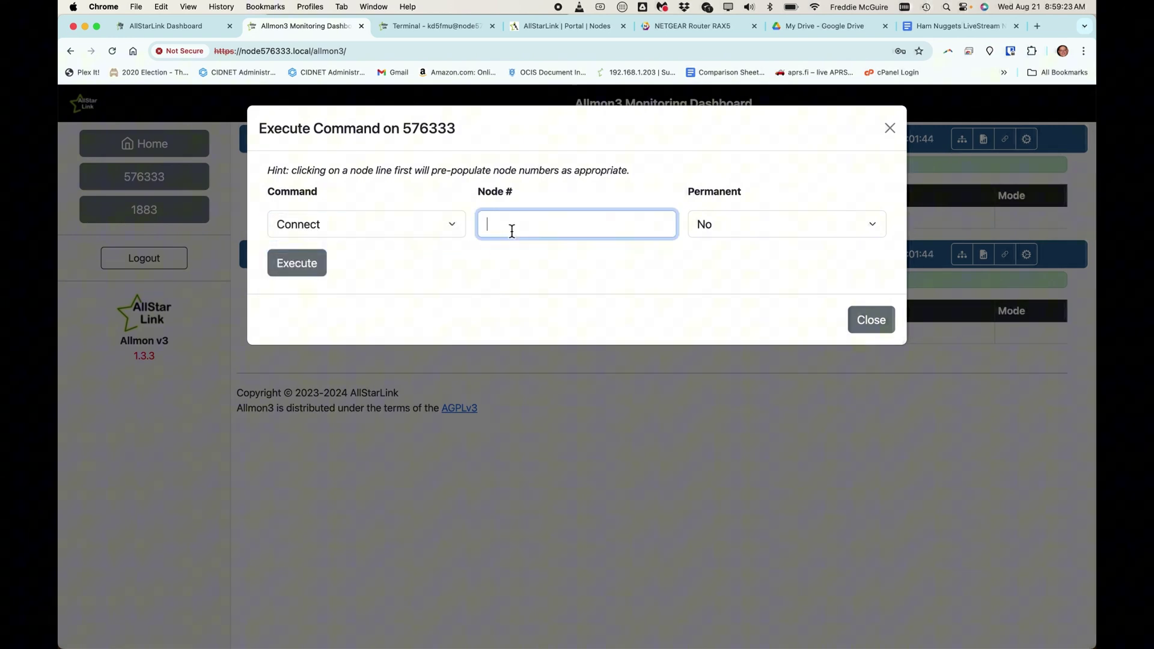
{"action": "type", "text": "1883"}
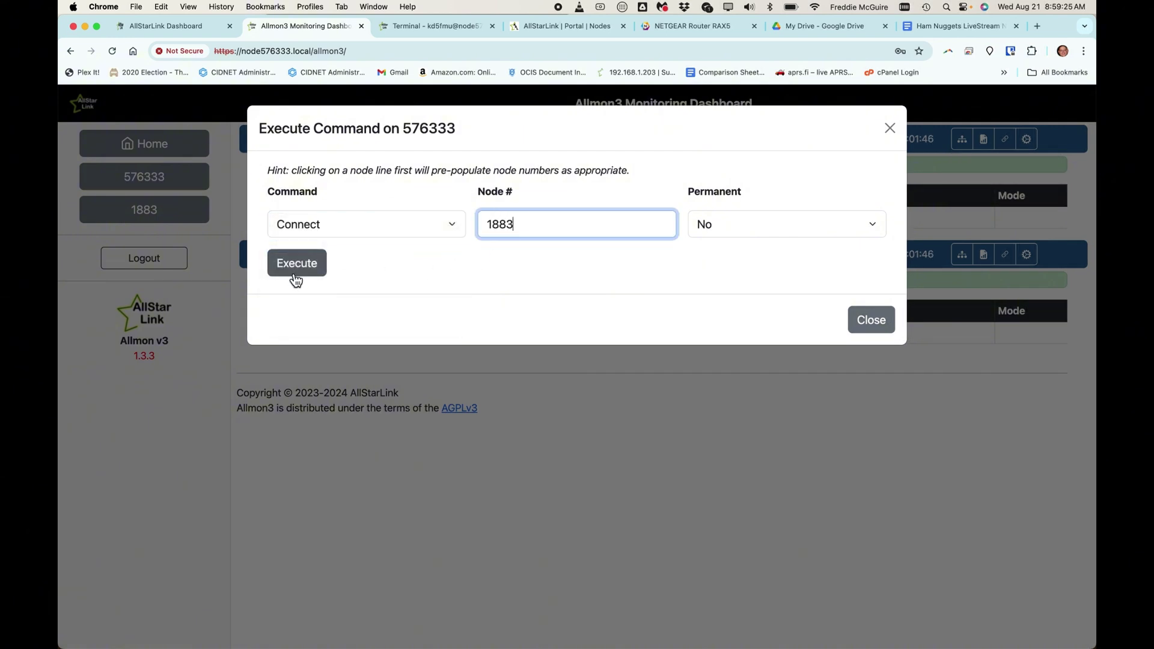
{"action": "left_click", "coordinate": [296, 268]}
{"action": "left_click", "coordinate": [871, 433]}
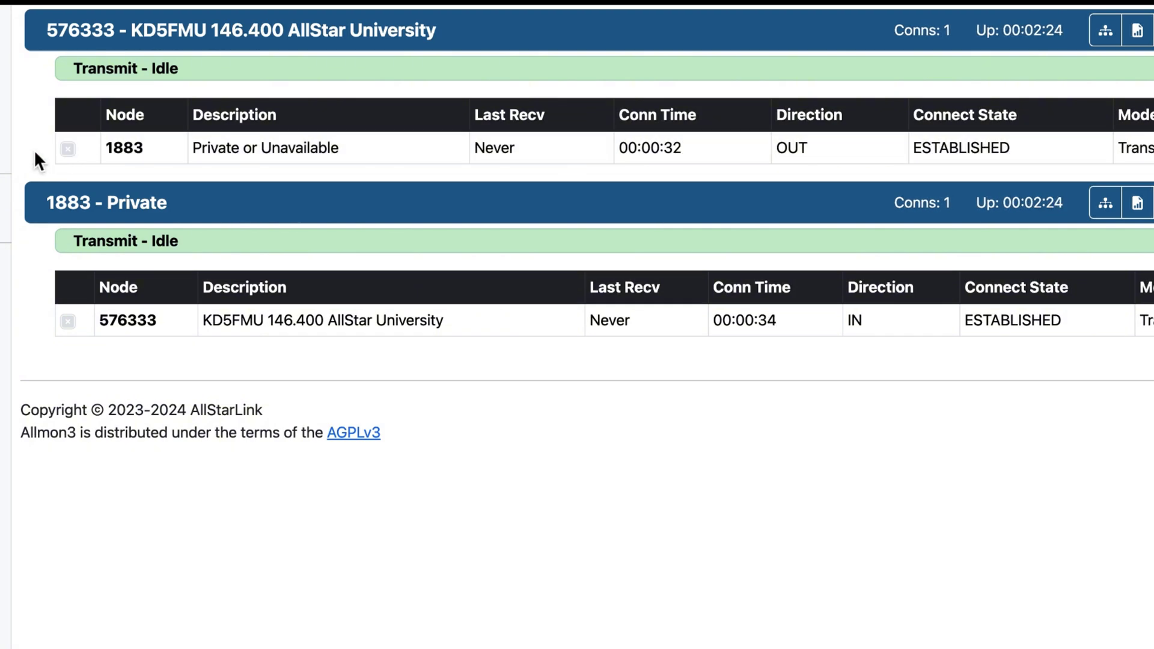
Execute Disconnect for node 1883 from node 576333's row and close the dialog.
{"action": "left_click", "coordinate": [67, 150]}
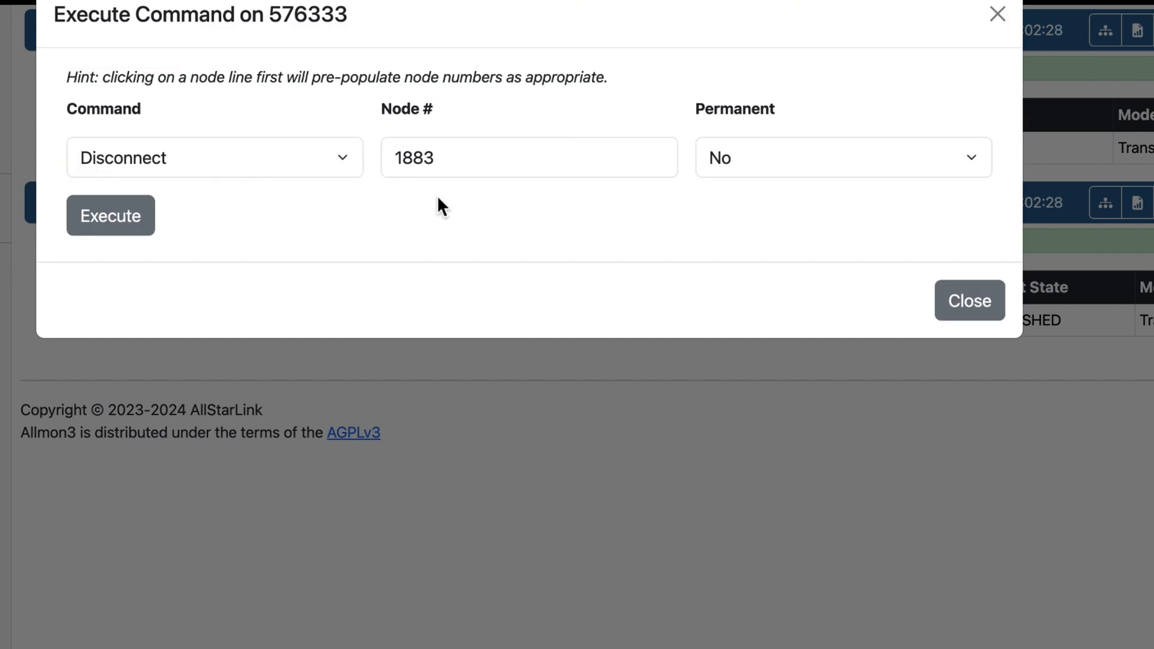
{"action": "left_click", "coordinate": [118, 228]}
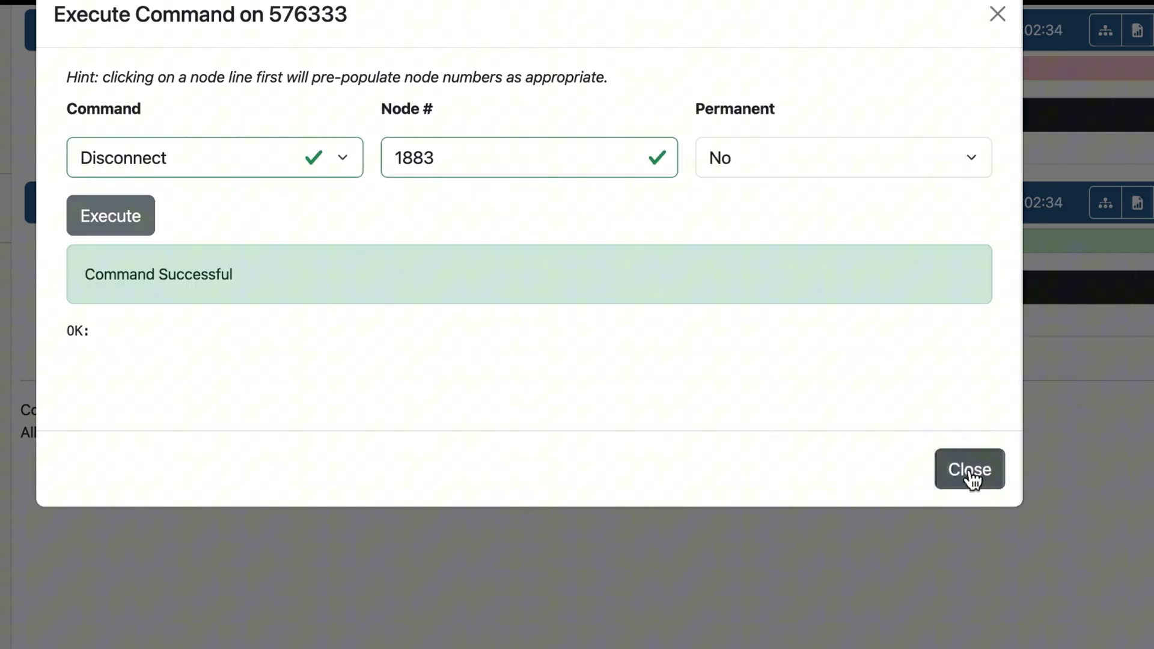
{"action": "left_click", "coordinate": [968, 470]}
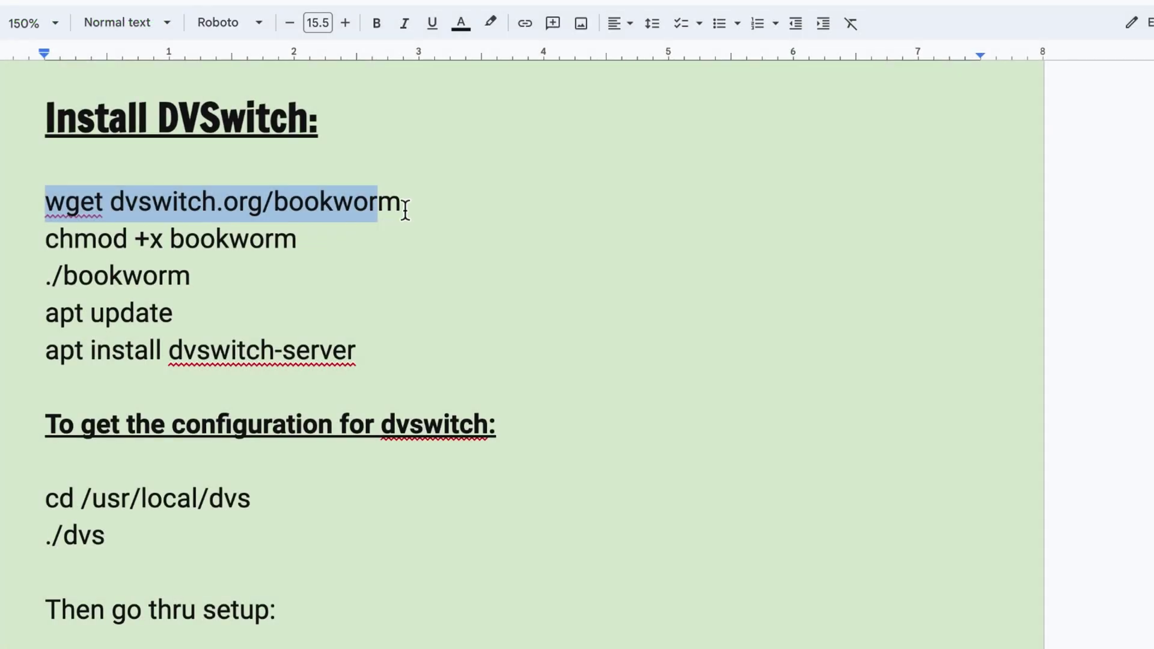
Copy the wget command line for the bookworm script from the notes.
{"action": "left_click", "coordinate": [412, 206]}
{"action": "left_click_drag", "start_coordinate": [412, 206], "coordinate": [63, 201]}
{"action": "right_click", "coordinate": [66, 204]}
{"action": "left_click", "coordinate": [132, 250]}
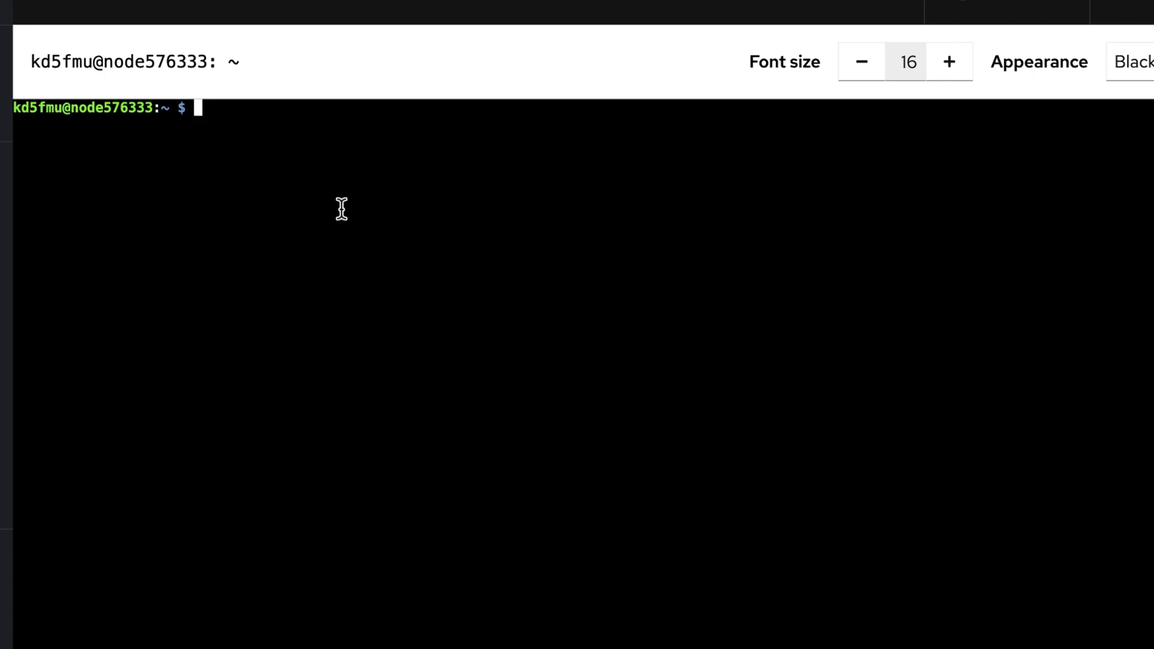
Switch to root with sudo su - and download the bookworm script with the pasted wget command.
{"action": "type", "text": "sudo"}
{"action": "key", "text": "BackSpace"}
{"action": "key", "text": "BackSpace"}
{"action": "key", "text": "BackSpace"}
{"action": "key", "text": "BackSpace"}
{"action": "type", "text": "sudo su -"}
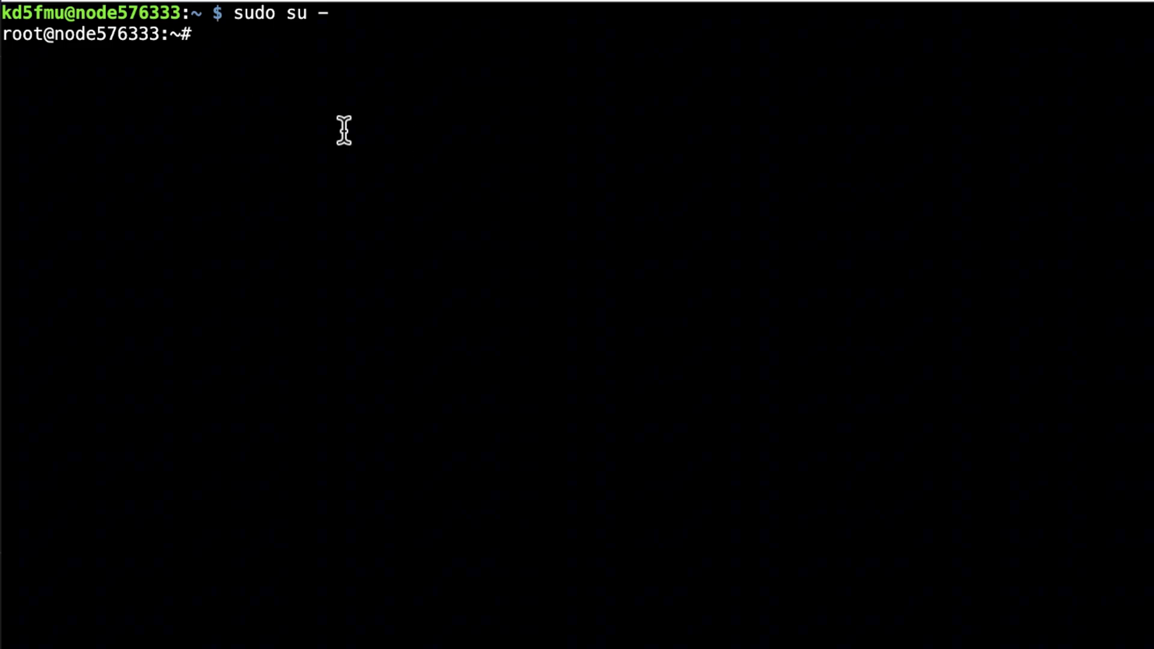
{"action": "key", "text": "super+v"}
{"action": "key", "text": "Return"}
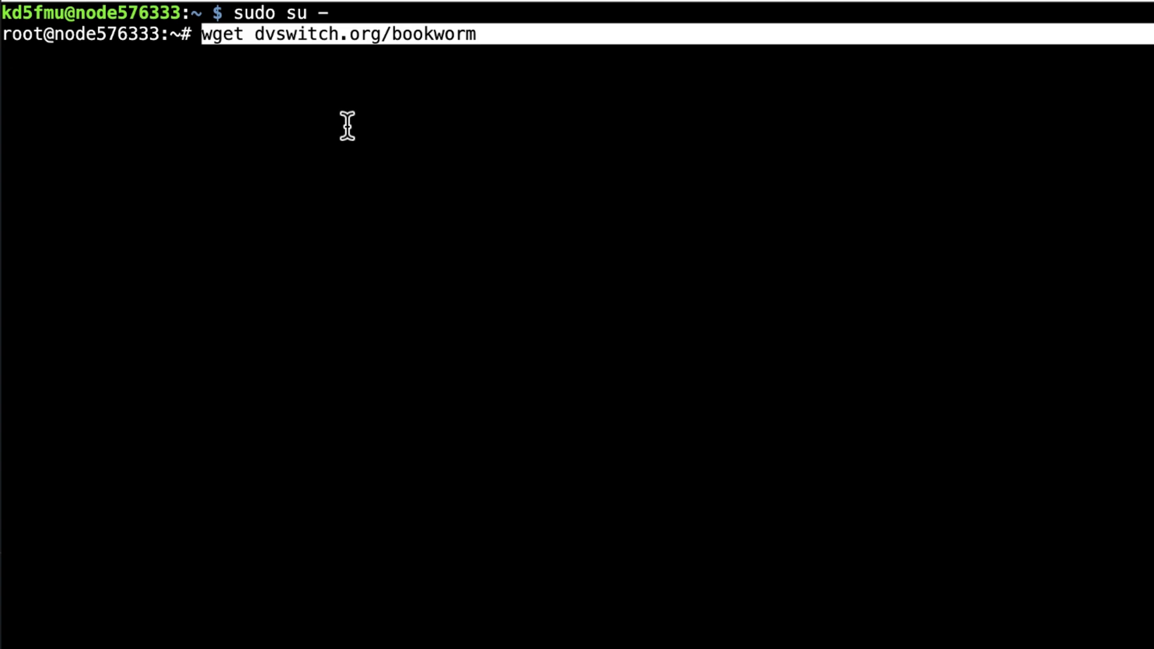
{"action": "key", "text": "BackSpace"}
{"action": "key", "text": "Return"}
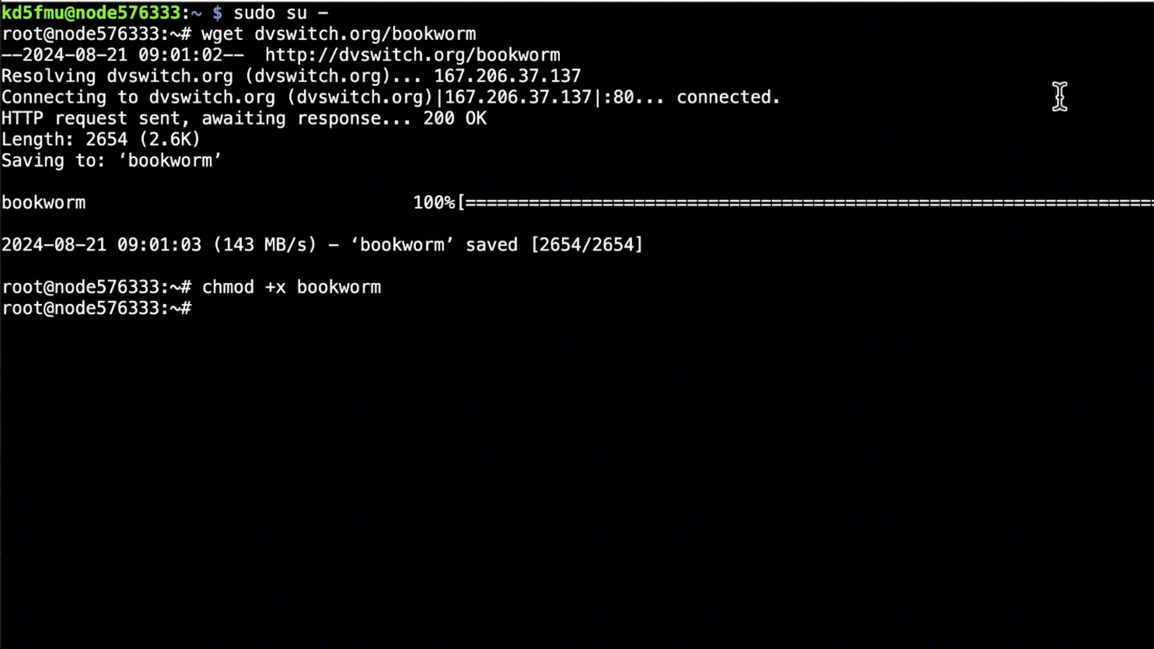
Run ./bookworm to install the DVSwitch repositories, then run apt update.
{"action": "type", "text": "./bookworm"}
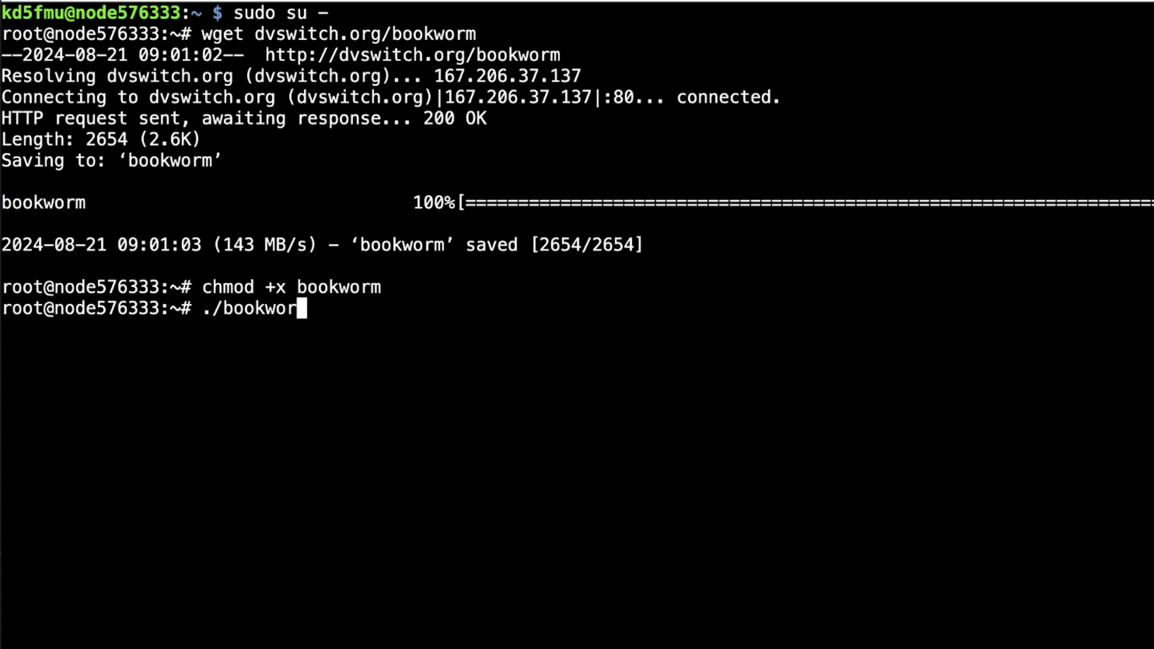
{"action": "key", "text": "Return"}
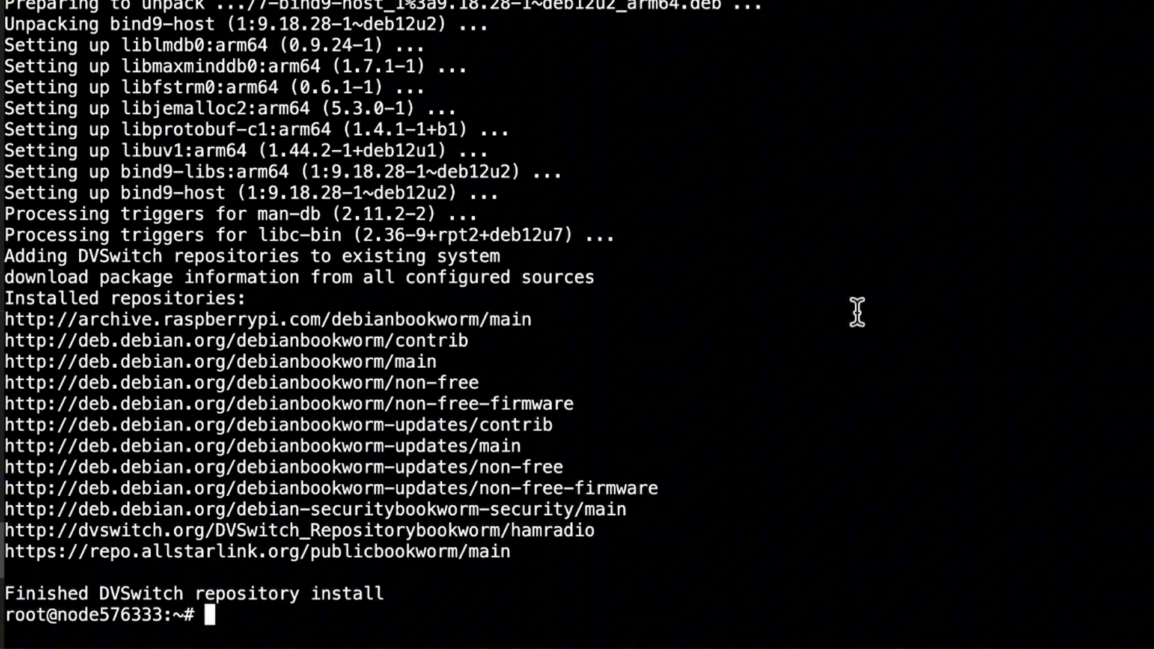
{"action": "type", "text": "apt "}
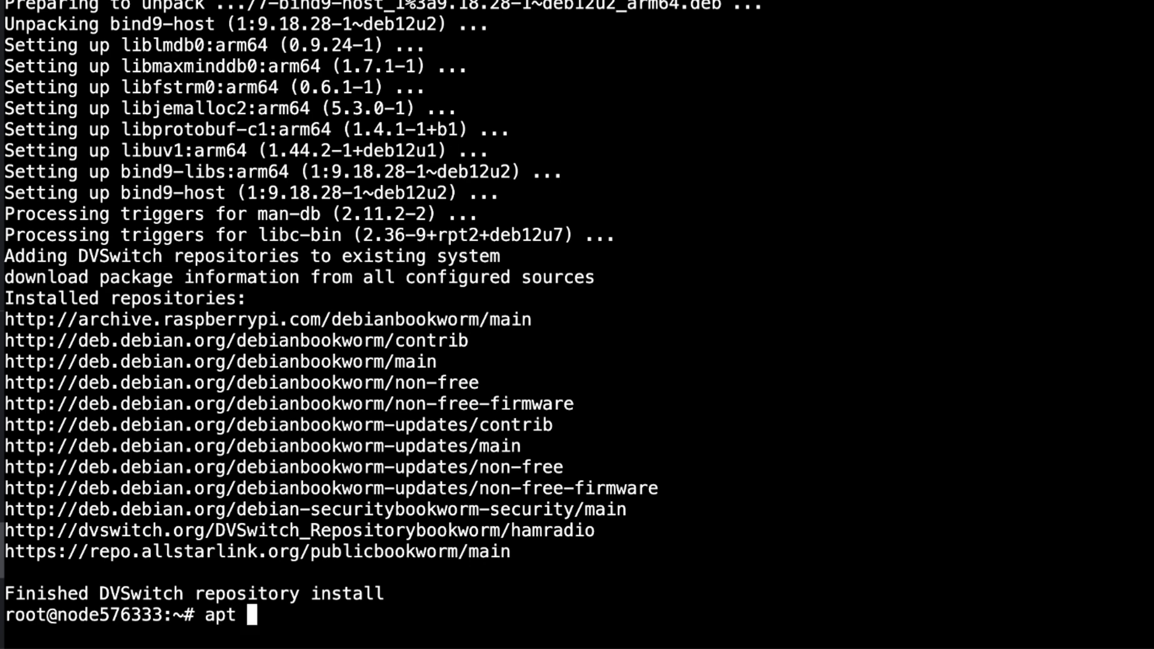
{"action": "type", "text": "update"}
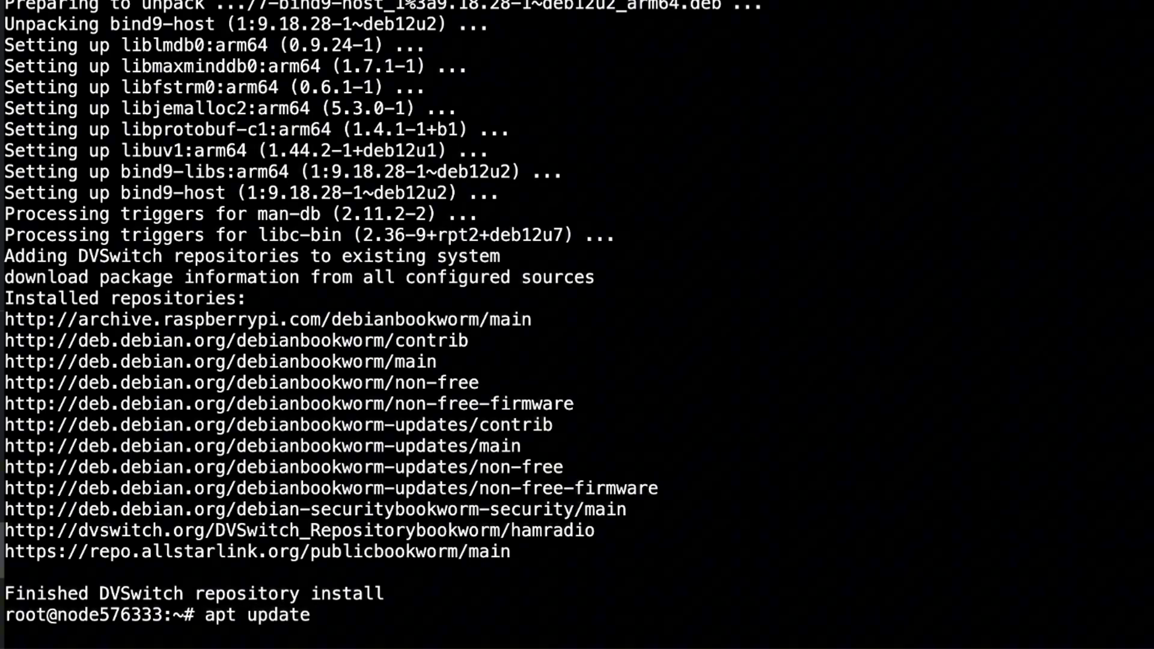
{"action": "key", "text": "Return"}
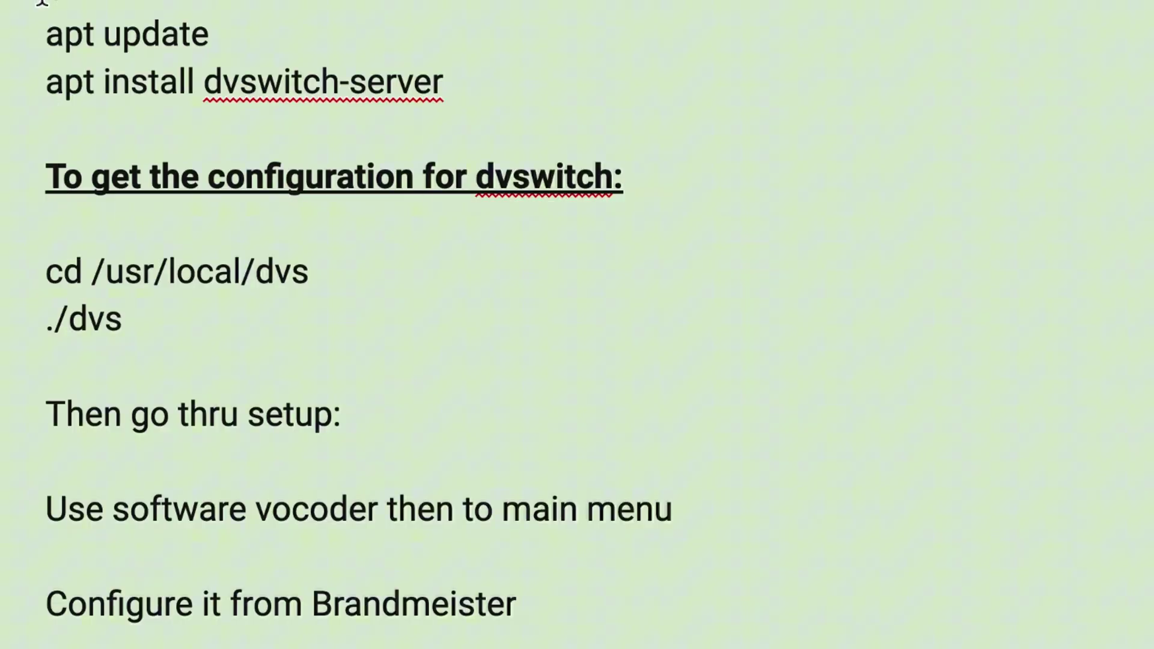
Copy the 'apt install dvswitch-server' line from the install notes.
{"action": "mouse_move", "coordinate": [47, 95]}
{"action": "left_mouse_down"}
{"action": "mouse_move", "coordinate": [455, 88]}
{"action": "mouse_move", "coordinate": [40, 90]}
{"action": "left_mouse_up"}
{"action": "left_click", "coordinate": [448, 90]}
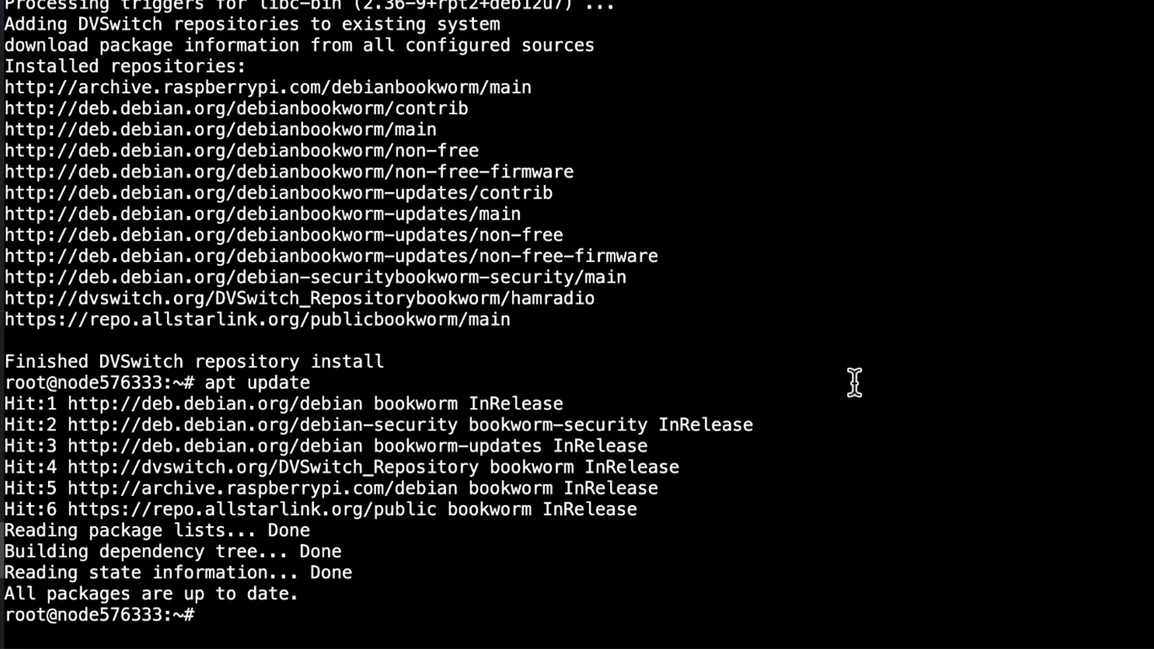
{"action": "key", "text": "super+v"}
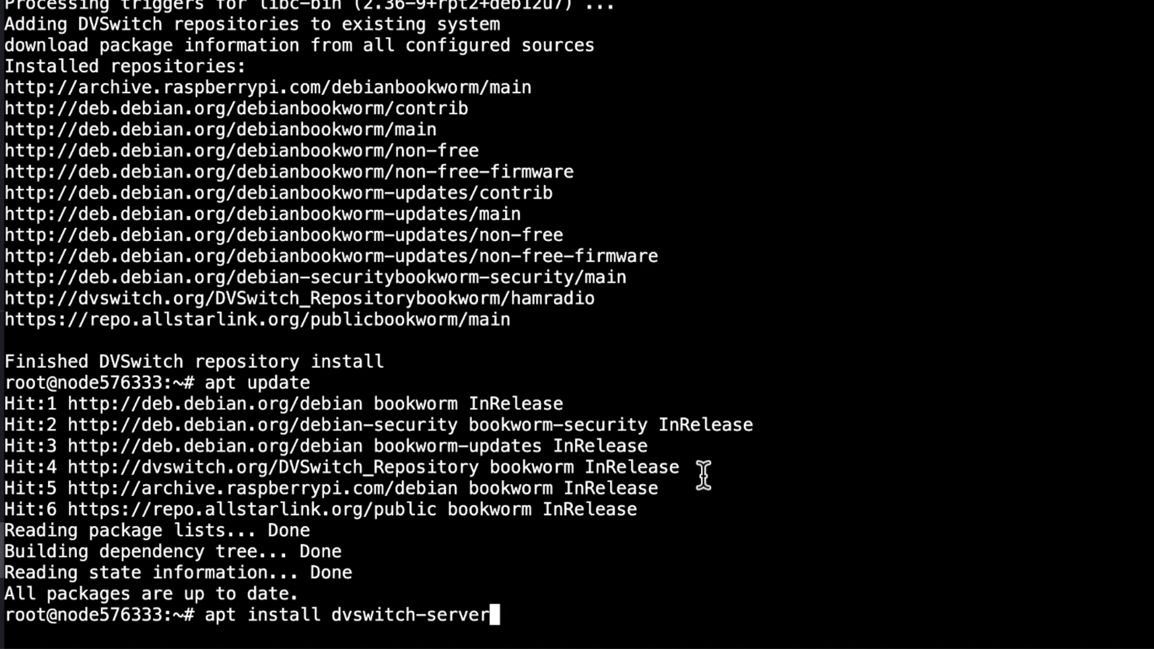
Install dvswitch-server, answering Y to add the 60 new packages.
{"action": "key", "text": "Return"}
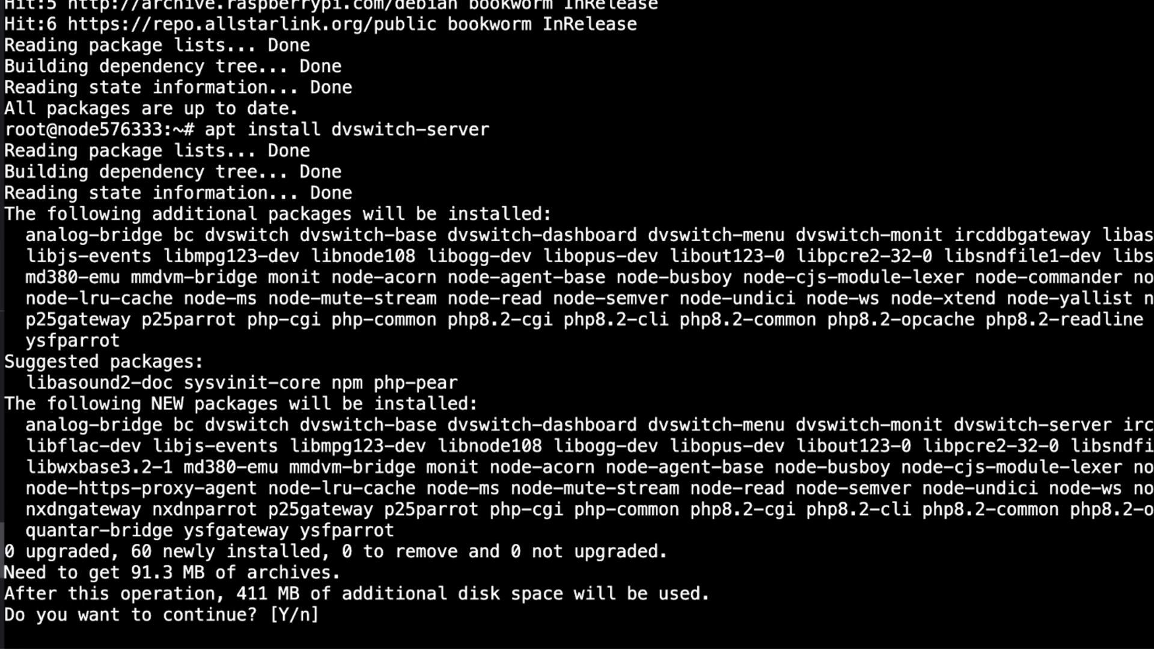
{"action": "type", "text": "Y"}
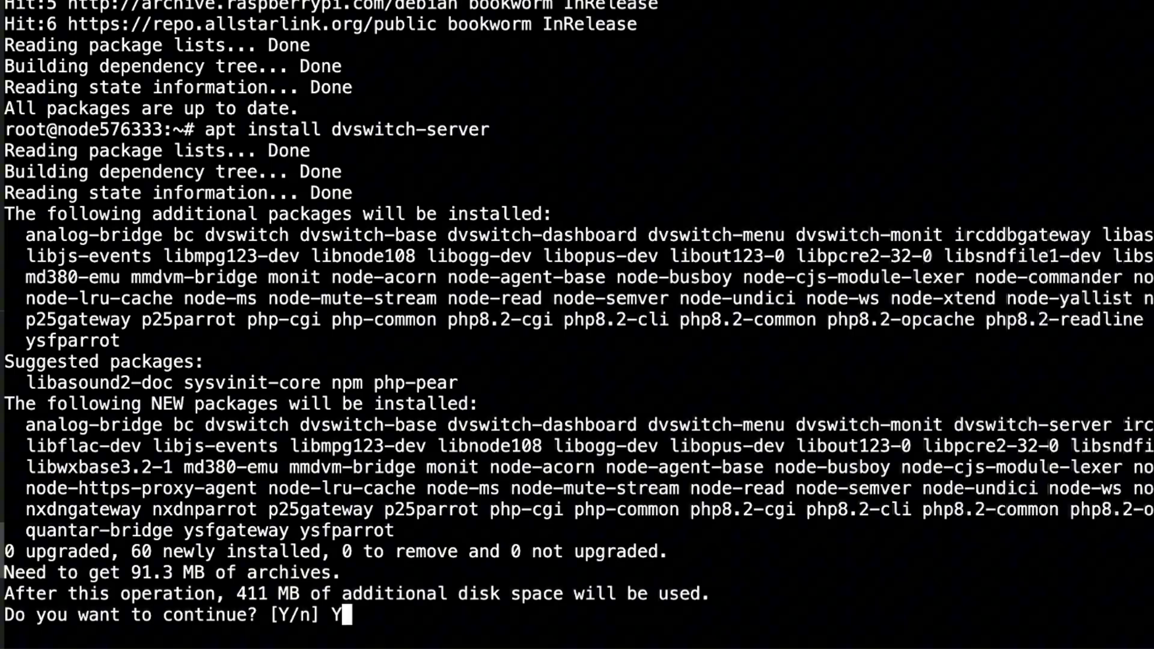
{"action": "key", "text": "Return"}
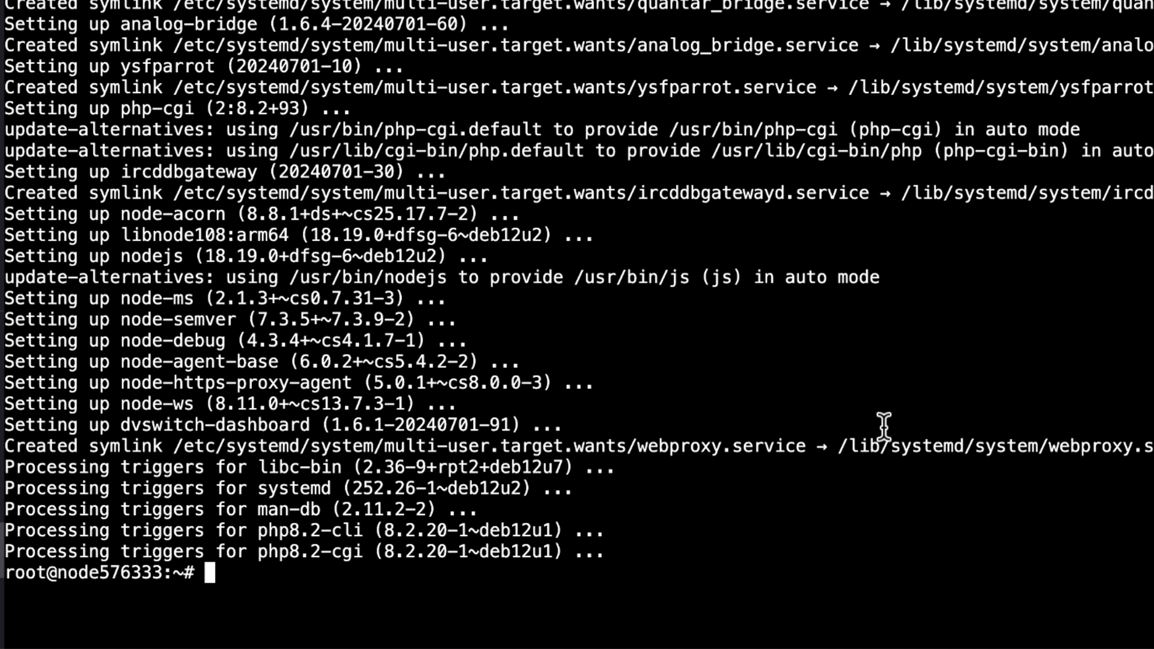
Reboot the node with the reboot command.
{"action": "type", "text": "sudo"}
{"action": "key", "text": "BackSpace"}
{"action": "key", "text": "BackSpace"}
{"action": "key", "text": "BackSpace"}
{"action": "key", "text": "BackSpace"}
{"action": "key", "text": "BackSpace"}
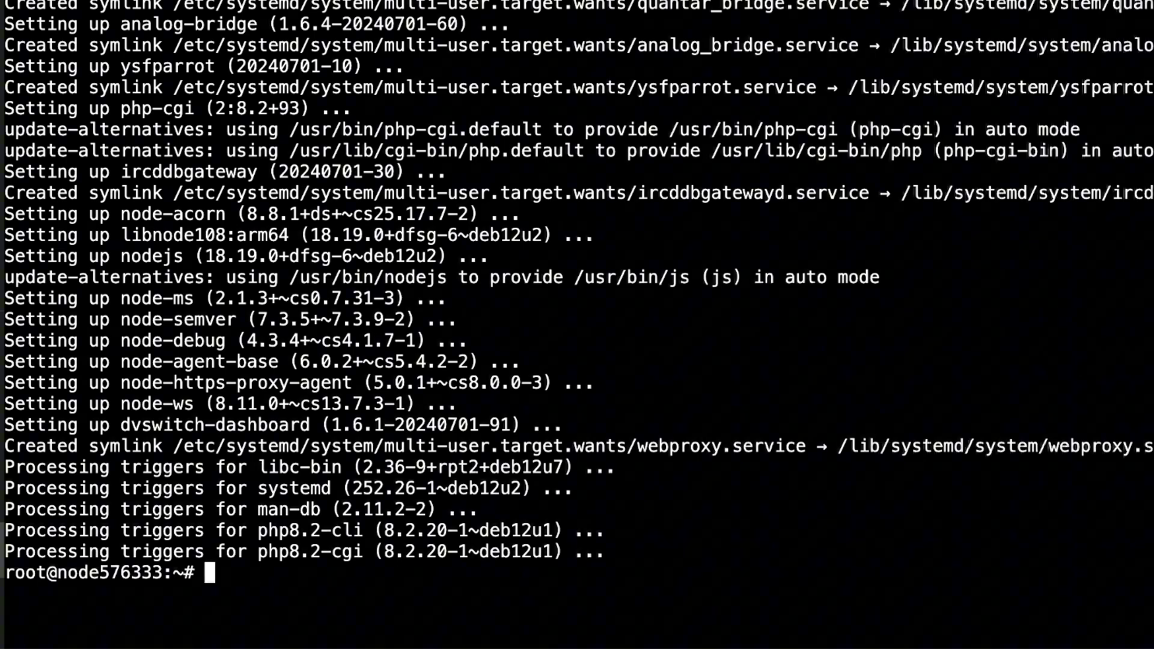
{"action": "type", "text": "reboot"}
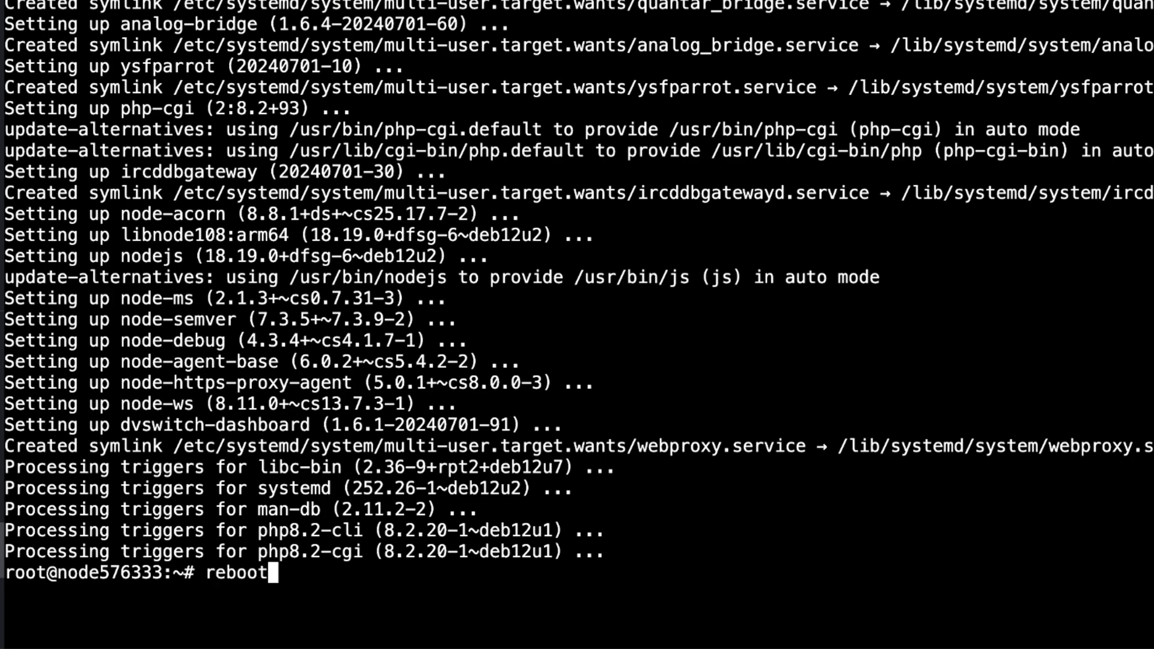
{"action": "key", "text": "Return"}
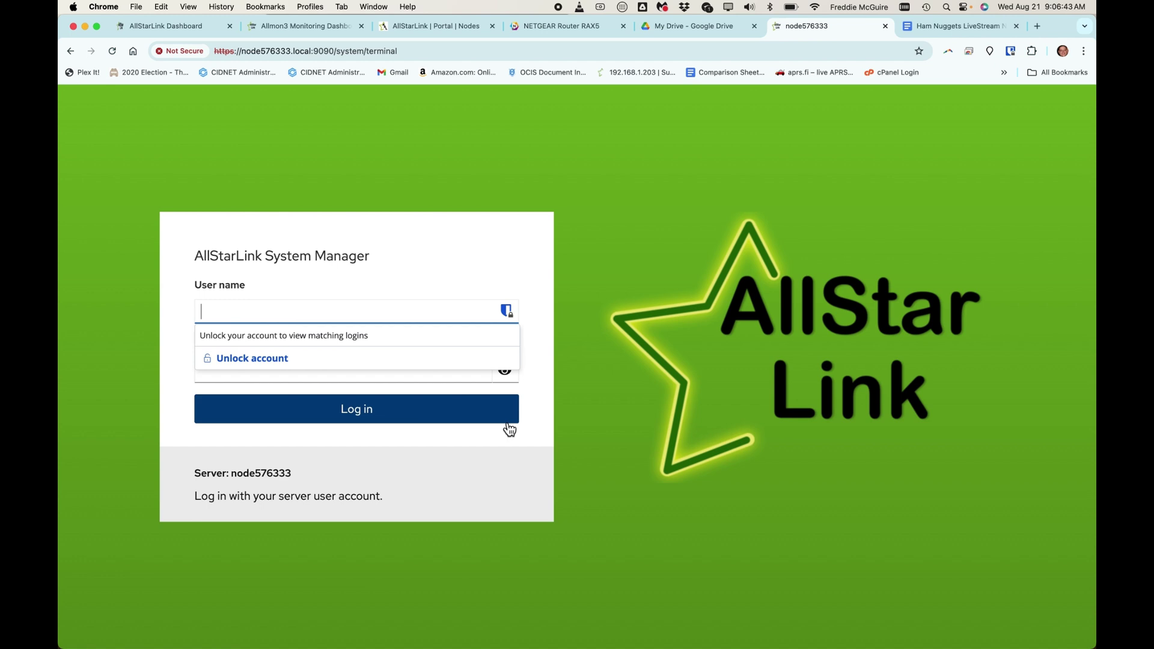
Log back into the AllStarLink System Manager with the node's username and password.
{"action": "type", "text": "kd"}
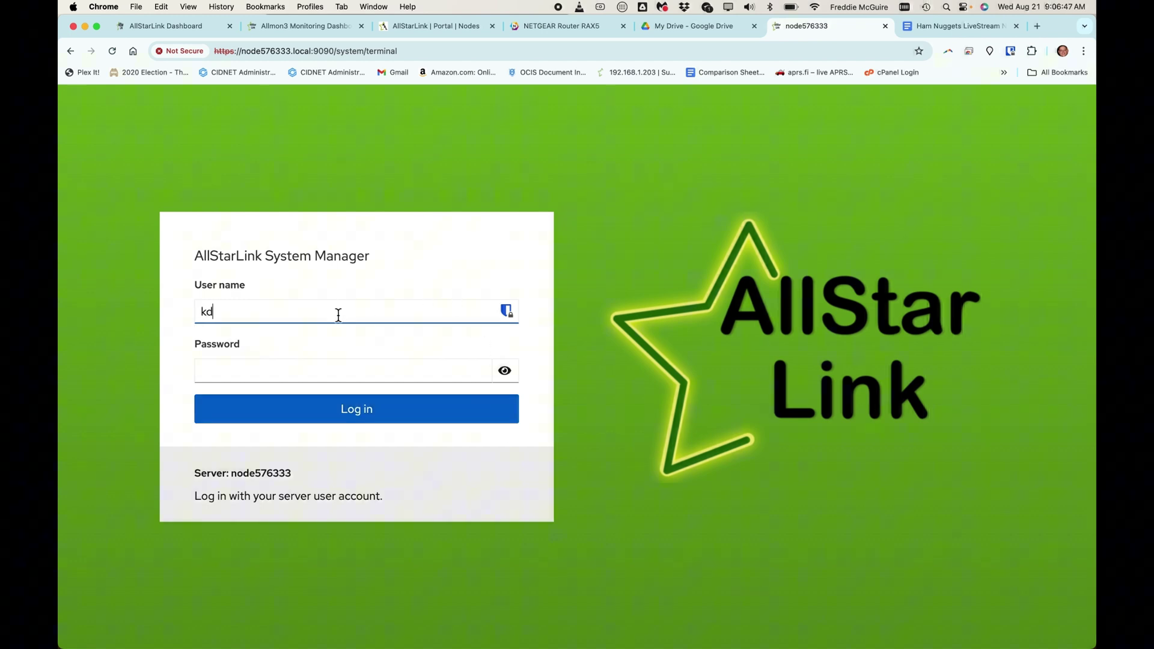
{"action": "type", "text": "5fmu"}
{"action": "key", "text": "Tab"}
{"action": "type", "text": "*********"}
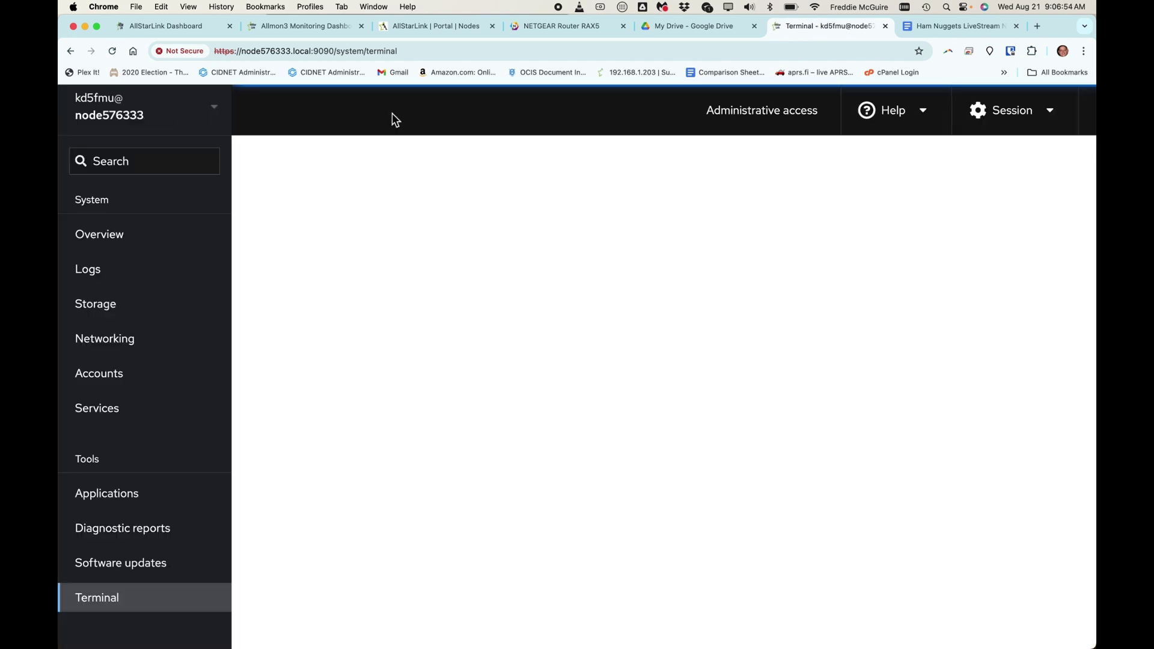
{"action": "key", "text": "Return"}
Change to /usr/local/dvs, list its scripts, and type sudo ./dvs at the prompt.
{"action": "left_click", "coordinate": [441, 307]}
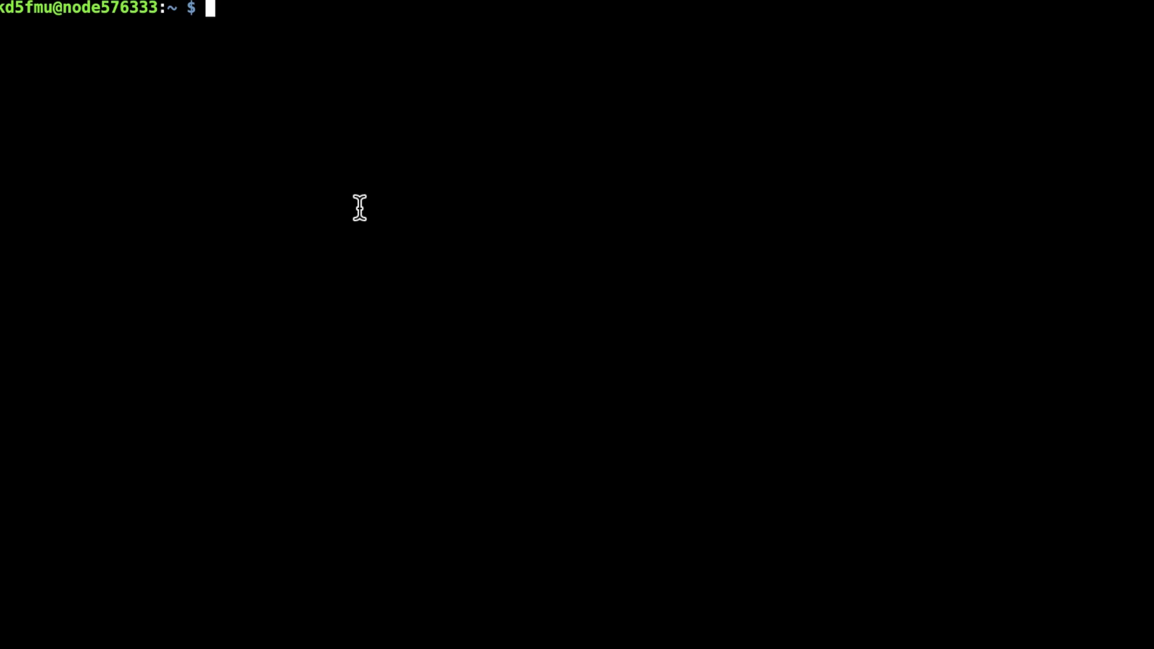
{"action": "type", "text": "cd /usr.local"}
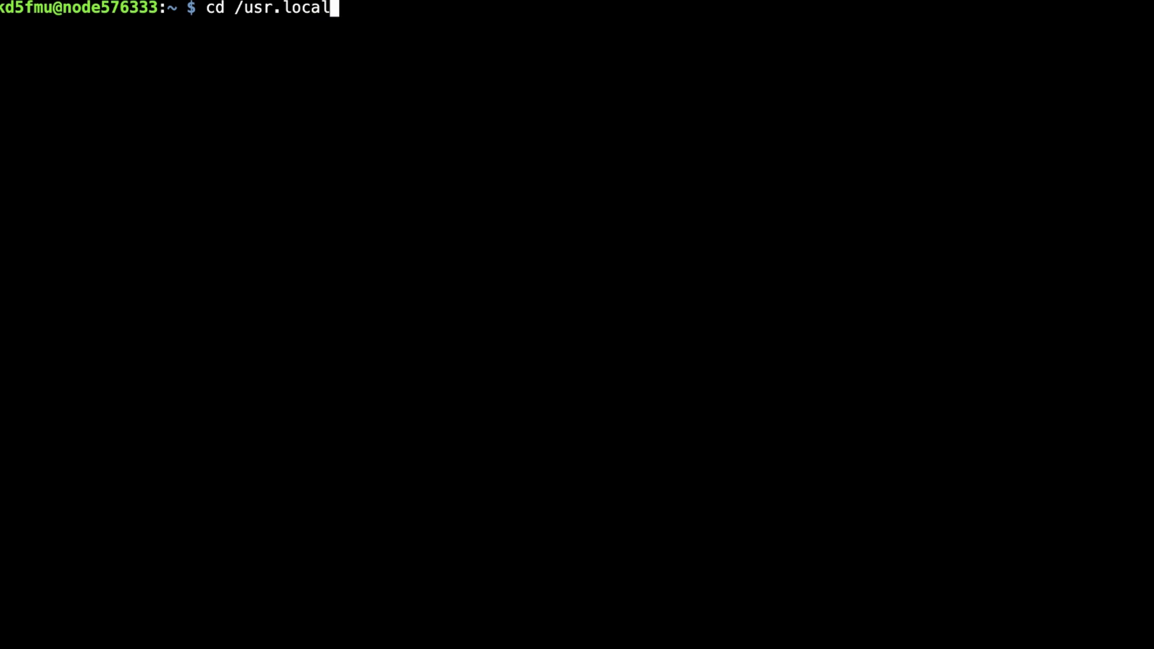
{"action": "key", "text": "BackSpace"}
{"action": "key", "text": "BackSpace"}
{"action": "key", "text": "BackSpace"}
{"action": "key", "text": "BackSpace"}
{"action": "key", "text": "BackSpace"}
{"action": "key", "text": "BackSpace"}
{"action": "type", "text": "/local/dvs"}
{"action": "key", "text": "Return"}
{"action": "type", "text": "ls"}
{"action": "key", "text": "Return"}
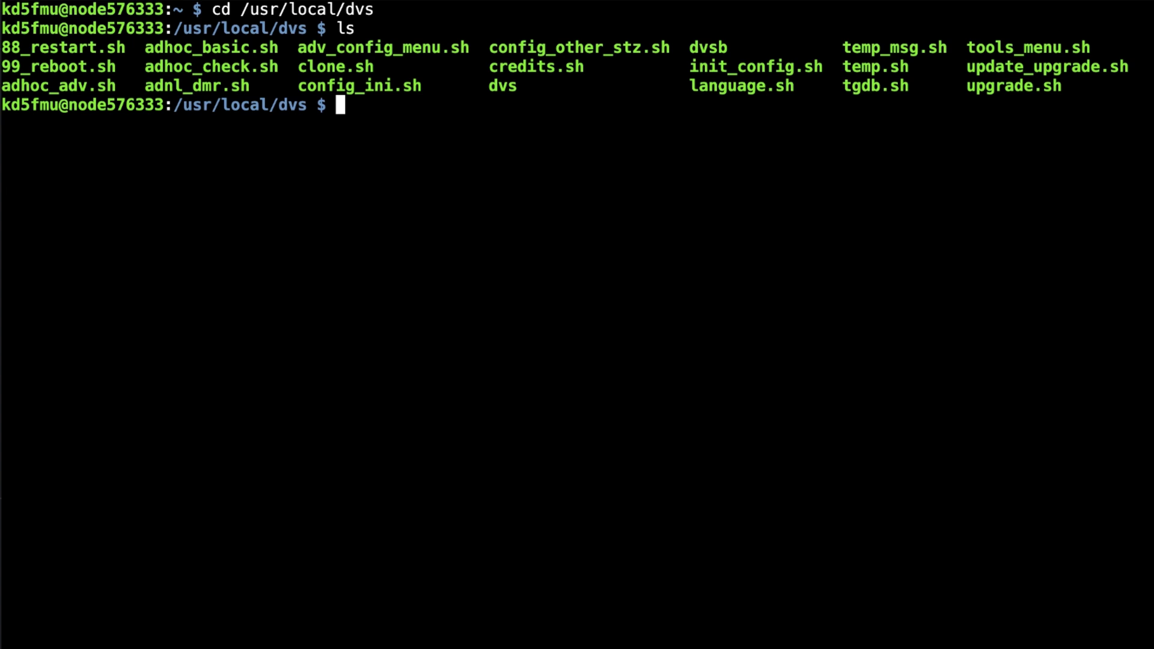
{"action": "type", "text": "sudo ."}
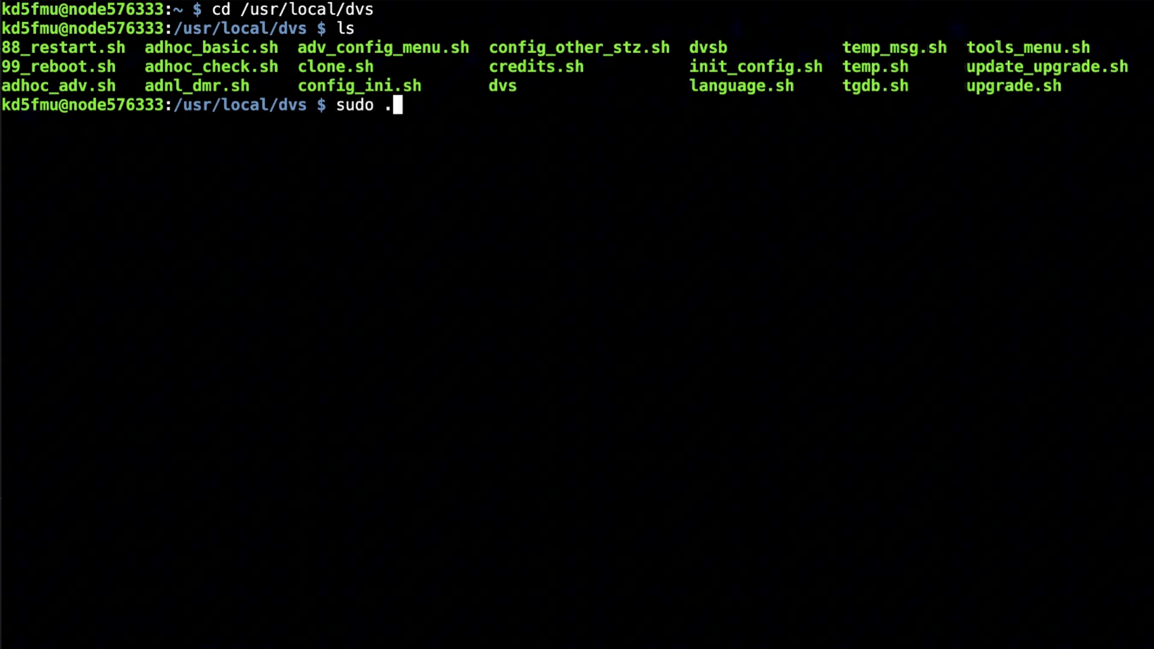
{"action": "type", "text": "/"}
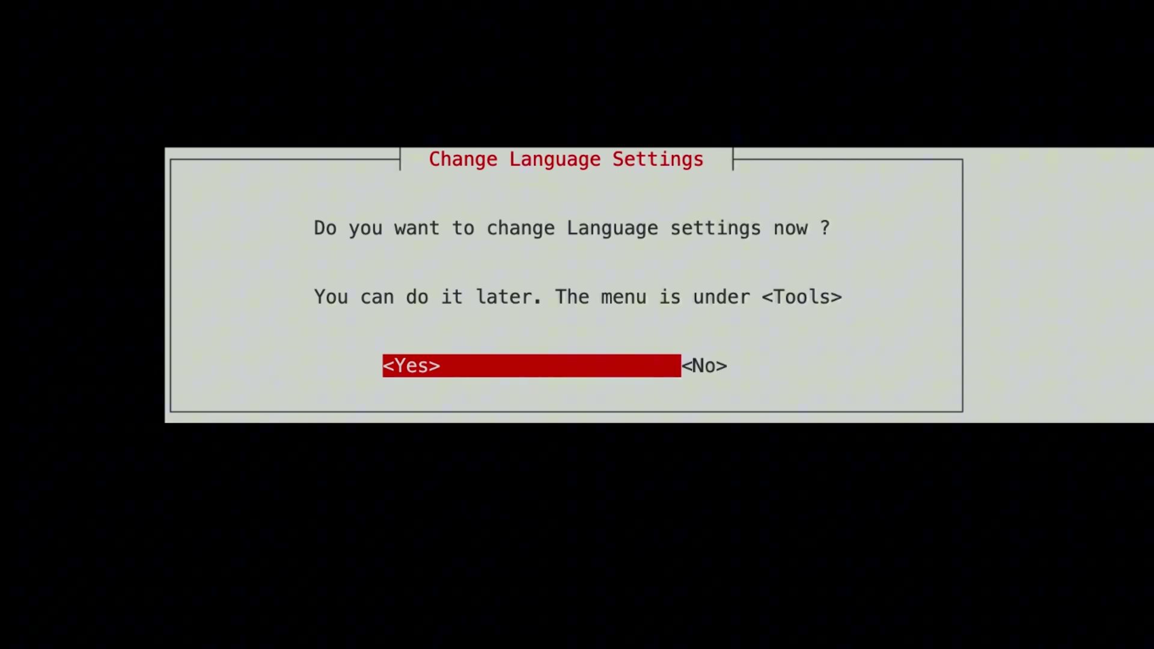
Run dvs, keep English as the menu language, and choose 01 Initial Configuration.
{"action": "key", "text": "Return"}
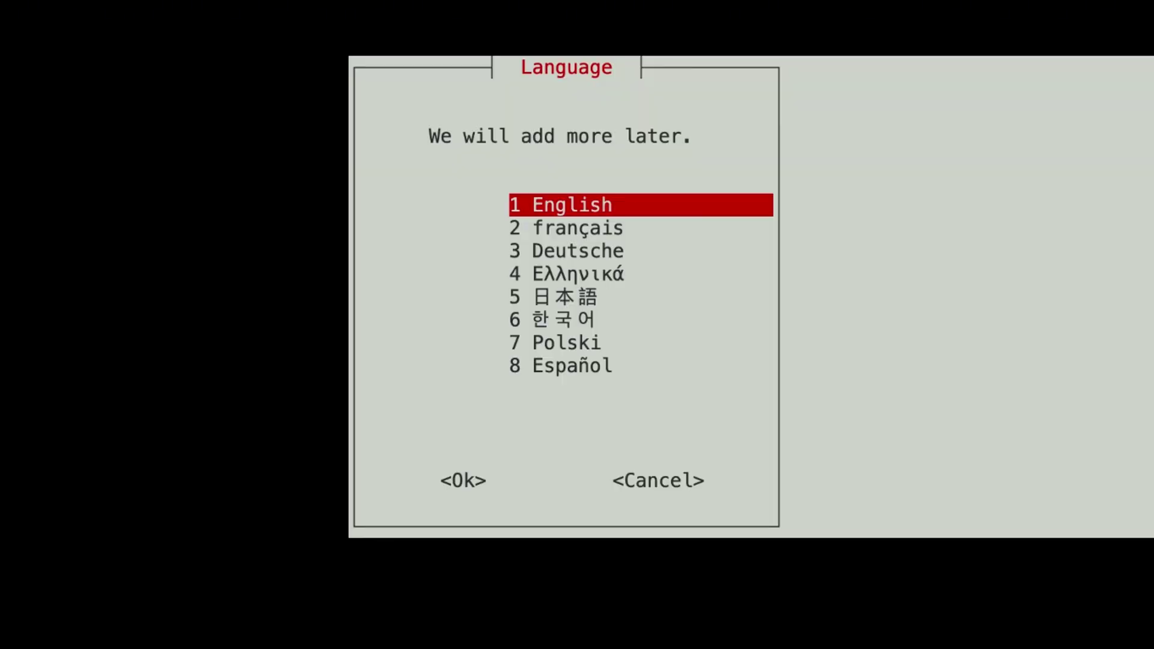
{"action": "key", "text": "Return"}
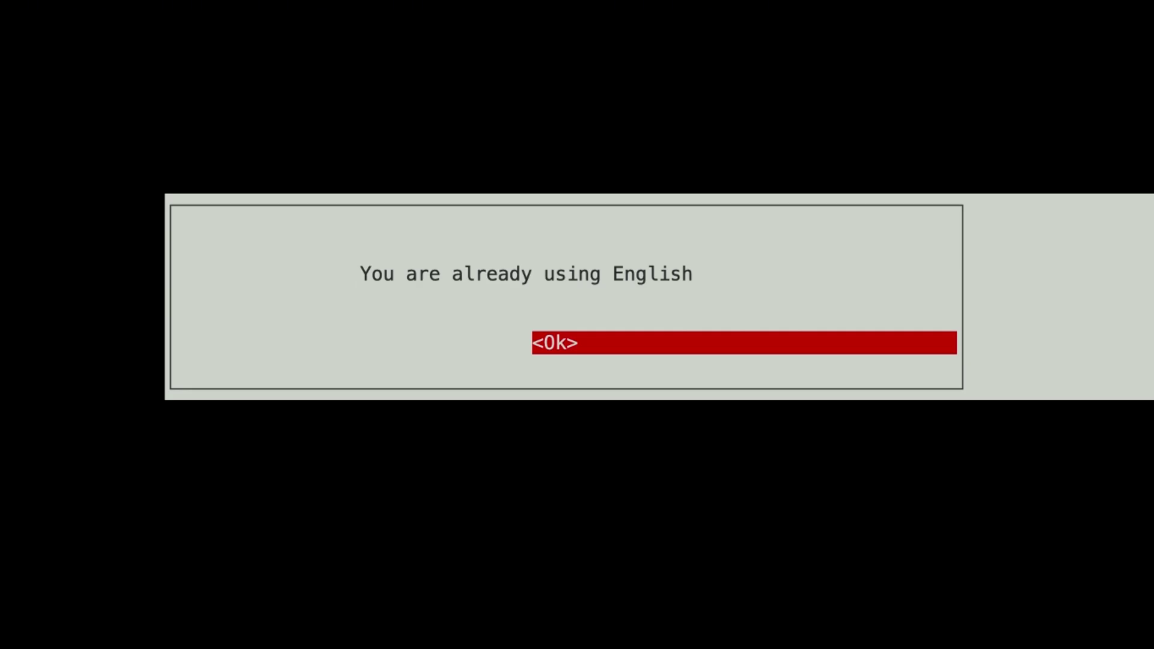
{"action": "key", "text": "Return"}
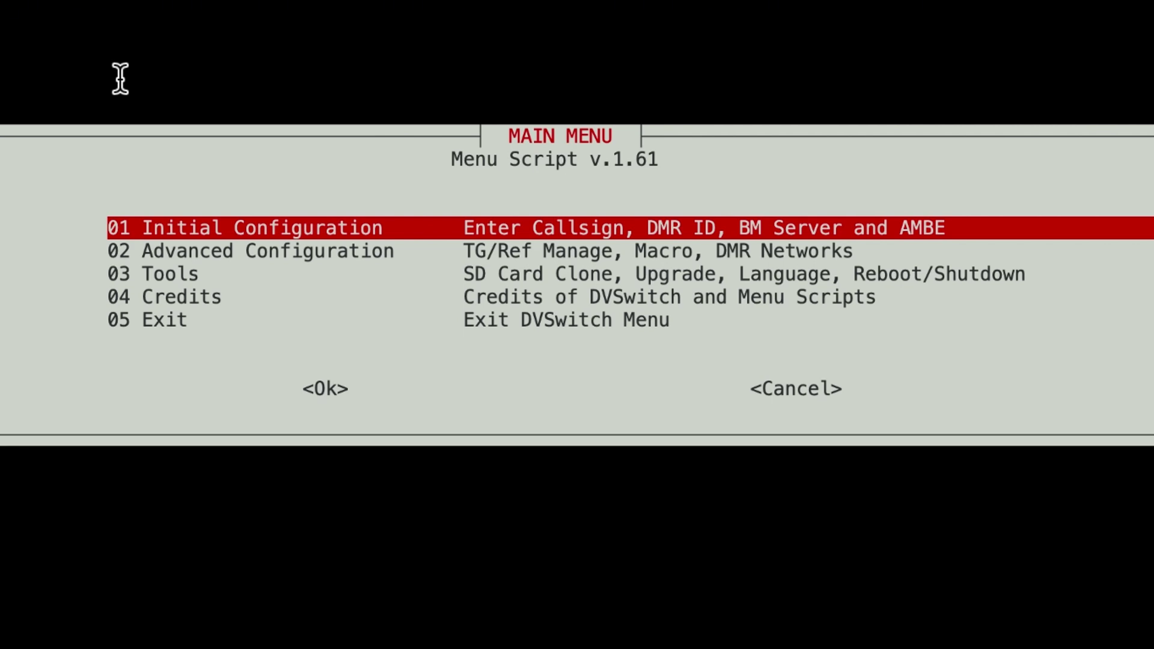
{"action": "key", "text": "Return"}
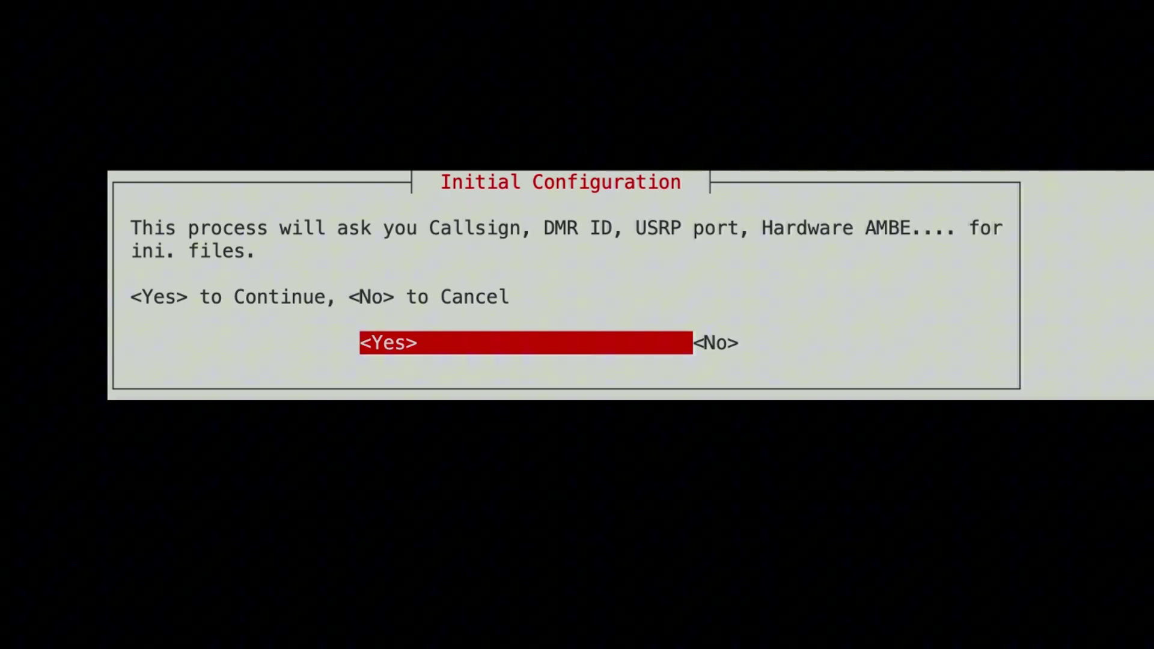
Enter the station callsign and DMR ID, then use the DMR ID with suffix 21.
{"action": "key", "text": "Return"}
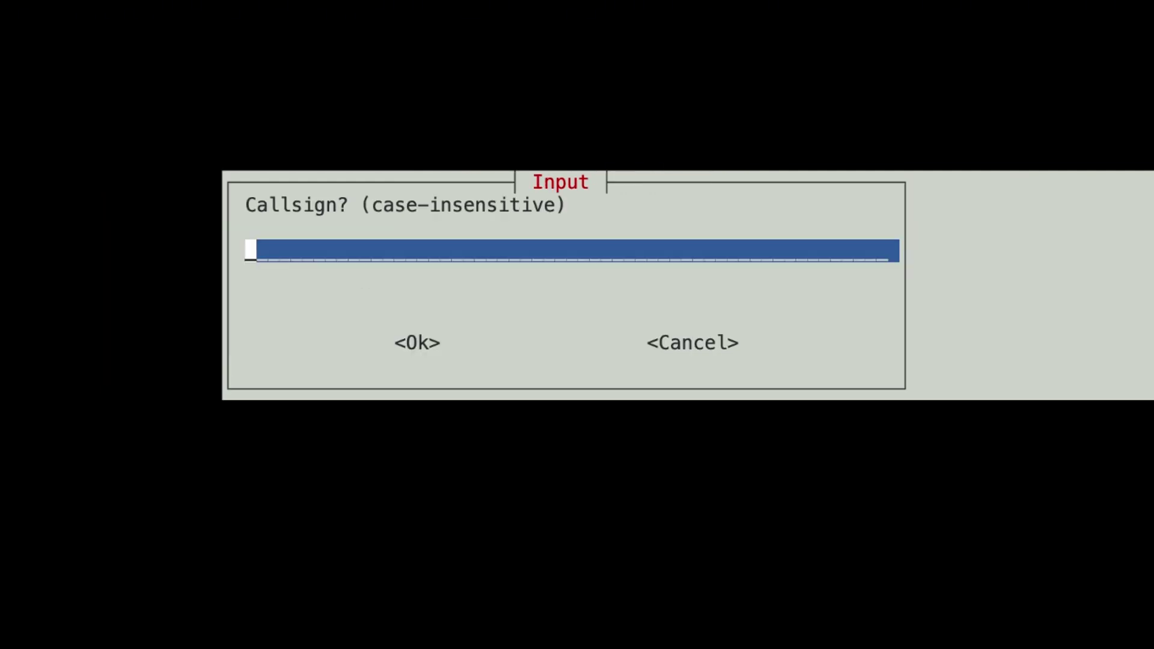
{"action": "type", "text": "KD5FMU"}
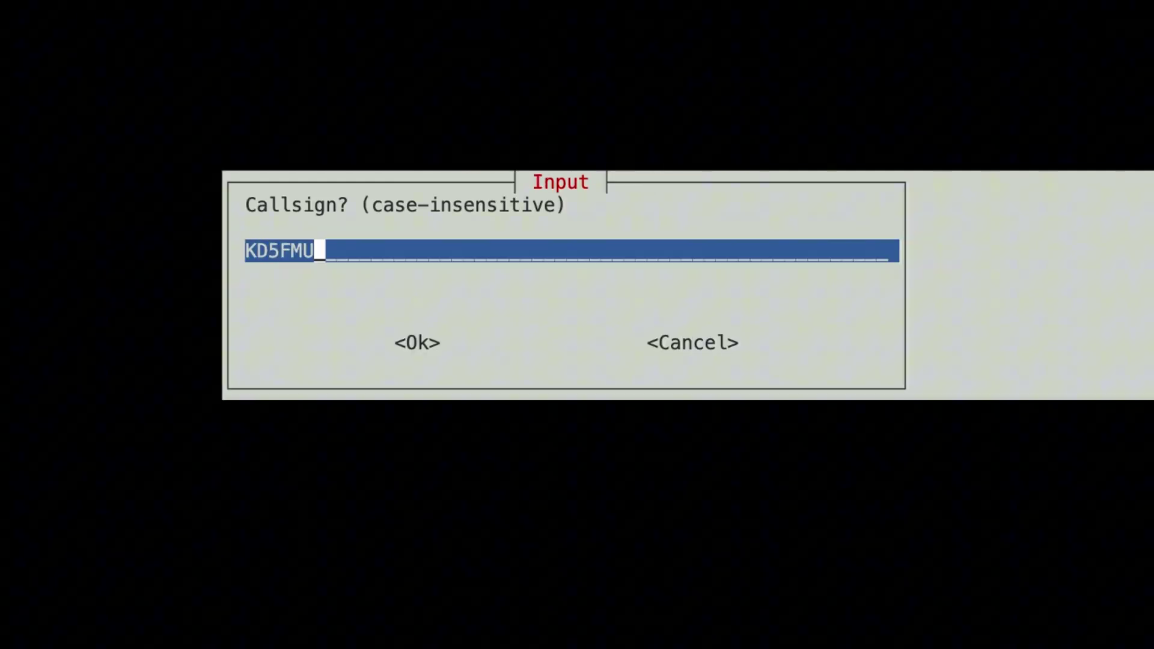
{"action": "key", "text": "Return"}
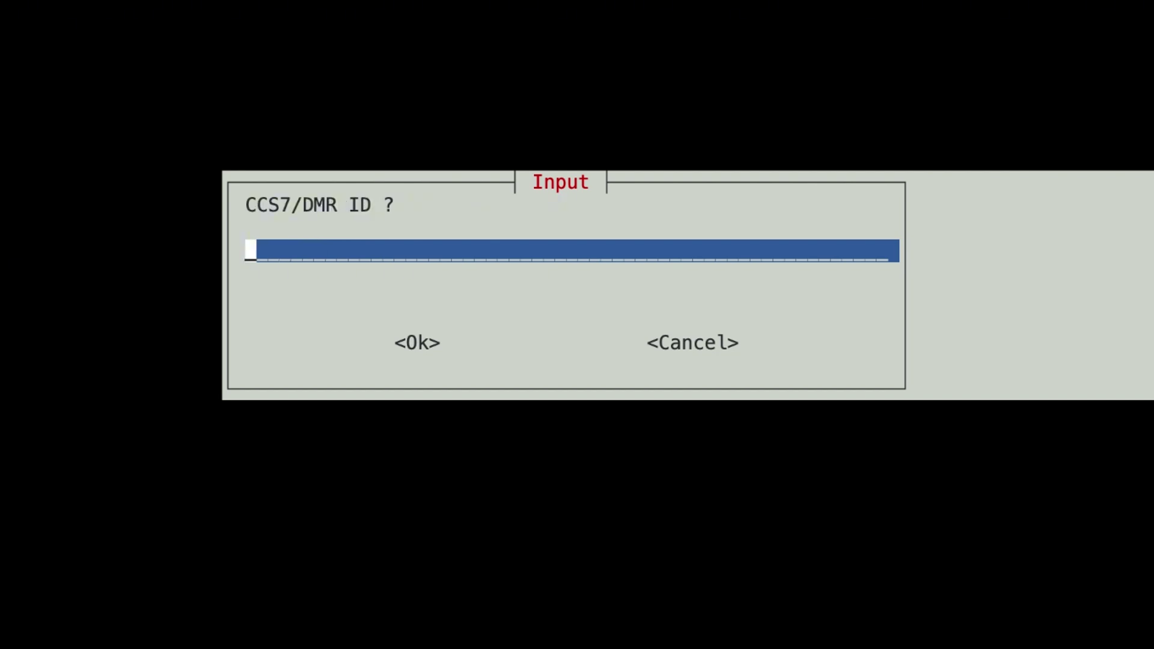
{"action": "type", "text": "3143399"}
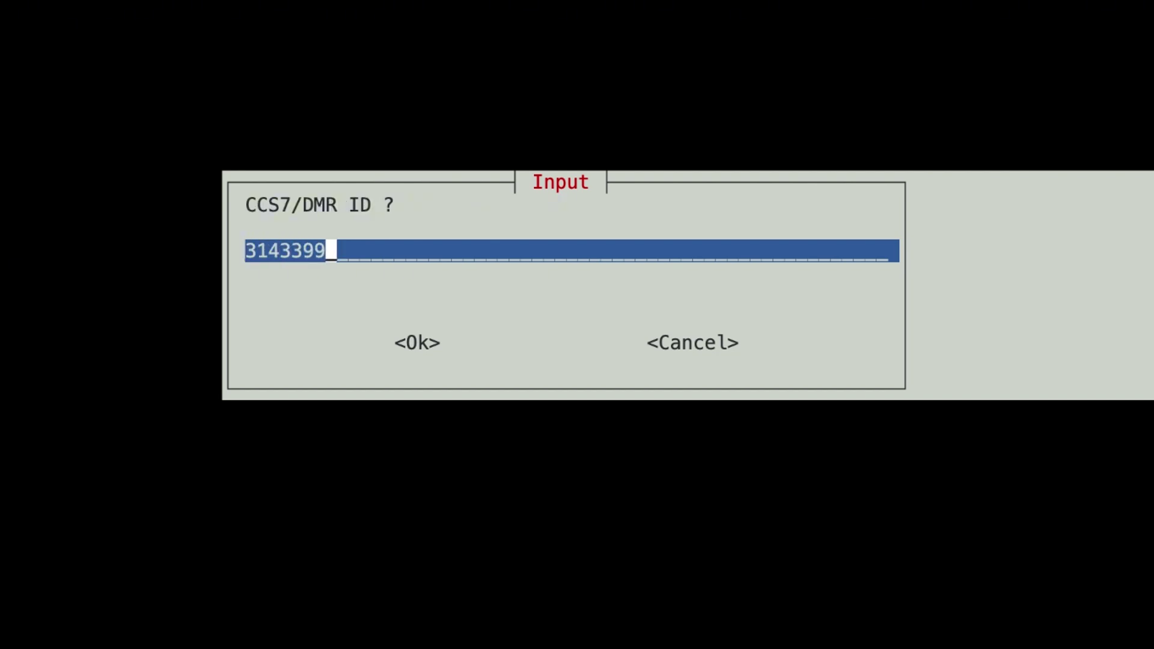
{"action": "key", "text": "Return"}
{"action": "type", "text": "11"}
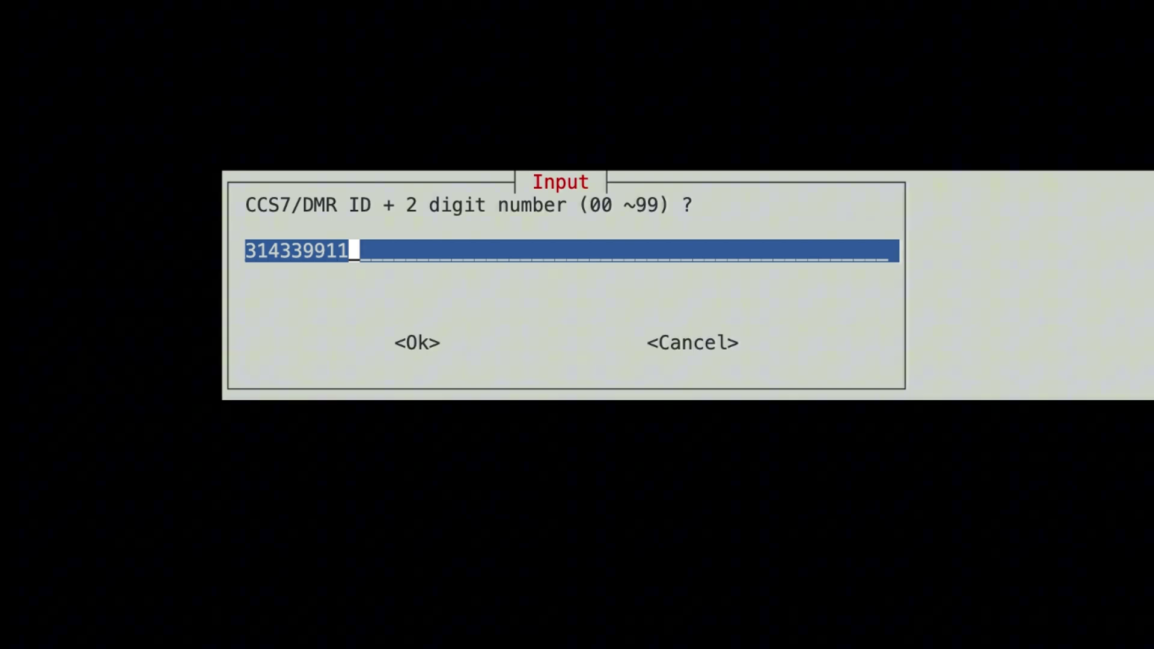
{"action": "key", "text": "BackSpace"}
{"action": "key", "text": "BackSpace"}
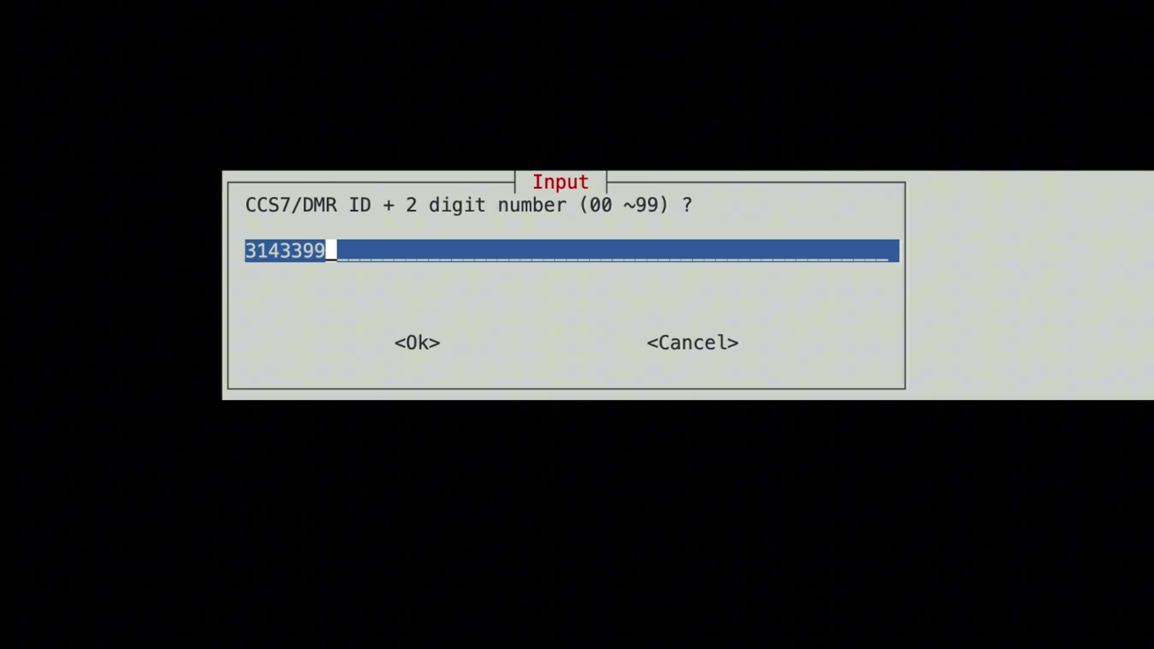
{"action": "type", "text": "17"}
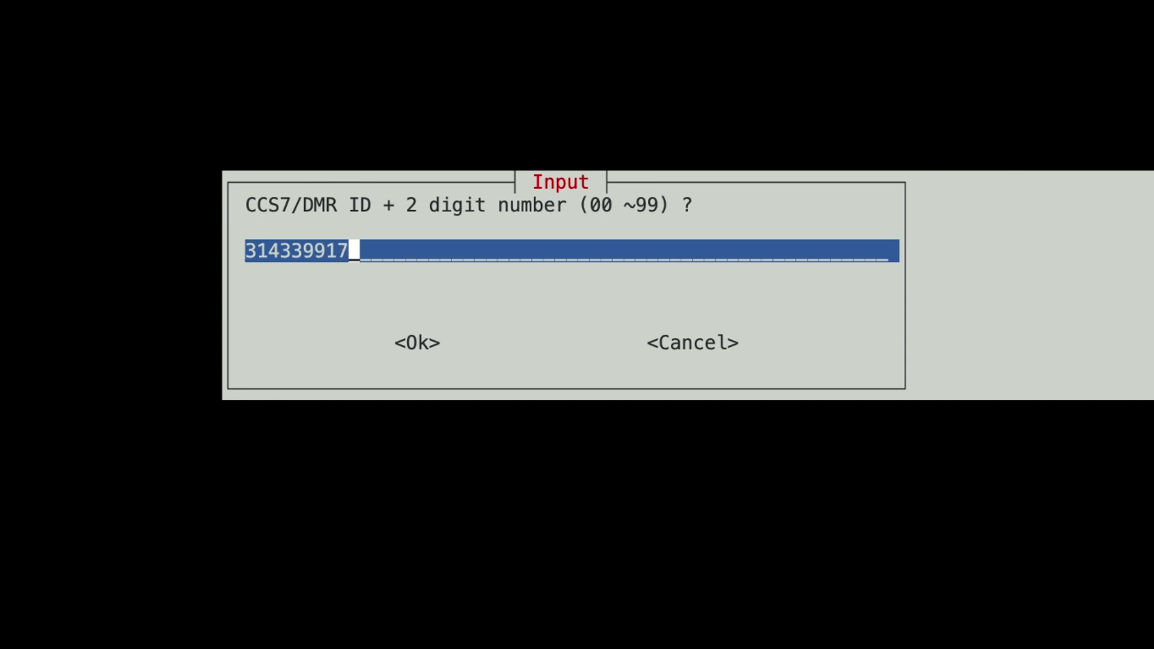
{"action": "key", "text": "BackSpace"}
{"action": "key", "text": "BackSpace"}
{"action": "type", "text": "21"}
{"action": "key", "text": "Return"}
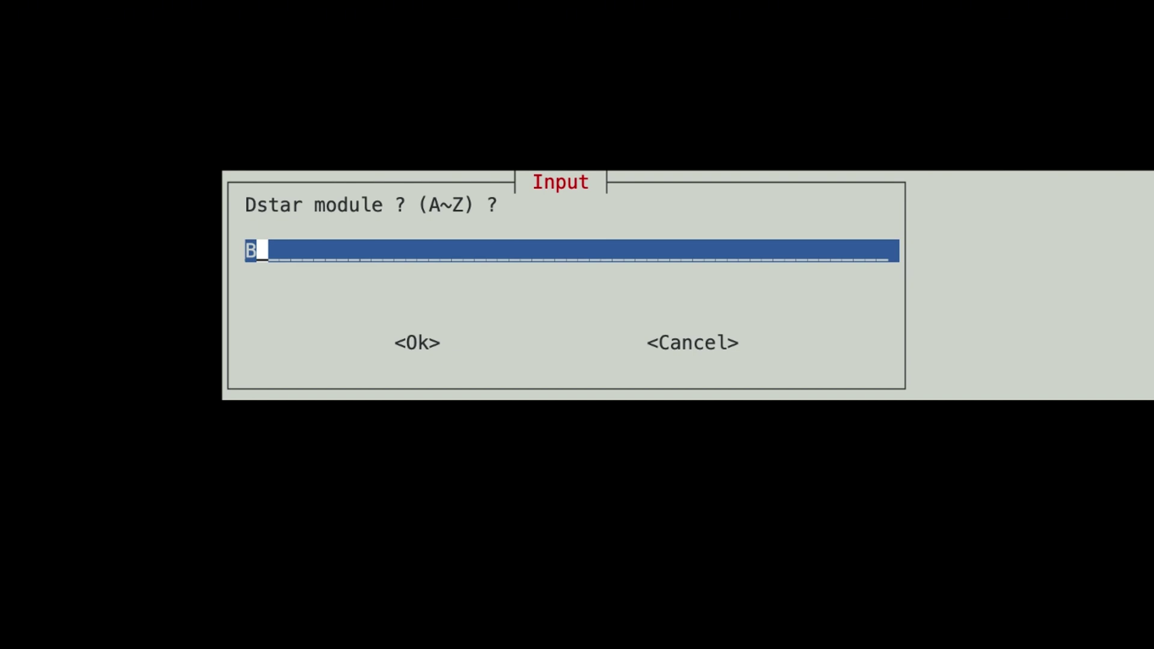
Keep Dstar module B, leave NXDN ID empty, and accept default USRP ports 32001/34001.
{"action": "key", "text": "Return"}
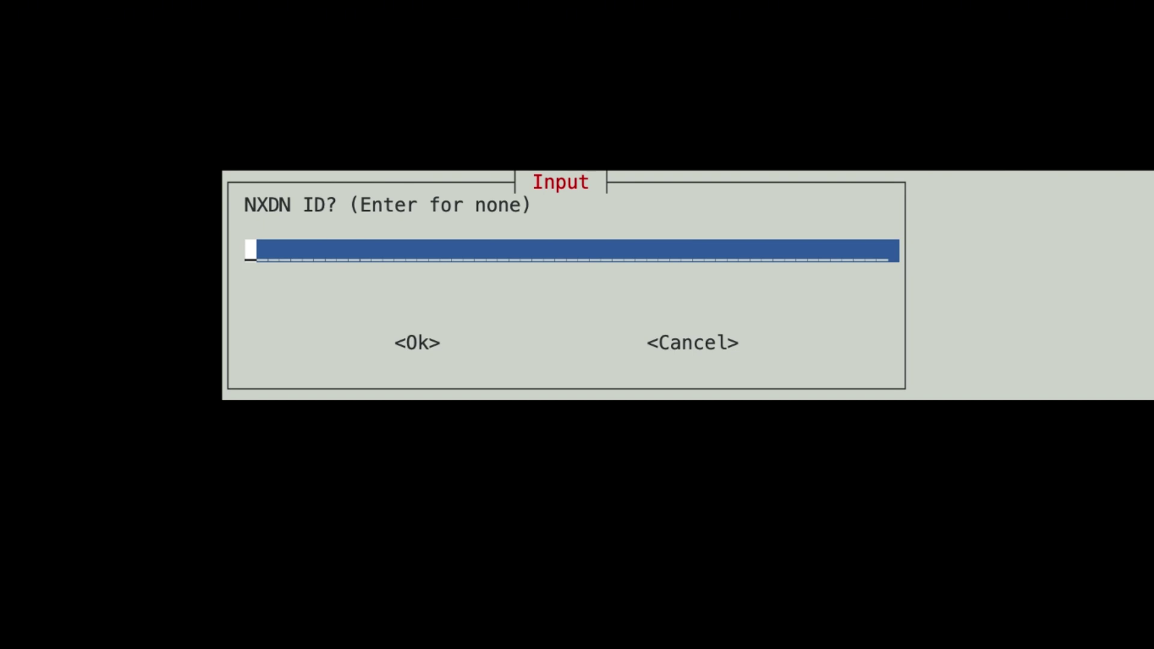
{"action": "key", "text": "Return"}
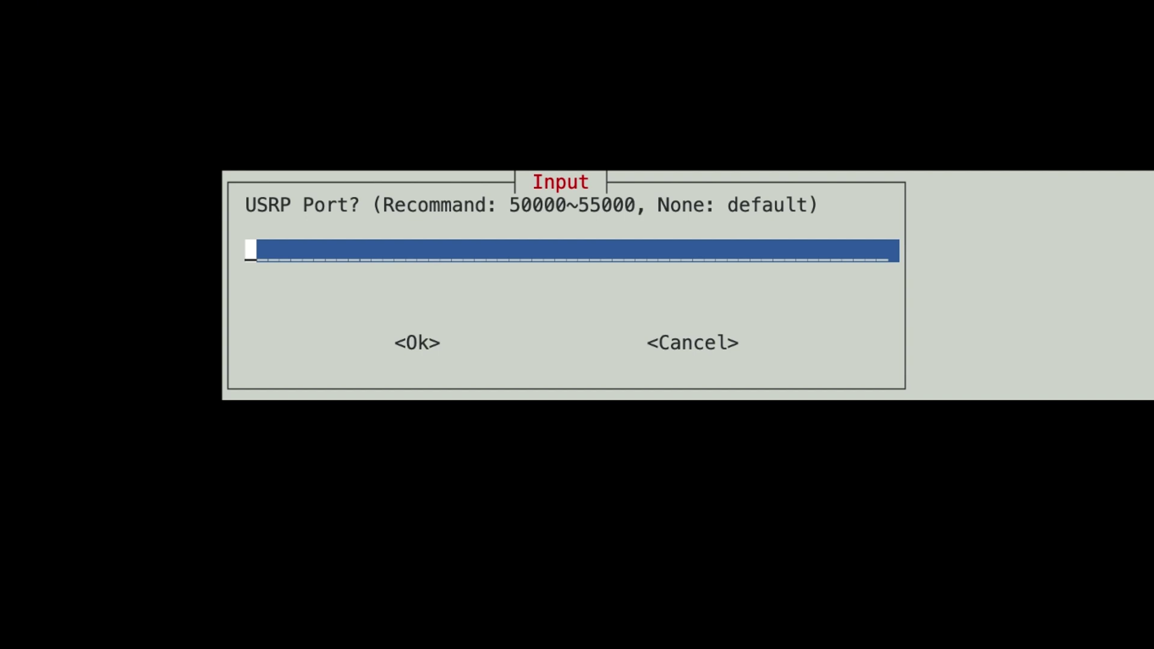
{"action": "key", "text": "Return"}
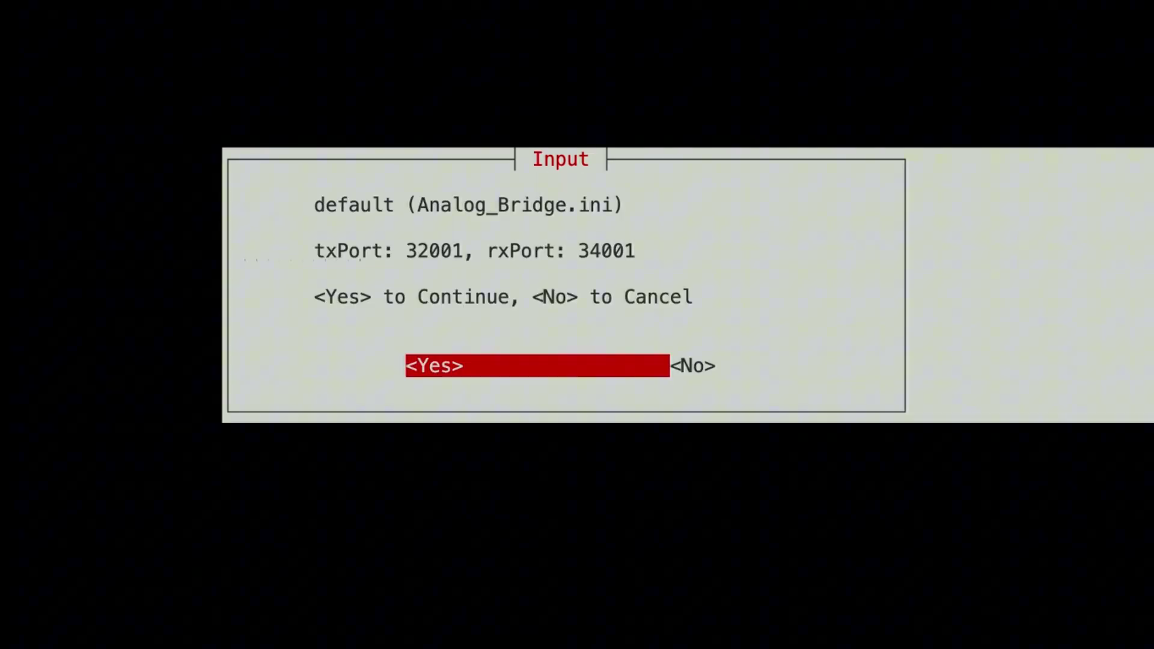
{"action": "key", "text": "Return"}
Select BM_3103_United_States as the BrandMeister server and leave the hotspot password empty.
{"action": "key", "text": "Down"}
{"action": "key", "text": "Down"}
{"action": "key", "text": "Down"}
{"action": "key", "text": "Down"}
{"action": "key", "text": "Down"}
{"action": "key", "text": "Down"}
{"action": "key", "text": "Down"}
{"action": "key", "text": "Down"}
{"action": "key", "text": "Down"}
{"action": "key", "text": "Down"}
{"action": "key", "text": "Down"}
{"action": "key", "text": "Down"}
{"action": "key", "text": "Down"}
{"action": "key", "text": "Down"}
{"action": "key", "text": "Down"}
{"action": "key", "text": "Down"}
{"action": "key", "text": "Down"}
{"action": "key", "text": "Down"}
{"action": "key", "text": "Down"}
{"action": "key", "text": "Down"}
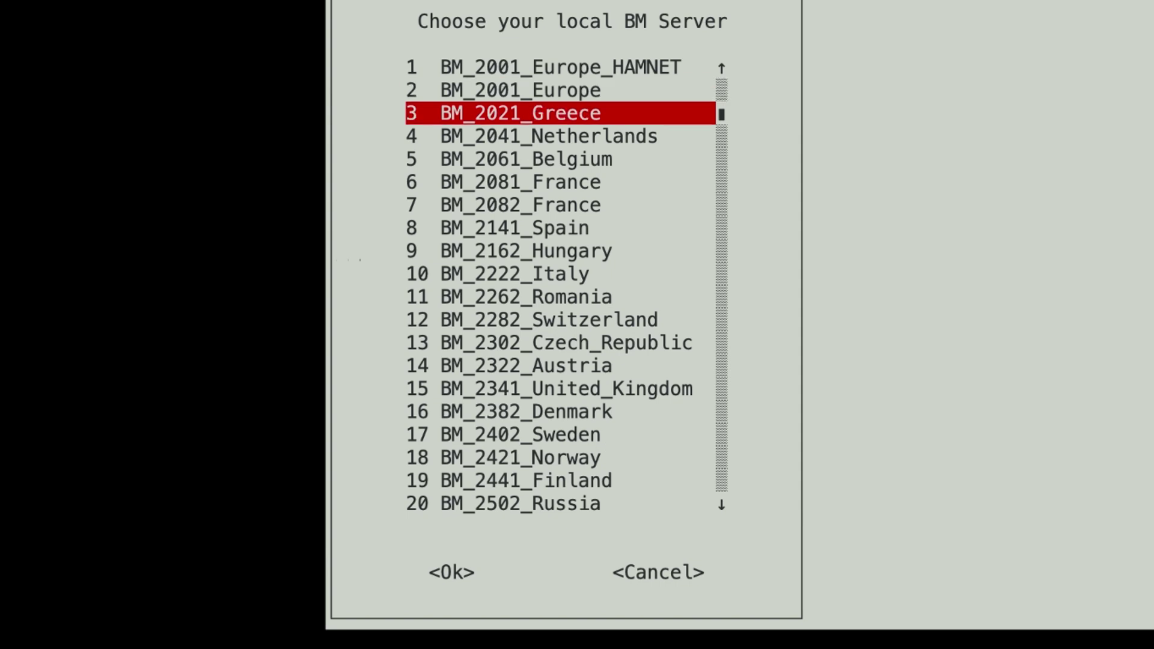
{"action": "key", "text": "Down"}
{"action": "key", "text": "Down"}
{"action": "key", "text": "Down"}
{"action": "key", "text": "Down"}
{"action": "key", "text": "Down"}
{"action": "key", "text": "Down"}
{"action": "key", "text": "Down"}
{"action": "key", "text": "Down"}
{"action": "key", "text": "Down"}
{"action": "key", "text": "Down"}
{"action": "key", "text": "Down"}
{"action": "key", "text": "Down"}
{"action": "key", "text": "Down"}
{"action": "key", "text": "Down"}
{"action": "key", "text": "Down"}
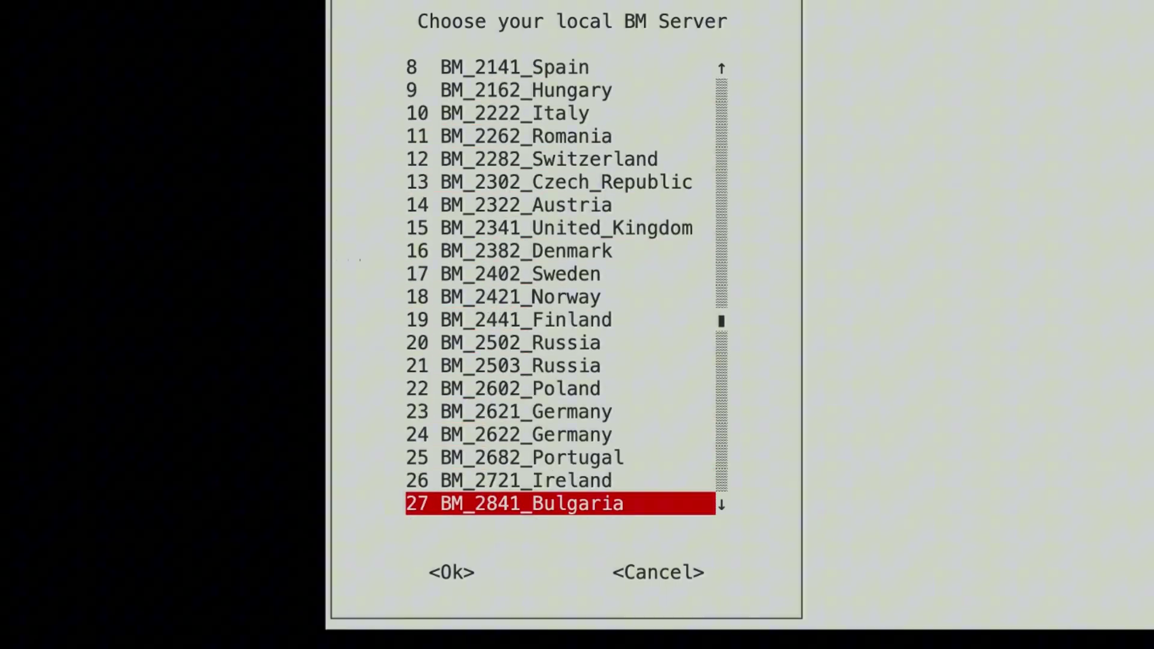
{"action": "key", "text": "Up"}
{"action": "key", "text": "Up"}
{"action": "key", "text": "Up"}
{"action": "key", "text": "Up"}
{"action": "key", "text": "Up"}
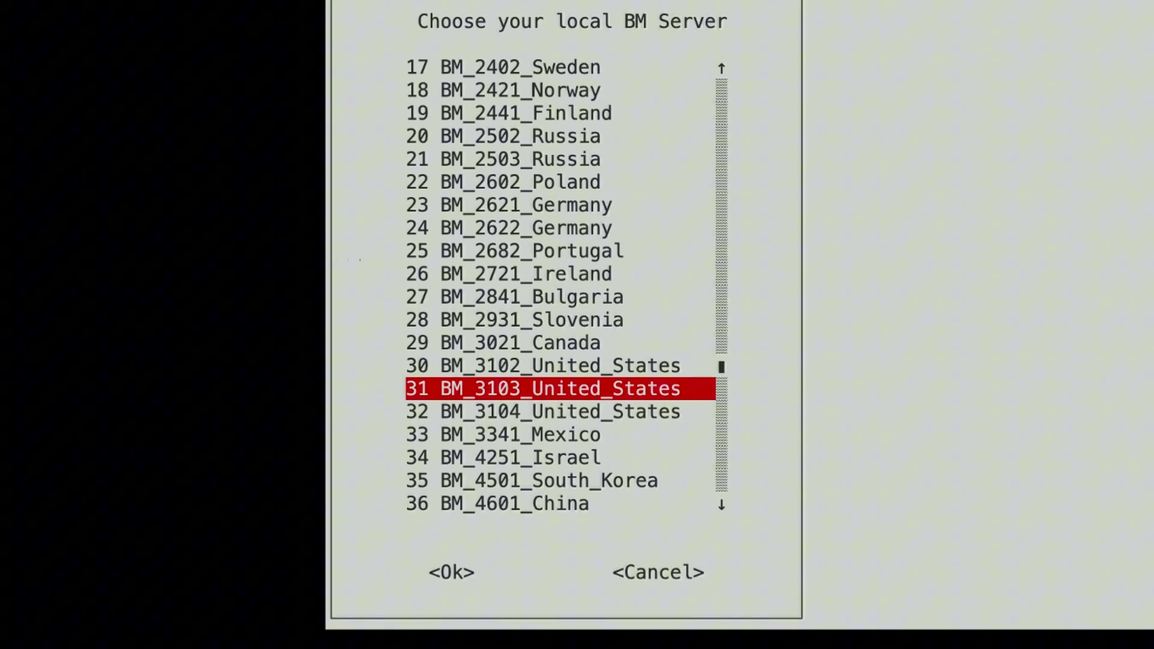
{"action": "key", "text": "Return"}
{"action": "key", "text": "BackSpace"}
{"action": "key", "text": "BackSpace"}
{"action": "key", "text": "BackSpace"}
{"action": "key", "text": "BackSpace"}
{"action": "key", "text": "BackSpace"}
{"action": "key", "text": "BackSpace"}
{"action": "key", "text": "BackSpace"}
{"action": "key", "text": "BackSpace"}
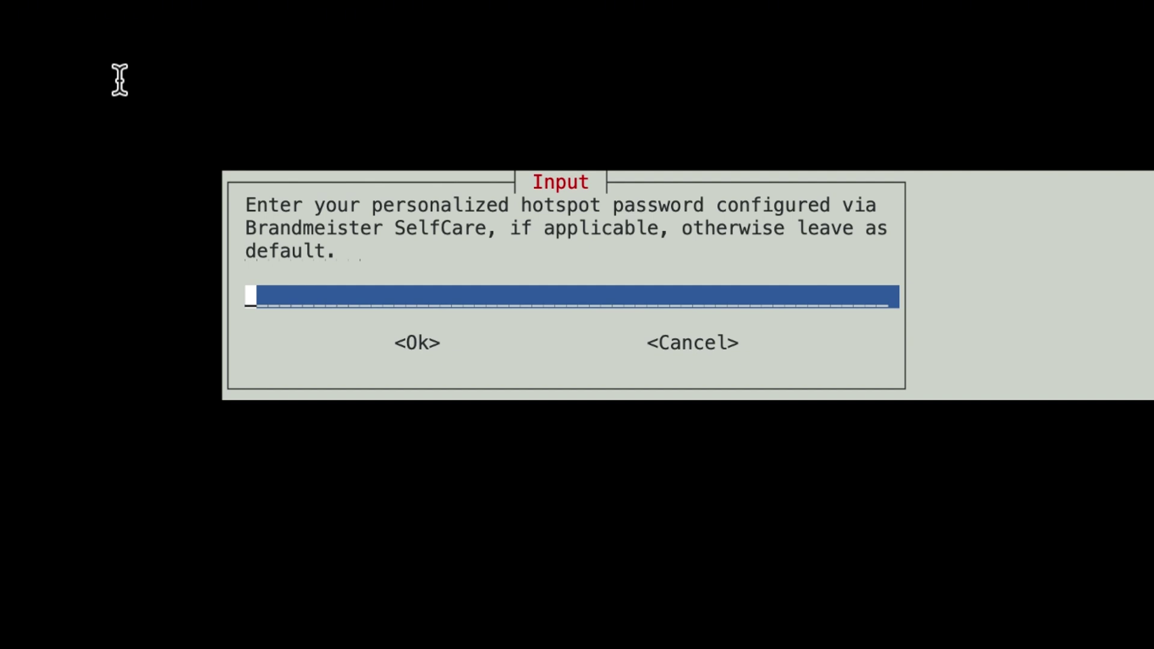
{"action": "key", "text": "Return"}
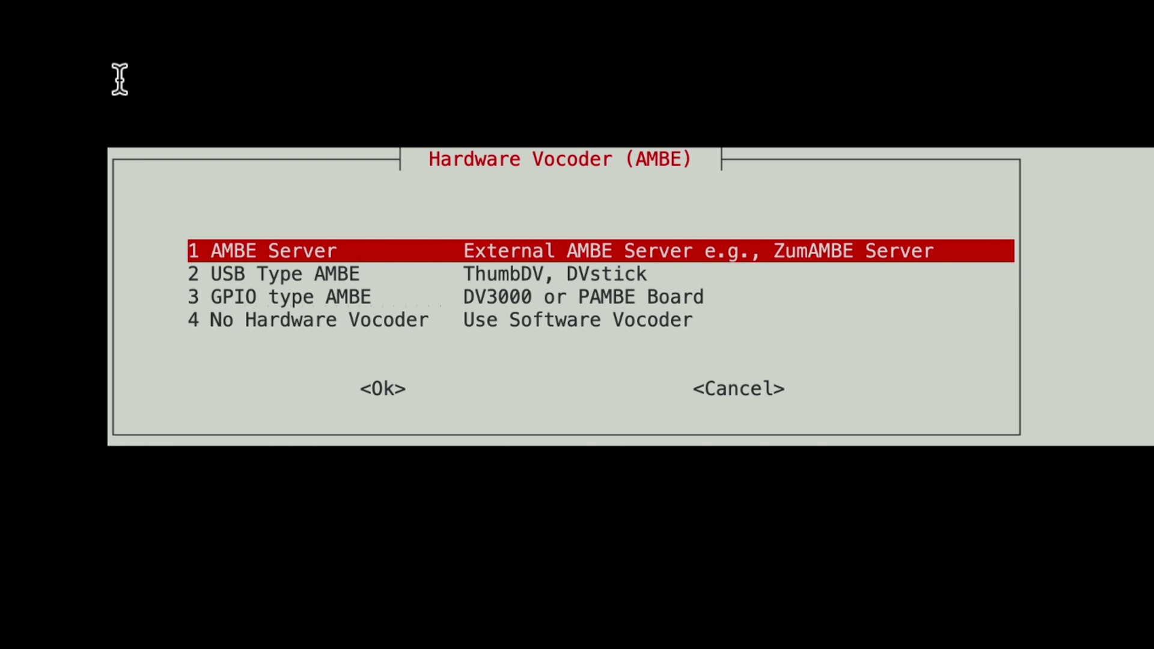
Choose 4 No Hardware Vocoder (software), write the ini configuration, and return to MAIN MENU.
{"action": "key", "text": "Down"}
{"action": "key", "text": "Down"}
{"action": "key", "text": "Down"}
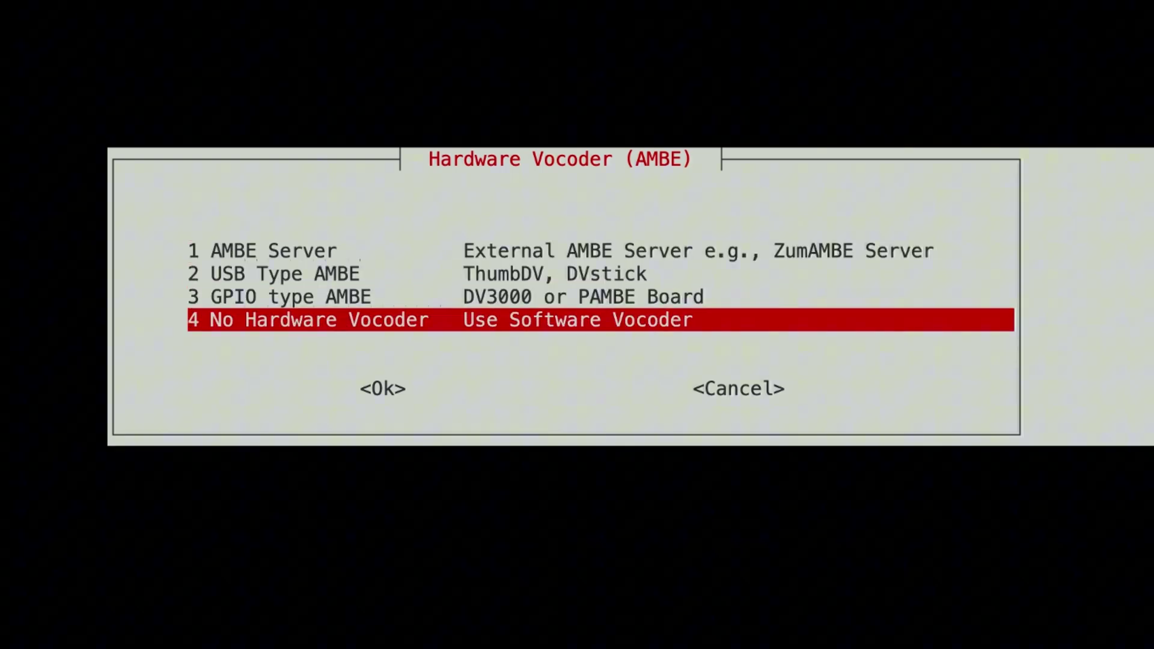
{"action": "key", "text": "Return"}
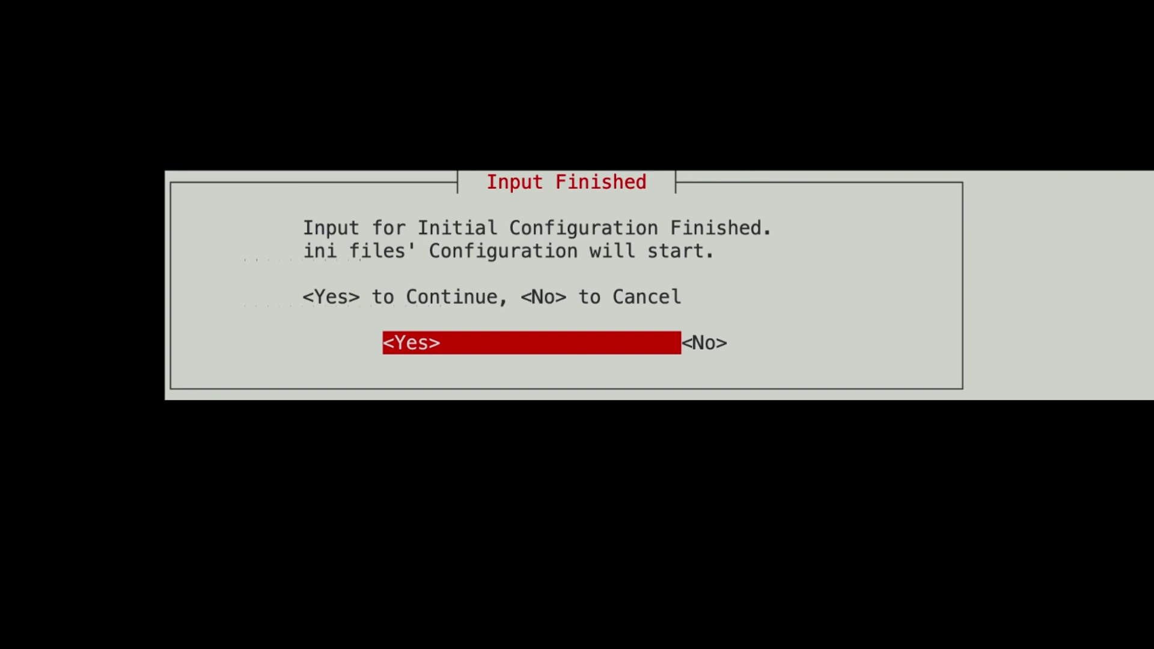
{"action": "key", "text": "Return"}
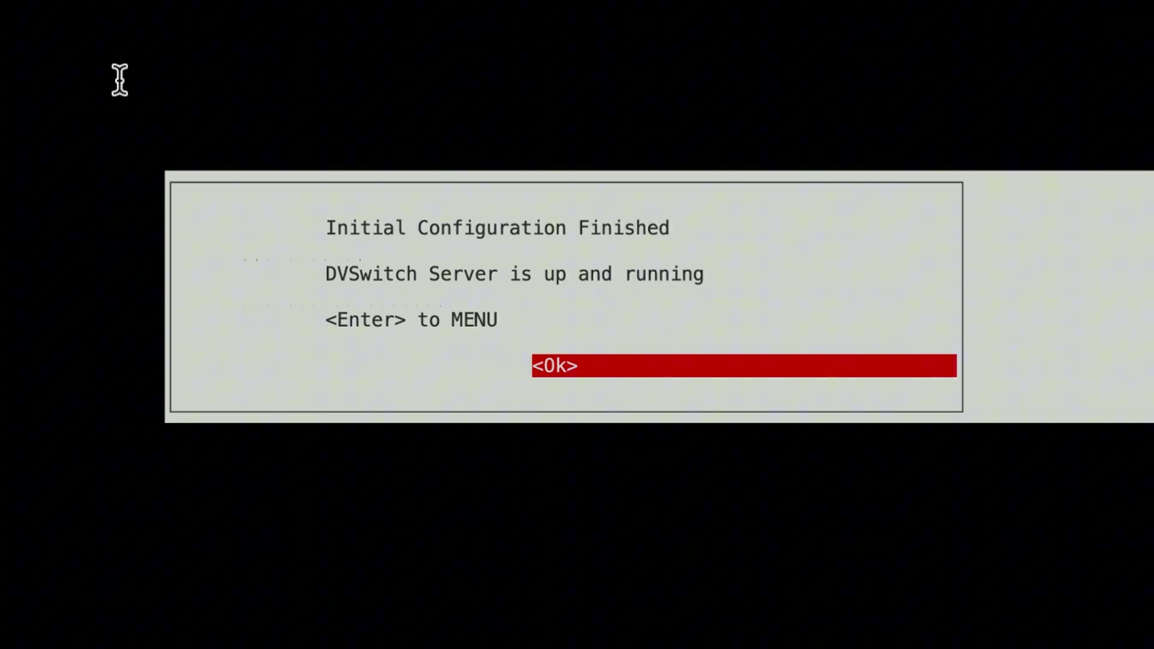
{"action": "key", "text": "Return"}
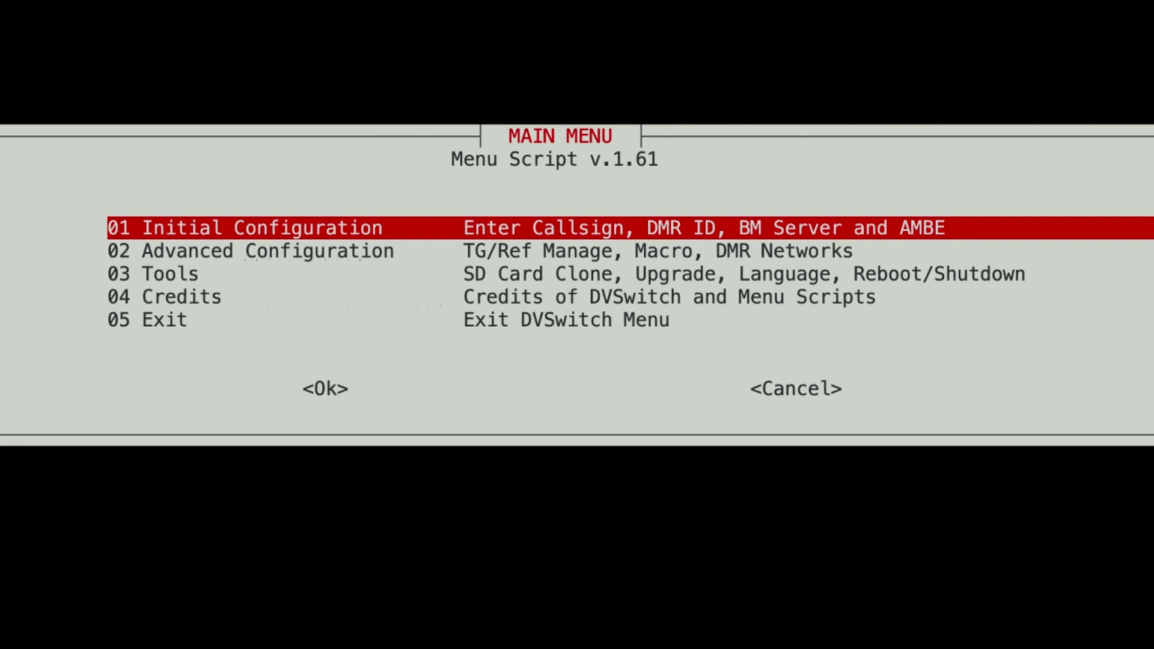